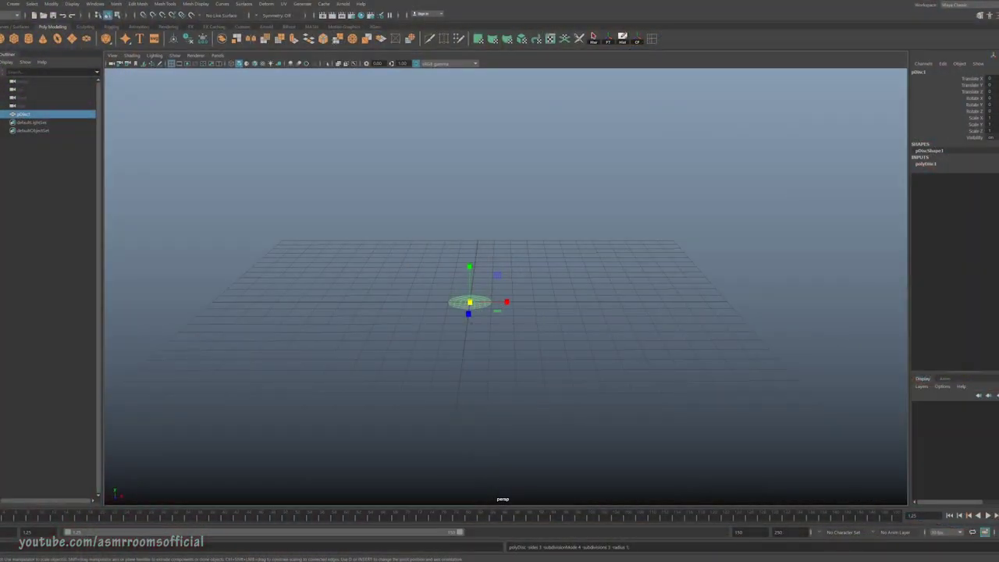
# Set the disc's scale to 10 on the X, Y and Z axes.
pyautogui.write('10')
pyautogui.press('Return')
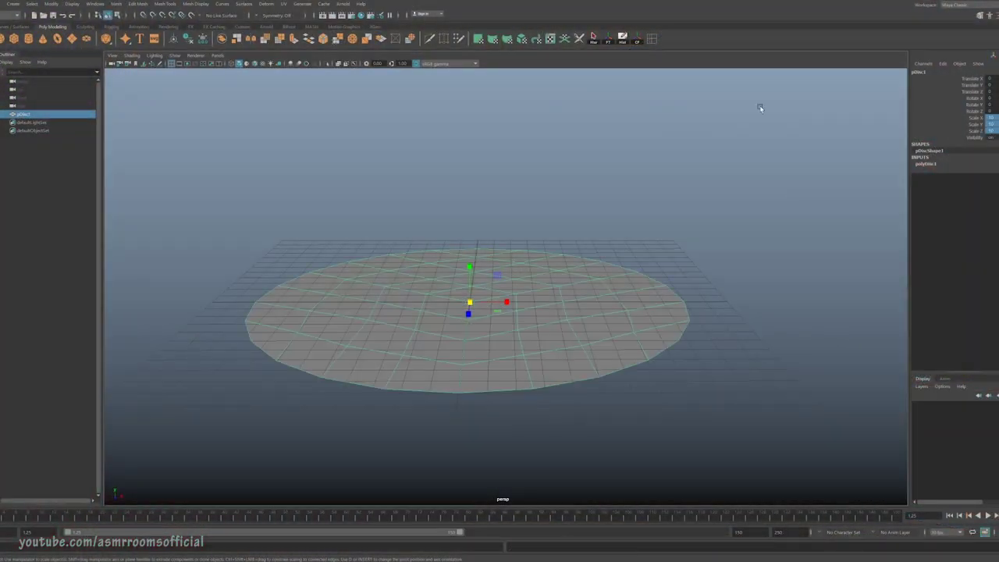
pyautogui.keyDown('alt'); pyautogui.moveTo(597, 300); pyautogui.dragTo(598, 327); pyautogui.keyUp('alt')
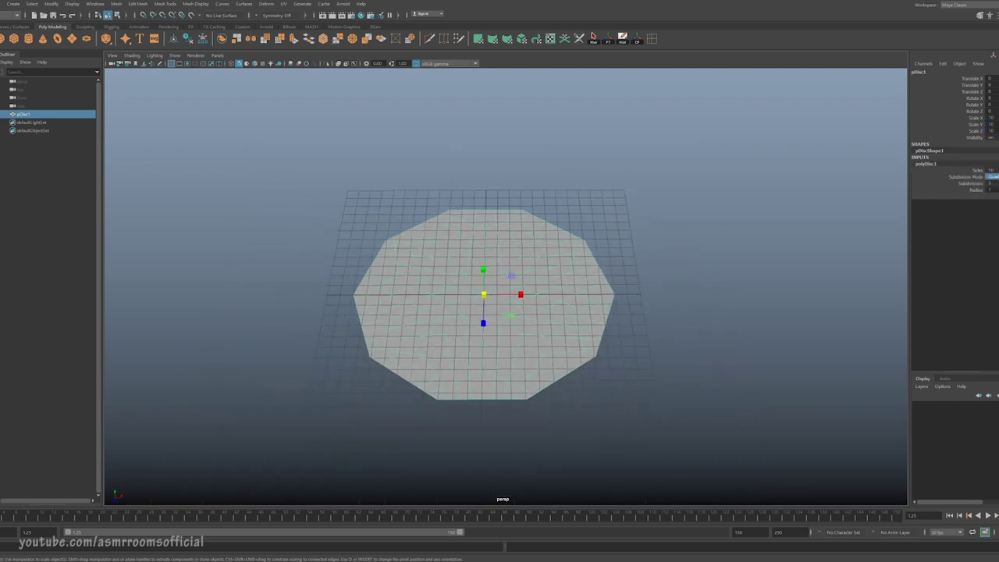
# Extrude the disc's outer border edges straight up to form the room's tall perimeter walls, and return to object mode.
pyautogui.click(442, 190)
pyautogui.keyDown('alt'); pyautogui.moveTo(536, 312); pyautogui.dragTo(472, 262); pyautogui.keyUp('alt')
pyautogui.moveTo(411, 260); pyautogui.dragTo(401, 80)
pyautogui.keyDown('alt'); pyautogui.moveTo(518, 175); pyautogui.dragTo(537, 221); pyautogui.keyUp('alt')
pyautogui.moveTo(531, 198); pyautogui.dragTo(572, 179, button='right')
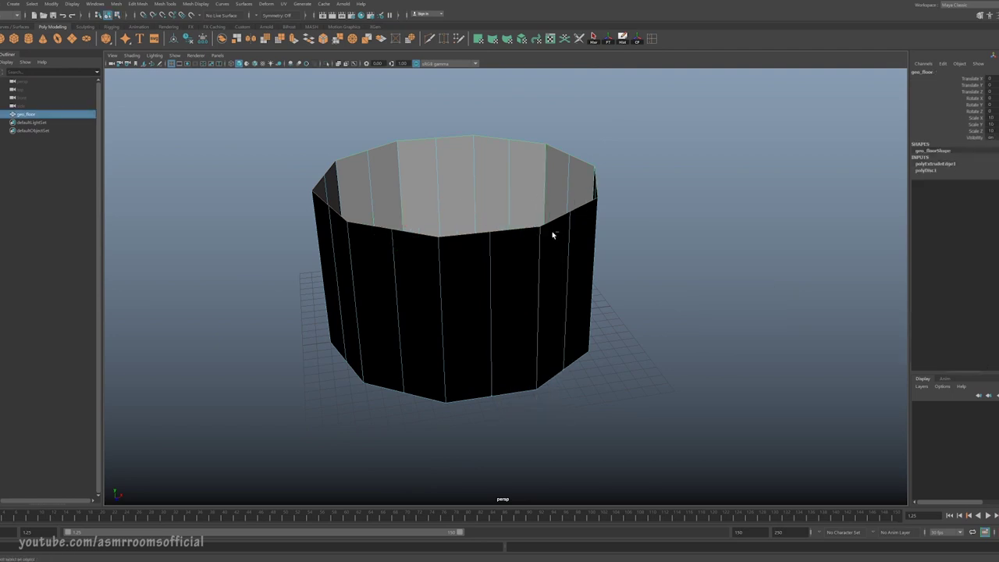
# Duplicate geo_floor and rename the copy geo_walls.
pyautogui.hotkey('ctrl', 'd')
pyautogui.doubleClick(24, 123)
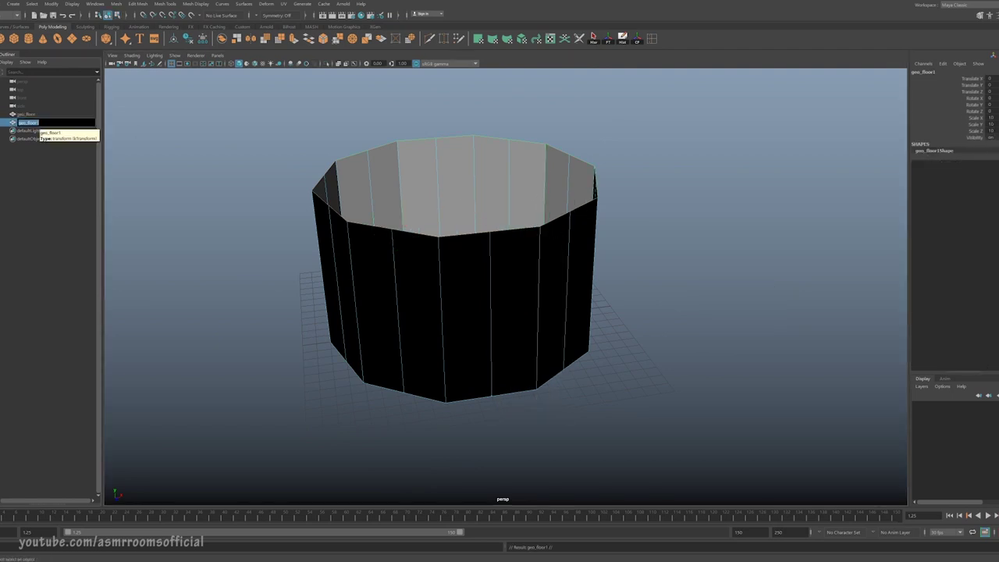
pyautogui.write('geo_walls')
pyautogui.press('Return')
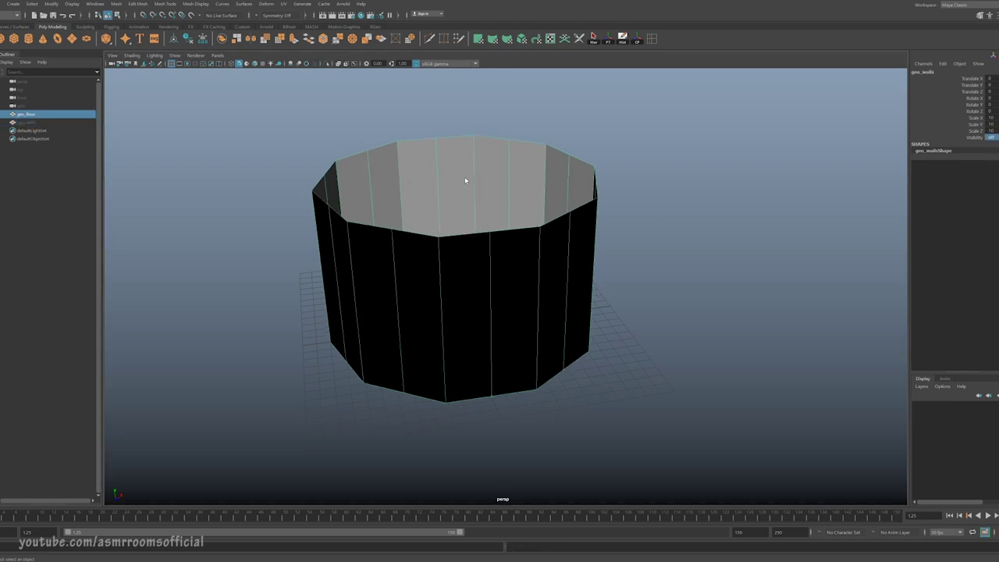
# Delete the wall faces from geo_floor so only the flat floor is left, and unhide geo_walls.
pyautogui.moveTo(466, 178); pyautogui.dragTo(466, 185, button='right')
pyautogui.press('space')
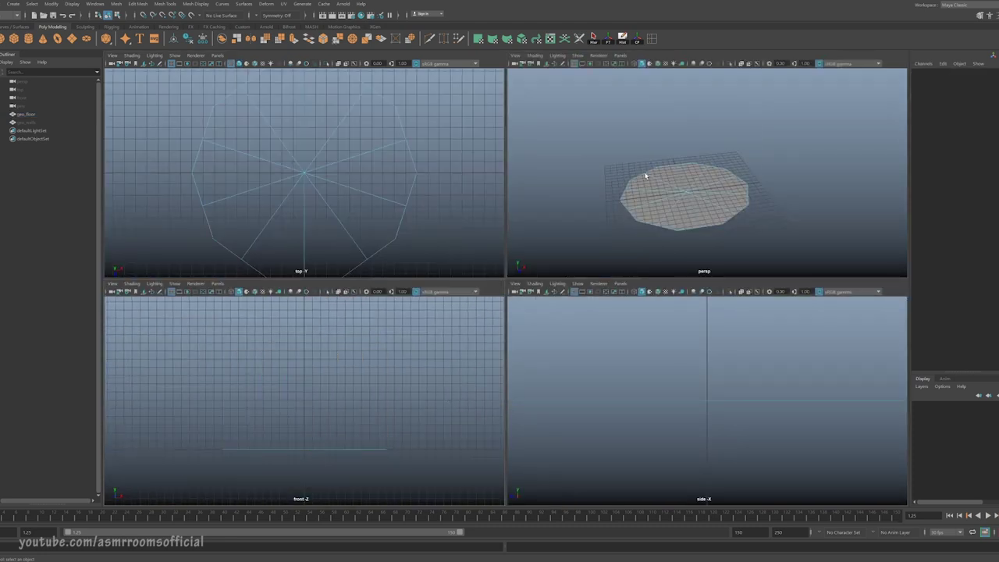
pyautogui.press('space')
pyautogui.moveTo(461, 307); pyautogui.dragTo(518, 281, button='right')
pyautogui.moveTo(518, 281); pyautogui.dragTo(518, 281, button='right')
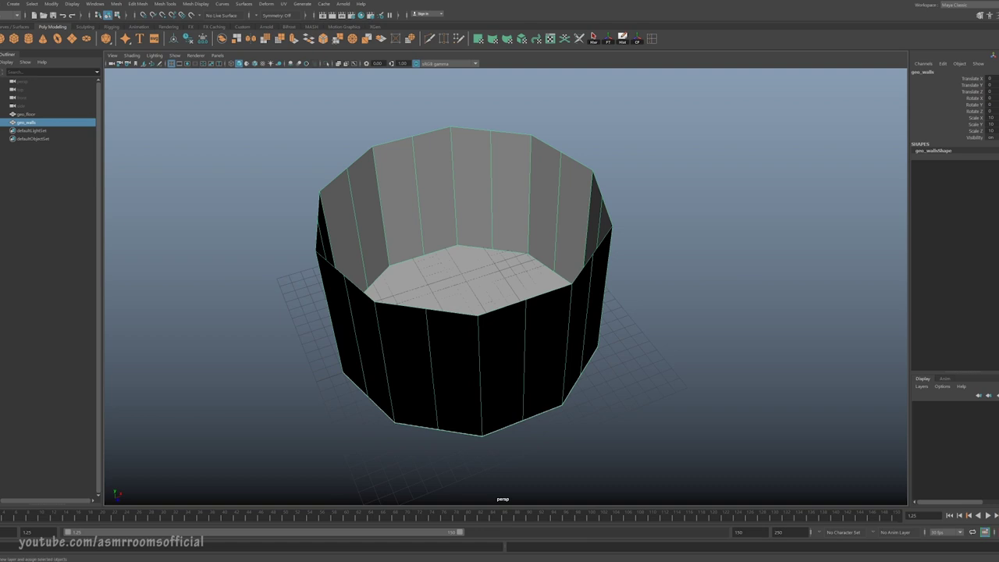
# Put geo_walls in a new display layer named walls and set the layer to Template.
pyautogui.click(997, 395)
pyautogui.click(935, 406)
pyautogui.doubleClick(957, 406)
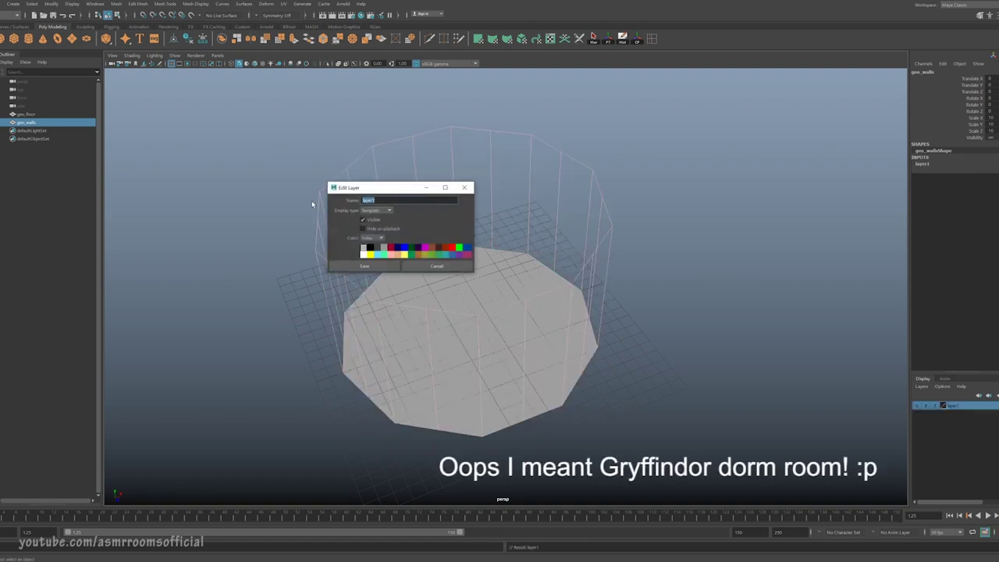
pyautogui.write('walls')
pyautogui.click(372, 269)
pyautogui.click(597, 274)
pyautogui.keyDown('alt'); pyautogui.moveTo(598, 274); pyautogui.dragTo(573, 269); pyautogui.keyUp('alt')
# Import the gothic window OBJ model and rename it geo_window.
pyautogui.click(0, 4)
pyautogui.click(11, 97)
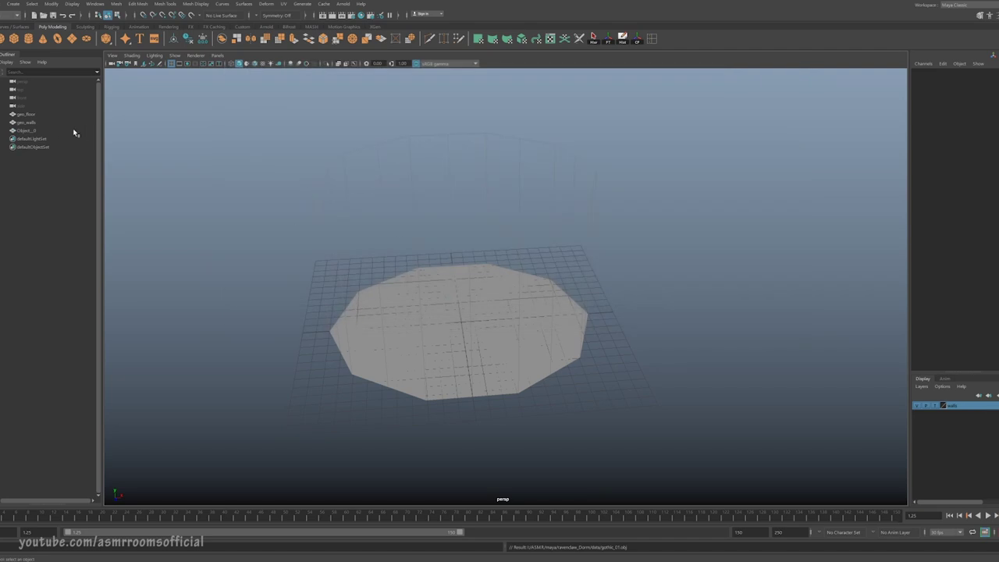
pyautogui.click(45, 131)
pyautogui.doubleClick(28, 131)
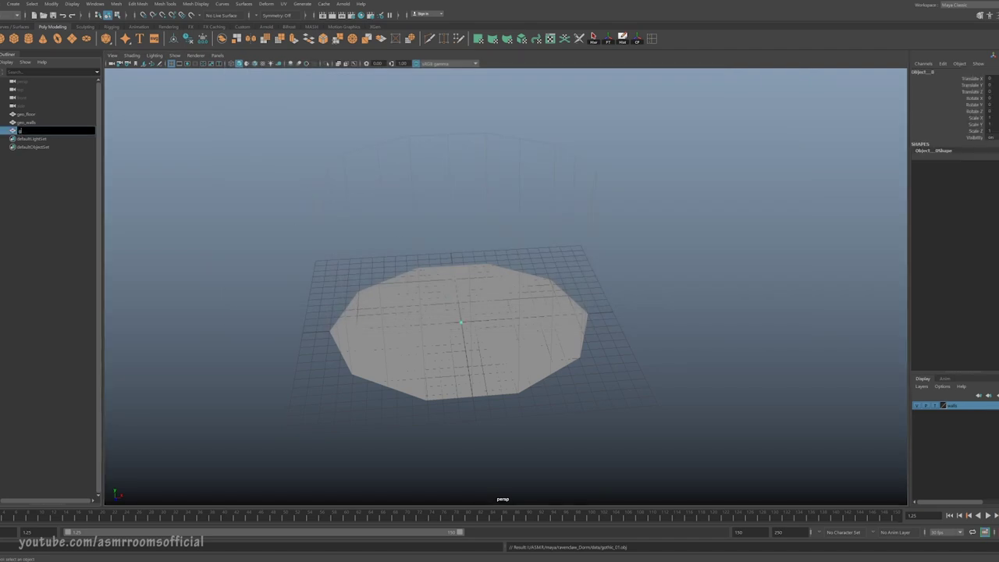
pyautogui.write('geo_window')
pyautogui.press('Return')
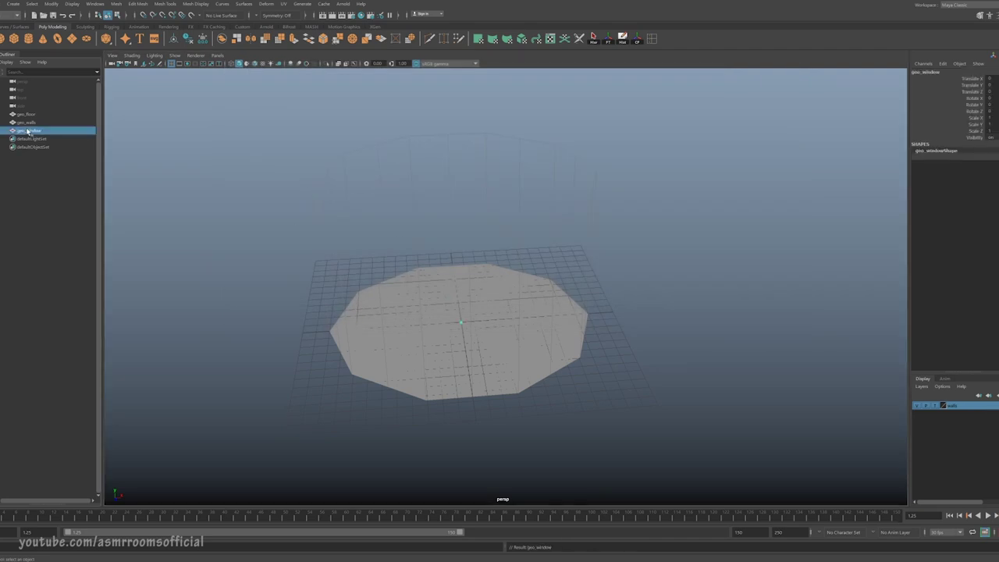
# Scale geo_window up uniformly and set its X rotation to -90 degrees so it stands upright.
pyautogui.press('r')
pyautogui.moveTo(463, 324); pyautogui.dragTo(550, 424)
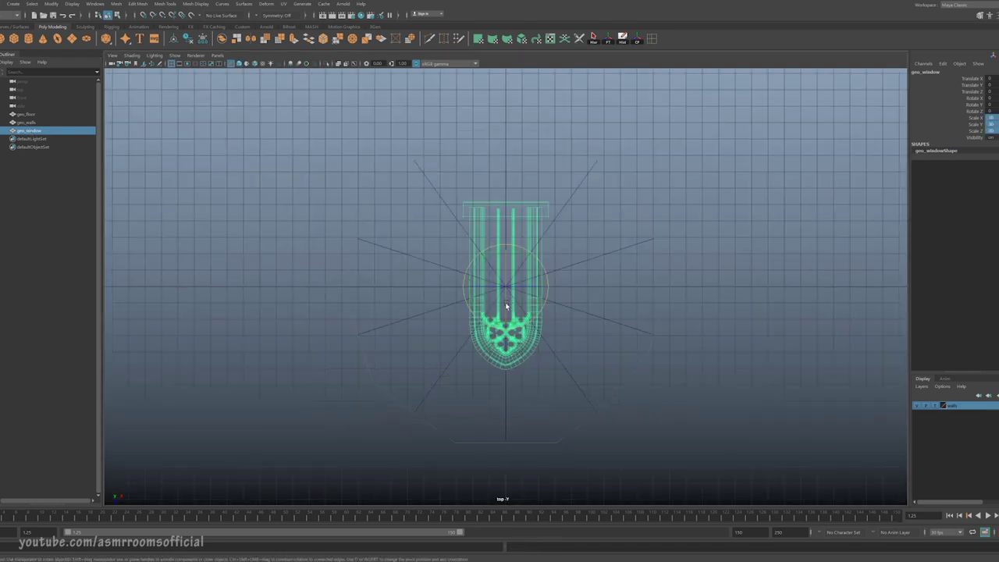
pyautogui.moveTo(507, 305); pyautogui.dragTo(505, 243)
pyautogui.write('-90')
pyautogui.press('Return')
pyautogui.press('space')
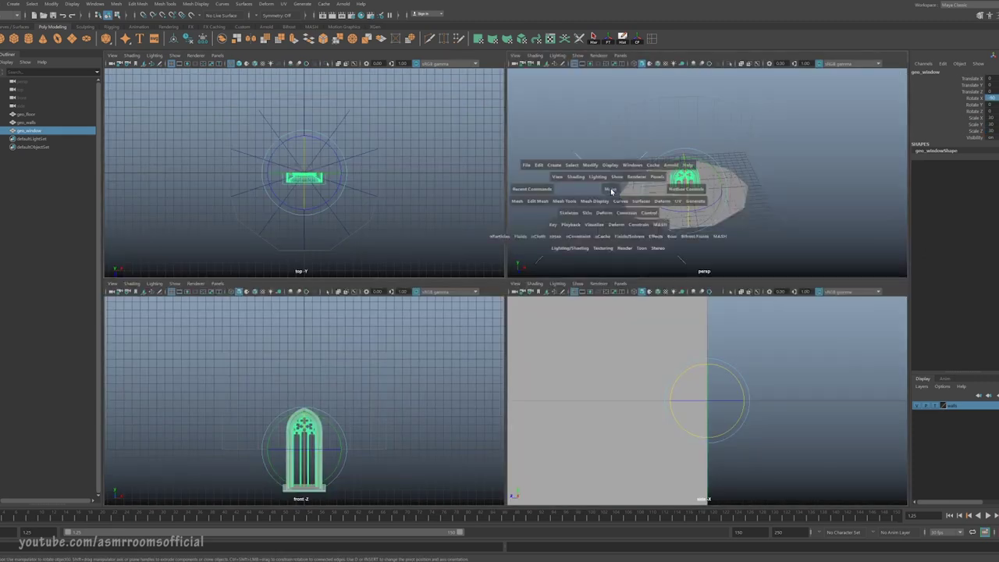
pyautogui.press('space')
# Raise geo_window above the floor and move it back into the middle of the rear wall section.
pyautogui.keyDown('alt'); pyautogui.moveTo(598, 270); pyautogui.dragTo(557, 285); pyautogui.keyUp('alt')
pyautogui.press('w')
pyautogui.moveTo(475, 292); pyautogui.dragTo(475, 199)
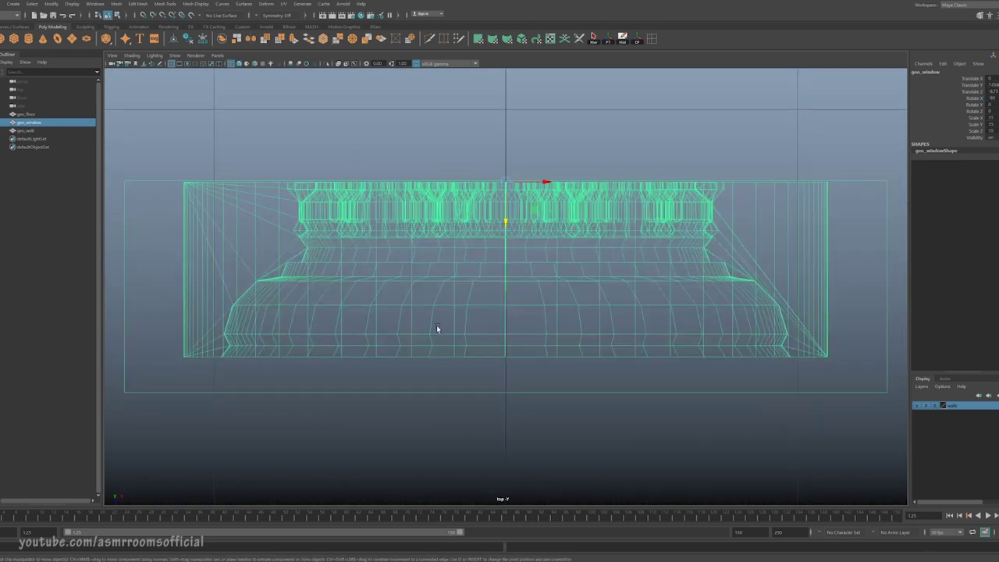
pyautogui.scroll(-10, 532, 205)
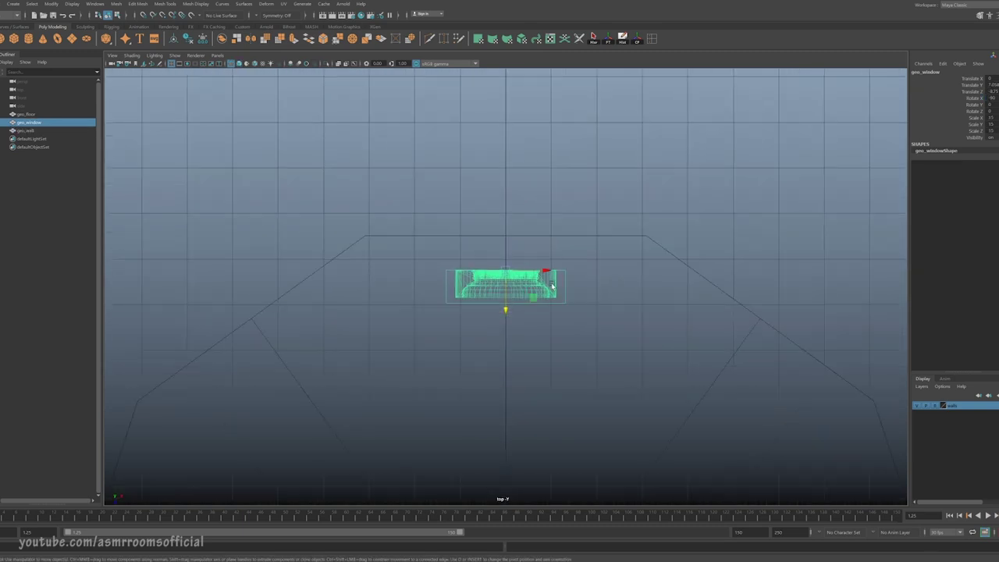
pyautogui.press('space')
pyautogui.press('space')
pyautogui.press('f')
pyautogui.moveTo(503, 277); pyautogui.dragTo(501, 274)
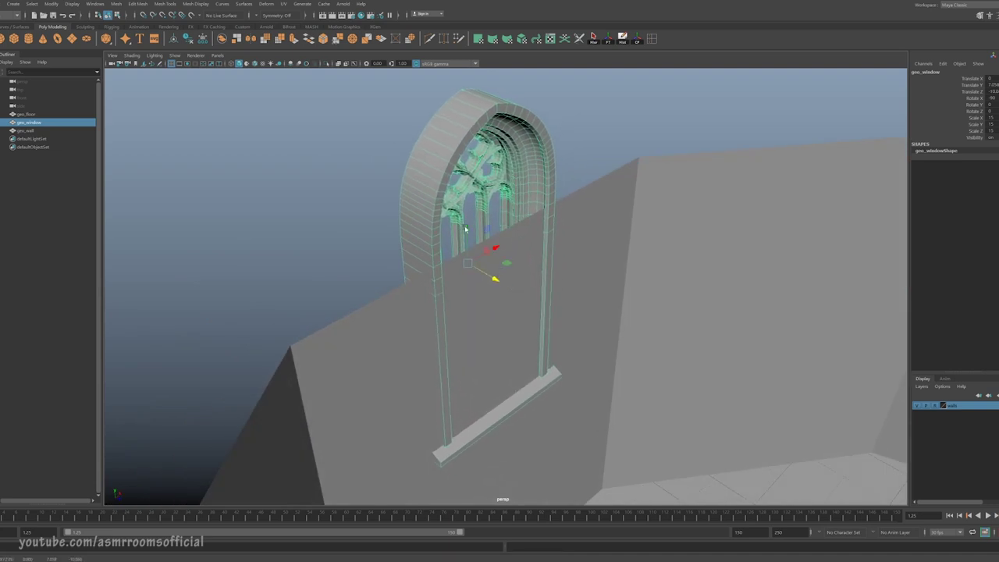
pyautogui.moveTo(467, 227); pyautogui.dragTo(470, 366)
pyautogui.moveTo(596, 345)
pyautogui.keyDown('alt'); pyautogui.mouseDown()
pyautogui.moveTo(627, 366)
pyautogui.moveTo(591, 411)
pyautogui.mouseUp(); pyautogui.keyUp('alt')
# Turn on the wireframe-on-shaded display and insert vertical edge loops in the wall along both outer sides of the window frame.
pyautogui.click(256, 64)
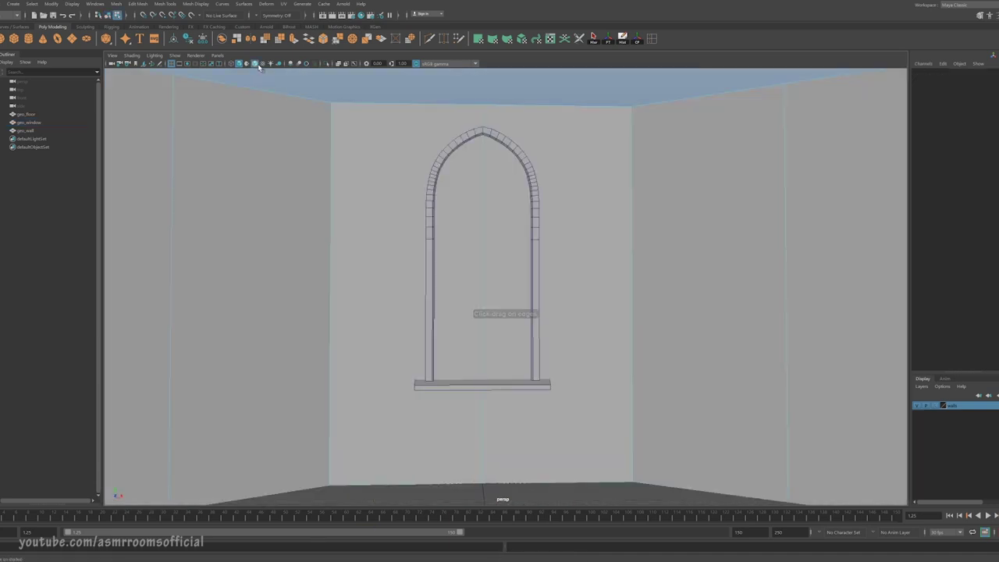
pyautogui.keyDown('alt'); pyautogui.moveTo(569, 173); pyautogui.dragTo(569, 179); pyautogui.keyUp('alt')
pyautogui.click(424, 99)
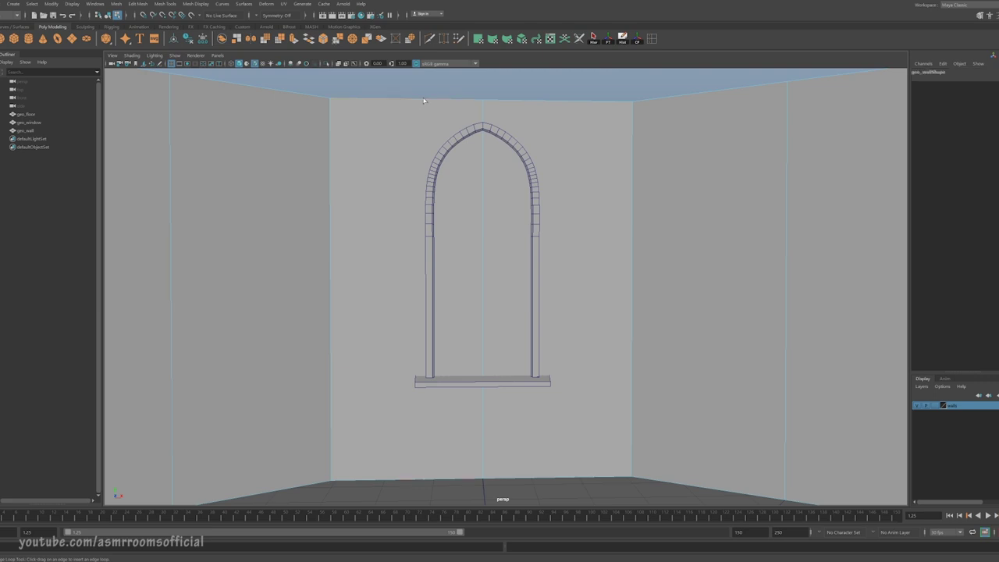
pyautogui.click(537, 94)
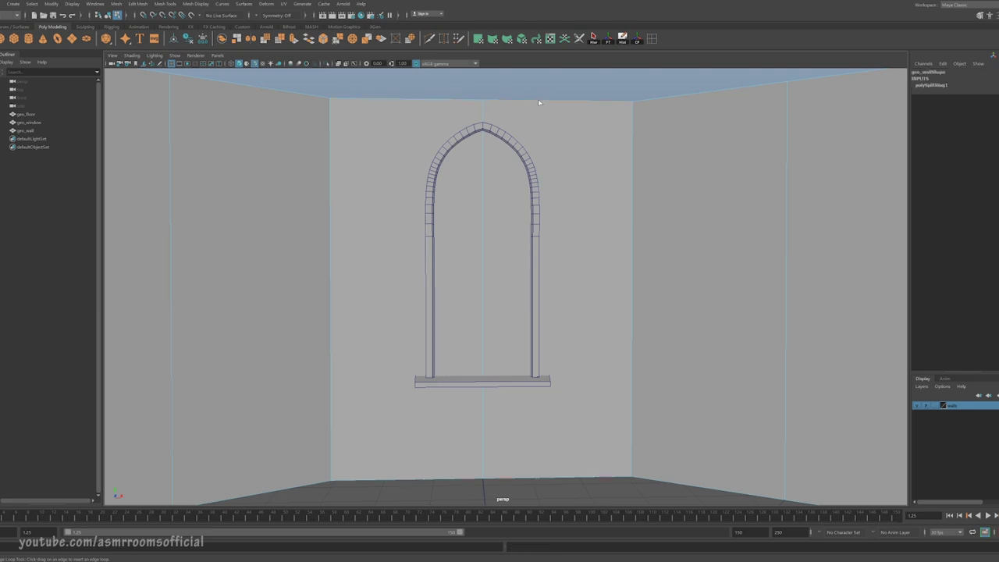
pyautogui.click(538, 103)
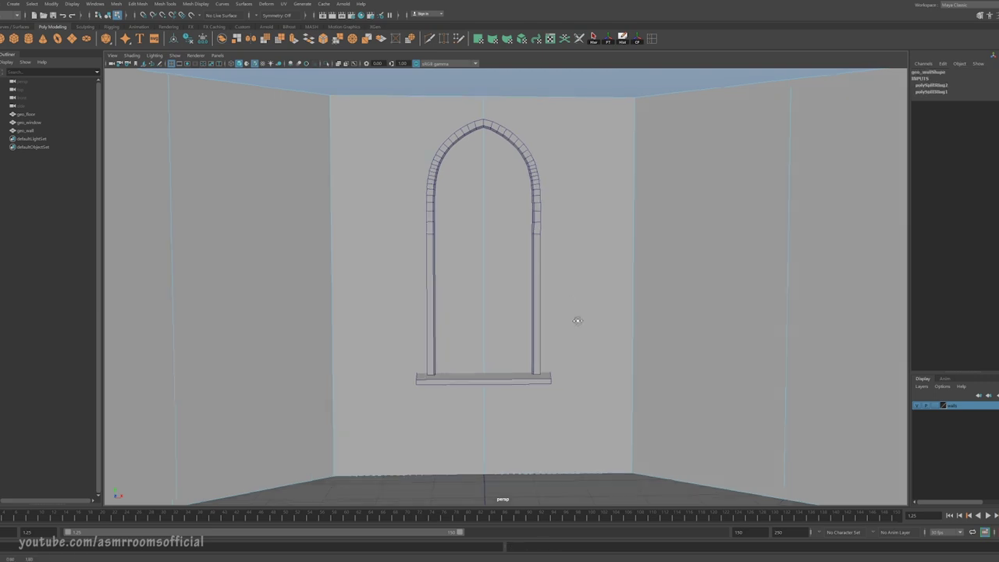
# Insert horizontal edge loops around the wall at the window's sill, its arch peak and two heights along the arch curve.
pyautogui.click(635, 379)
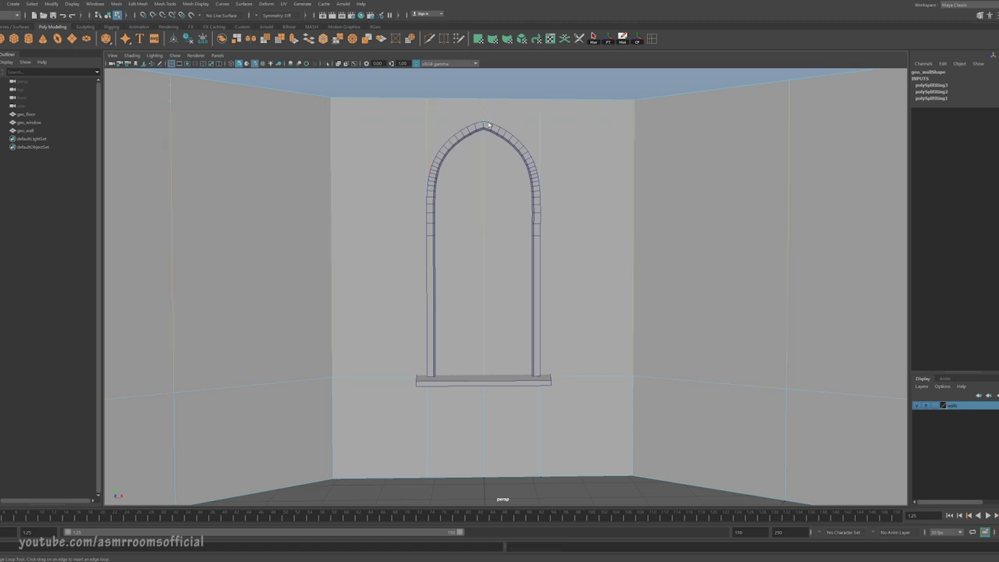
pyautogui.click(546, 153)
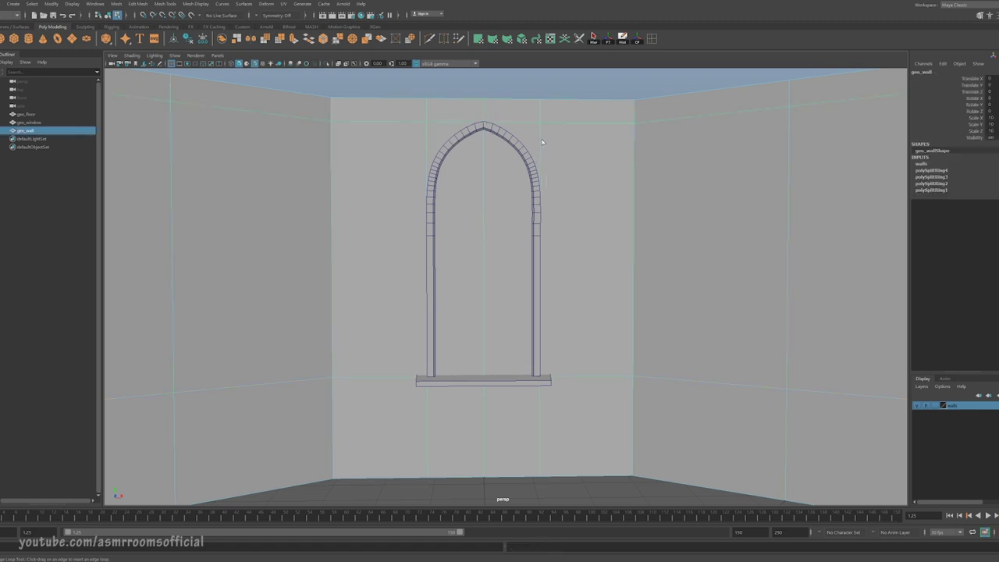
pyautogui.moveTo(542, 142); pyautogui.dragTo(544, 193)
pyautogui.click(544, 202)
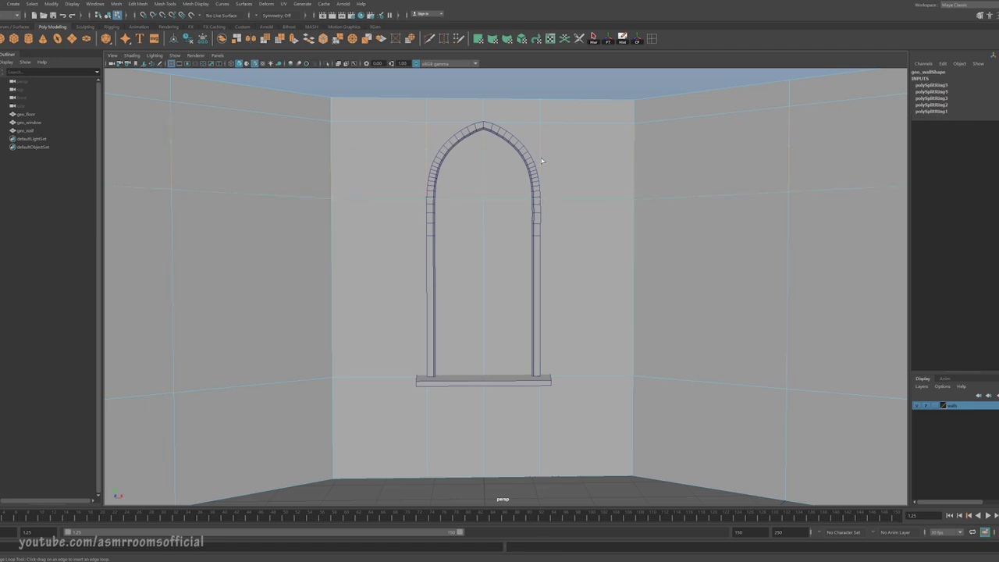
pyautogui.click(542, 161)
# Insert further edge loops in the wall to follow the arch, placing vertical cuts on each side of the window's center.
pyautogui.click(441, 123)
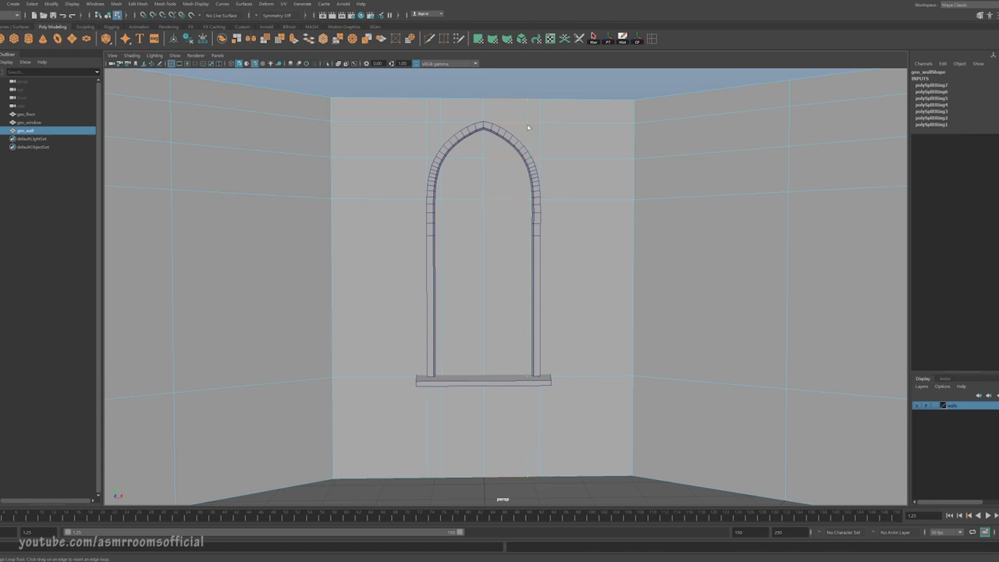
pyautogui.click(528, 127)
pyautogui.click(497, 130)
pyautogui.click(508, 125)
pyautogui.click(508, 125)
# Delete the wall faces covering the window opening, including the two faces just below the arch's peak.
pyautogui.moveTo(530, 128); pyautogui.dragTo(531, 152, button='right')
pyautogui.click(447, 177)
pyautogui.keyDown('shift'); pyautogui.click(449, 222); pyautogui.keyUp('shift')
pyautogui.keyDown('shift'); pyautogui.click(469, 221); pyautogui.keyUp('shift')
pyautogui.keyDown('shift'); pyautogui.click(472, 181); pyautogui.keyUp('shift')
pyautogui.keyDown('shift'); pyautogui.click(492, 179); pyautogui.keyUp('shift')
pyautogui.keyDown('shift'); pyautogui.click(497, 228); pyautogui.keyUp('shift')
pyautogui.keyDown('shift'); pyautogui.click(515, 185); pyautogui.keyUp('shift')
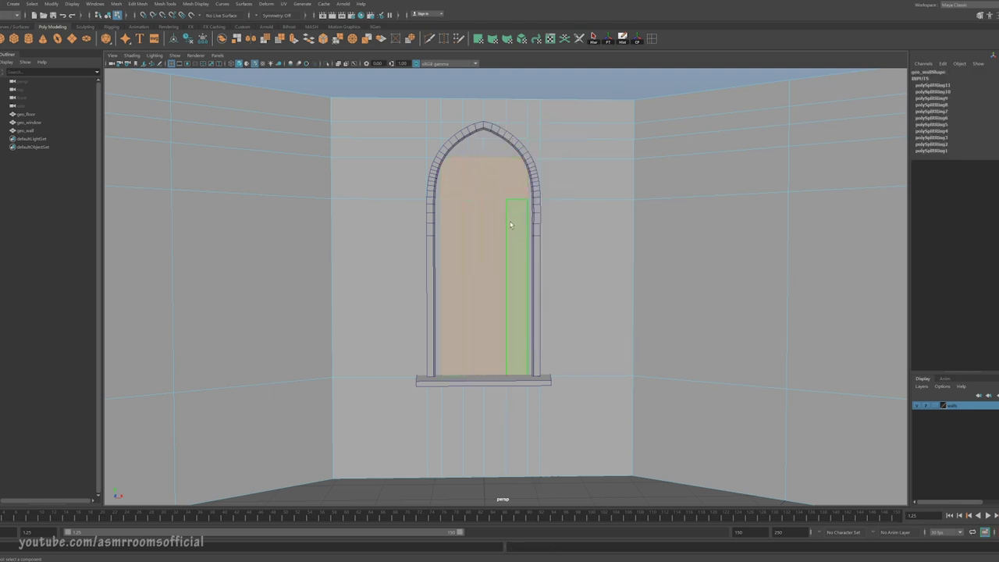
pyautogui.press('Delete')
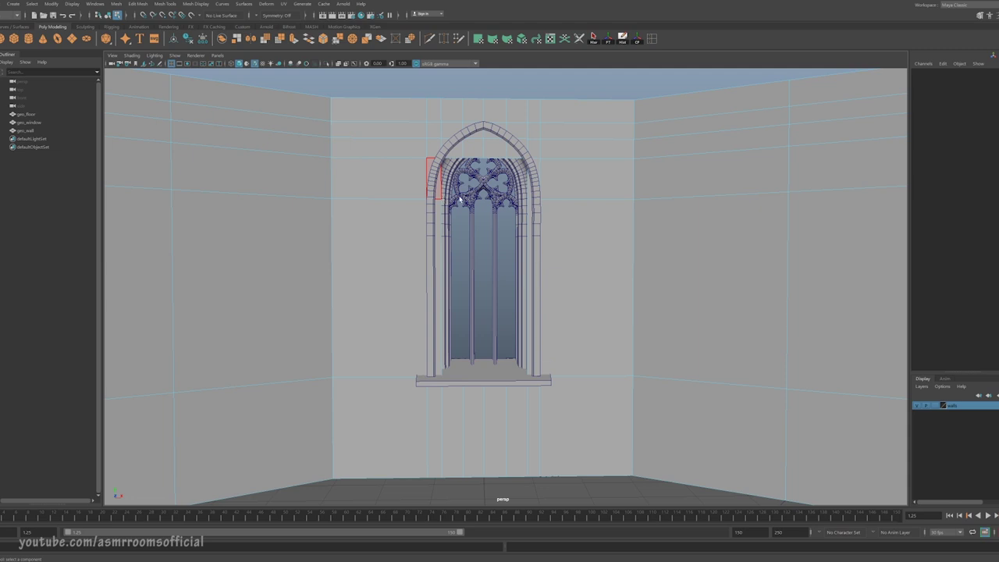
pyautogui.click(473, 149)
pyautogui.keyDown('shift'); pyautogui.click(498, 152); pyautogui.keyUp('shift')
pyautogui.press('Delete')
# Move the opening's top center vertex up to the arch's peak and scale the upper arch vertices outward behind the frame.
pyautogui.moveTo(485, 139); pyautogui.dragTo(464, 142, button='right')
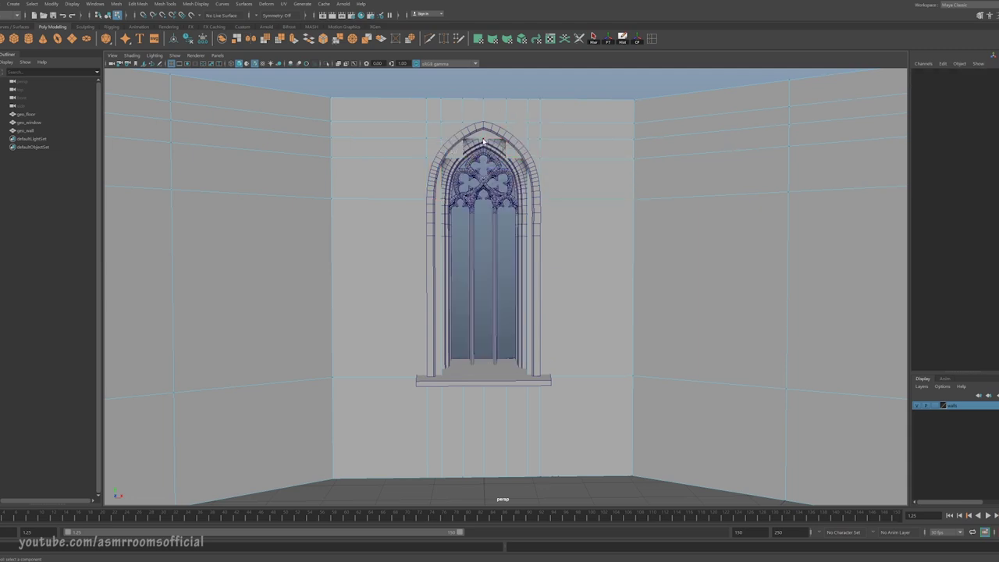
pyautogui.click(484, 141)
pyautogui.moveTo(482, 101); pyautogui.dragTo(483, 85)
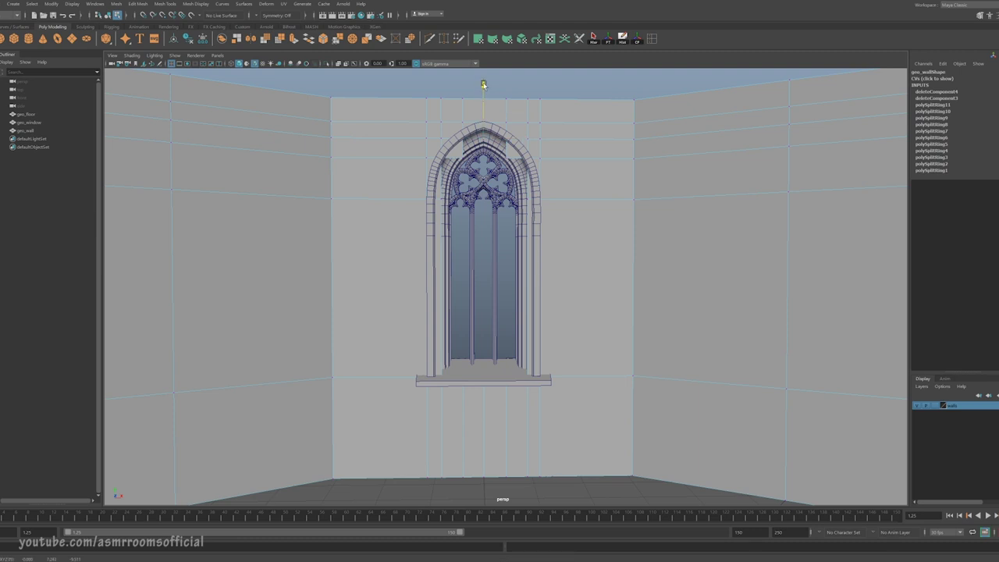
pyautogui.click(464, 159)
pyautogui.press('q')
pyautogui.press('r')
pyautogui.moveTo(522, 159); pyautogui.dragTo(555, 165)
# Scale the vertices along both vertical sides of the opening outward so the wall edges hide behind the window frame.
pyautogui.click(442, 199)
pyautogui.keyDown('shift'); pyautogui.click(444, 378); pyautogui.keyUp('shift')
pyautogui.keyDown('shift'); pyautogui.click(443, 478); pyautogui.keyUp('shift')
pyautogui.keyDown('shift'); pyautogui.click(527, 477); pyautogui.keyUp('shift')
pyautogui.moveTo(521, 341); pyautogui.dragTo(529, 341)
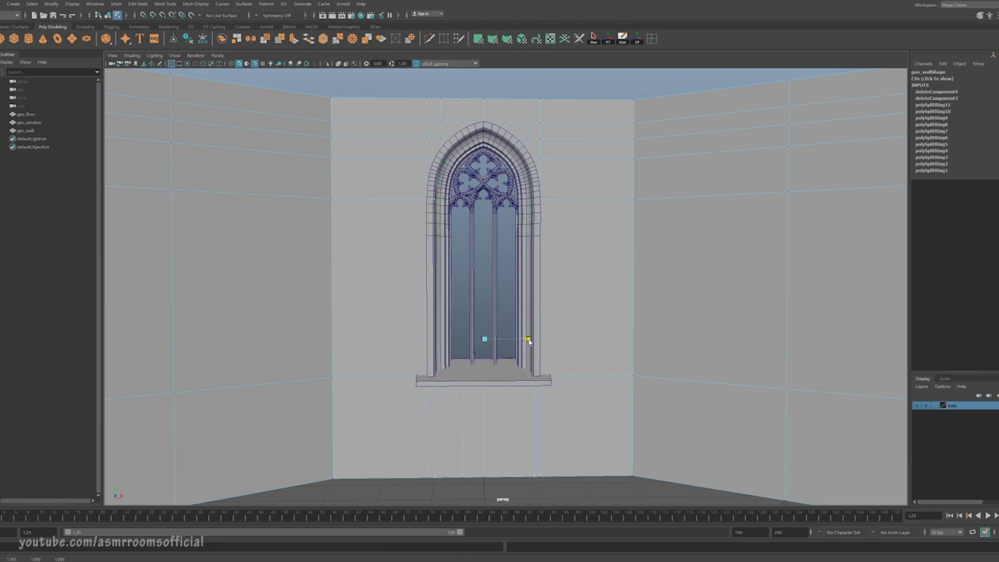
pyautogui.moveTo(530, 341); pyautogui.dragTo(541, 182, button='right')
# Save the scene as a new version named ravenclaw_dorm_v04.mb.
pyautogui.moveTo(541, 183)
pyautogui.keyDown('alt'); pyautogui.mouseDown()
pyautogui.moveTo(555, 200)
pyautogui.moveTo(546, 189)
pyautogui.mouseUp(); pyautogui.keyUp('alt')
pyautogui.scroll(-4, 546, 188)
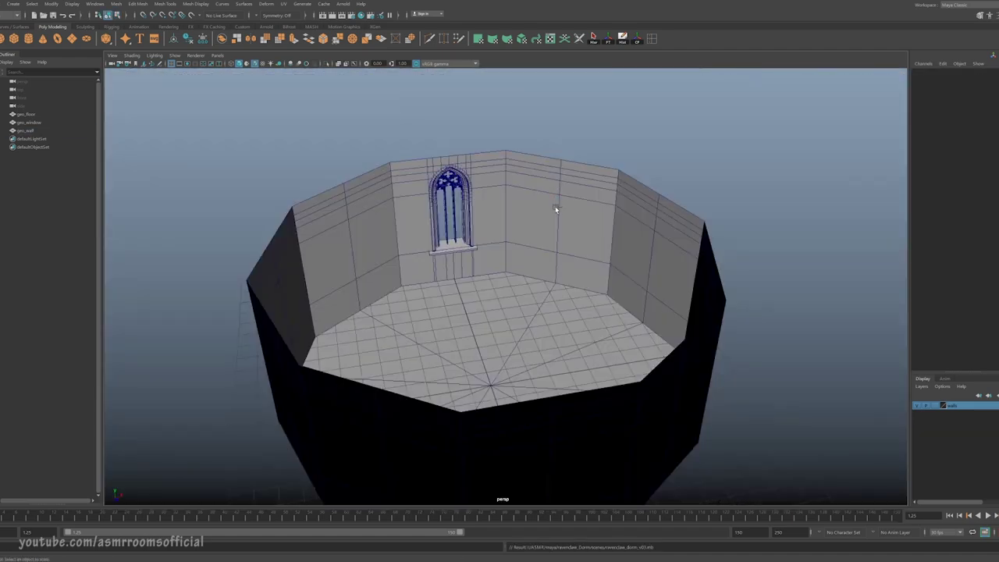
pyautogui.hotkey('ctrl', 'shift', 's')
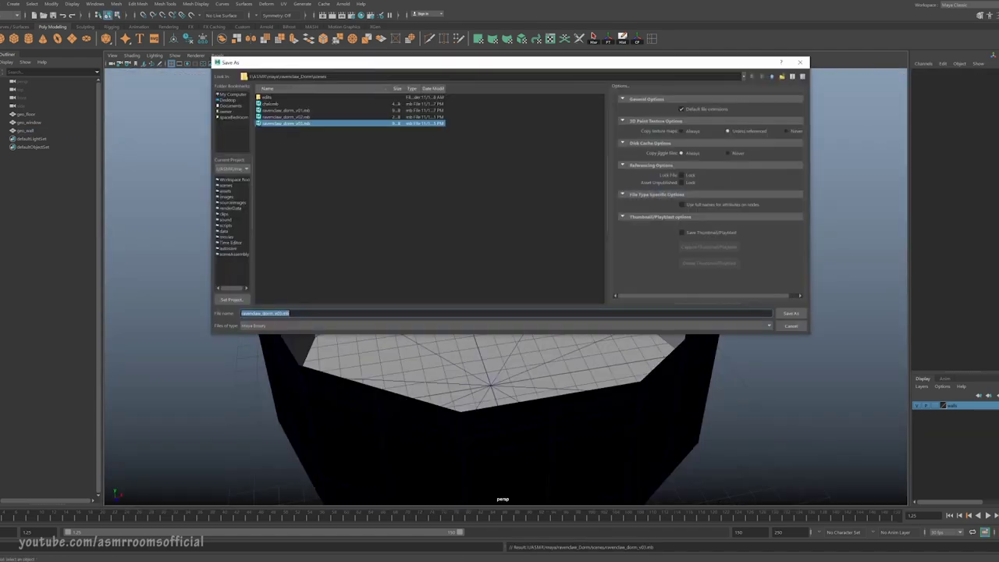
pyautogui.moveTo(279, 313); pyautogui.dragTo(405, 311)
pyautogui.write('4')
pyautogui.press('Return')
# Delete all faces of geo_wall except the windowed section and the plain section next to it, and return to object mode.
pyautogui.click(512, 188)
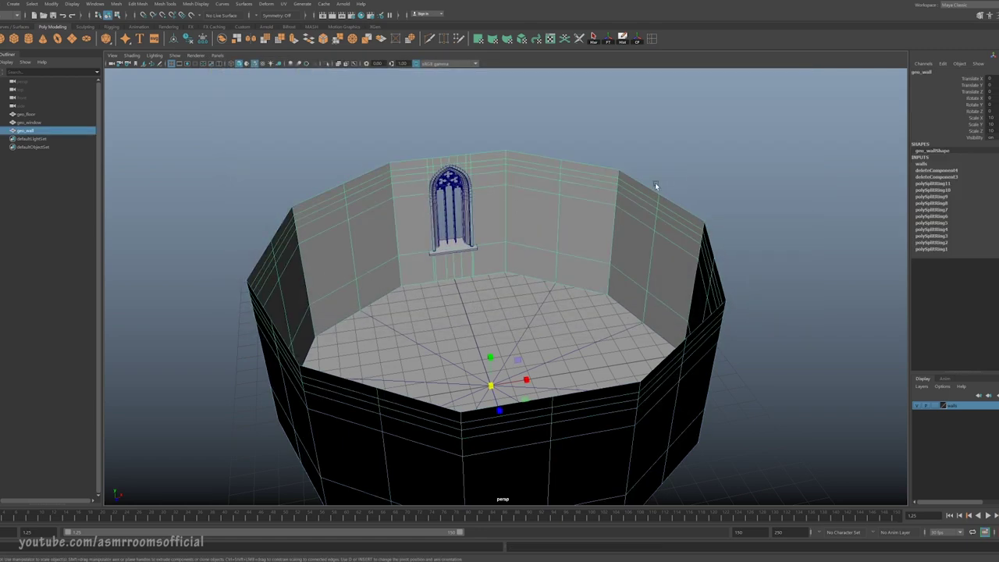
pyautogui.moveTo(623, 197); pyautogui.dragTo(630, 222, button='right')
pyautogui.keyDown('alt'); pyautogui.moveTo(630, 221); pyautogui.dragTo(593, 297); pyautogui.keyUp('alt')
pyautogui.scroll(-5, 593, 297)
pyautogui.moveTo(564, 195); pyautogui.dragTo(729, 477)
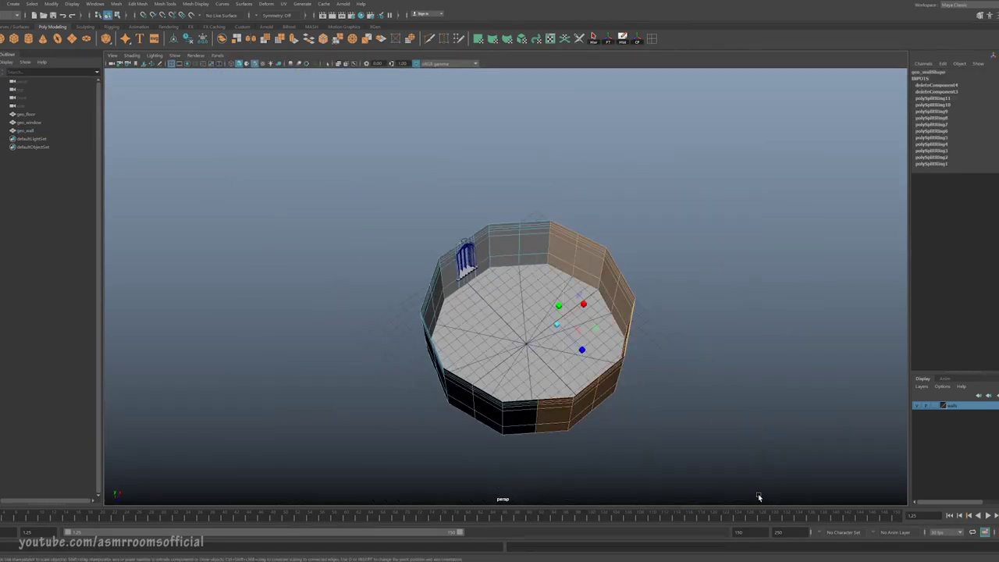
pyautogui.press('Delete')
pyautogui.moveTo(368, 340); pyautogui.dragTo(596, 490)
pyautogui.press('Delete')
pyautogui.keyDown('alt'); pyautogui.moveTo(562, 312); pyautogui.dragTo(461, 219); pyautogui.keyUp('alt')
pyautogui.moveTo(409, 186); pyautogui.dragTo(445, 297)
pyautogui.press('Delete')
pyautogui.moveTo(515, 239); pyautogui.dragTo(555, 222, button='right')
# Rename the remaining wall piece geo_wall_01 and group it with geo_window.
pyautogui.doubleClick(28, 131)
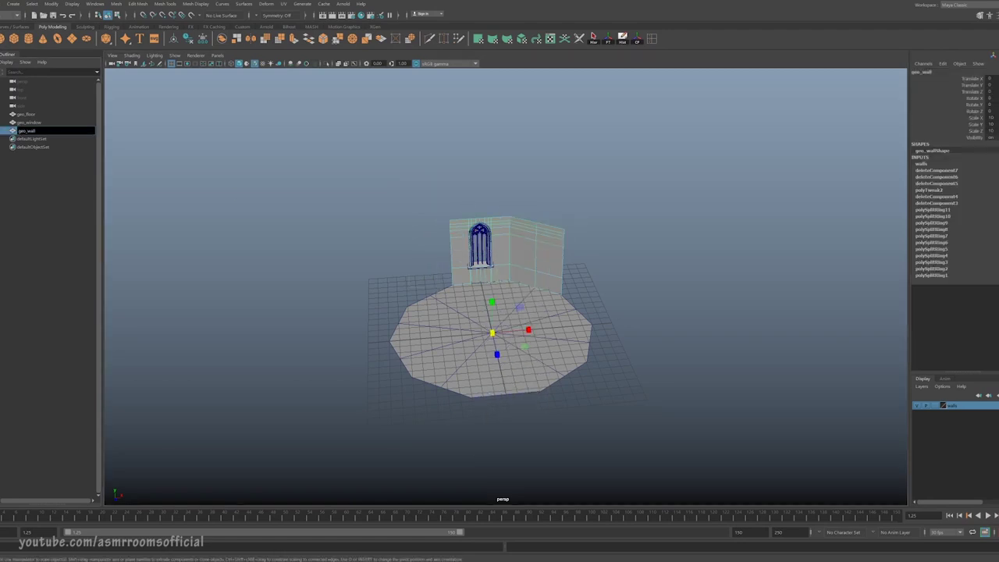
pyautogui.write('_01')
pyautogui.press('Return')
pyautogui.click(61, 123)
pyautogui.keyDown('shift'); pyautogui.click(46, 133); pyautogui.keyUp('shift')
pyautogui.hotkey('ctrl', 'g')
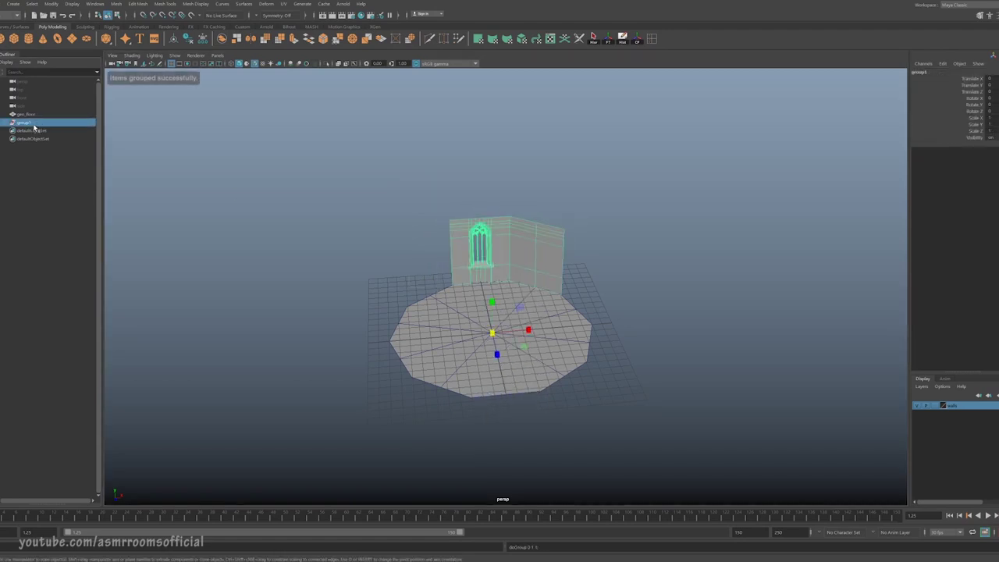
# Rename the new group of the wall piece and window eo_window_w_wall.
pyautogui.doubleClick(32, 124)
pyautogui.write('eo_window_w_wall')
pyautogui.press('Return')
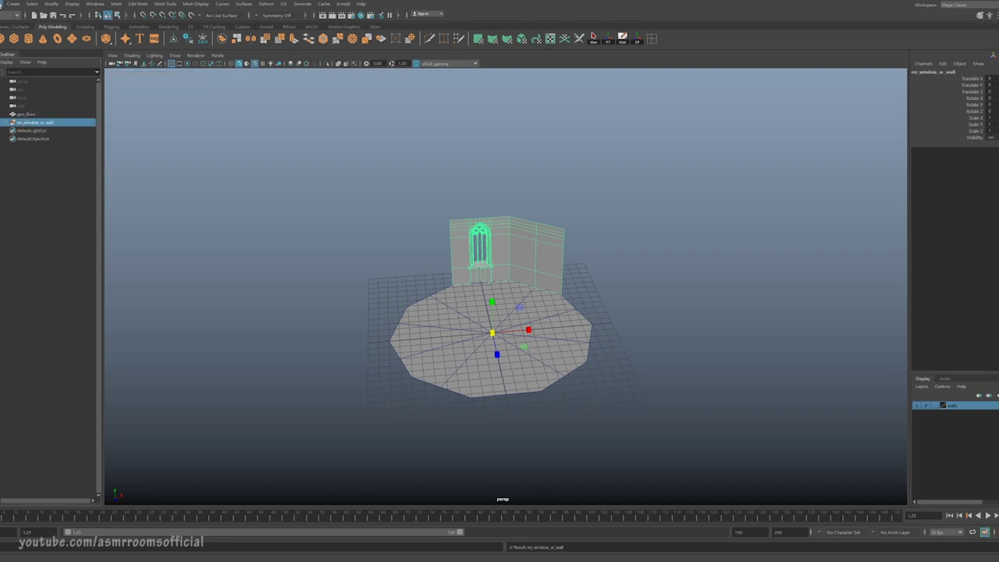
pyautogui.click(2, 4)
pyautogui.click(11, 162)
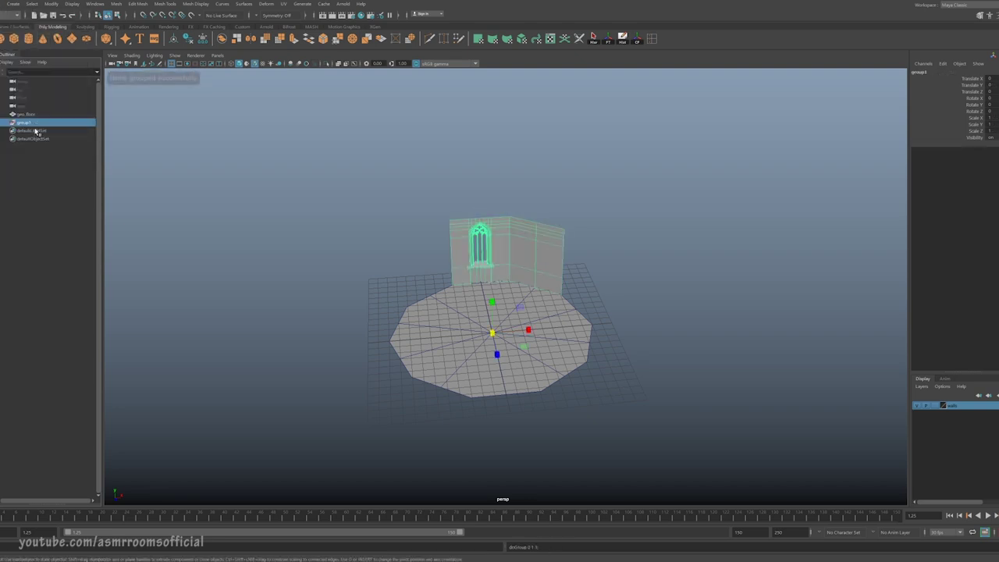
pyautogui.doubleClick(25, 122)
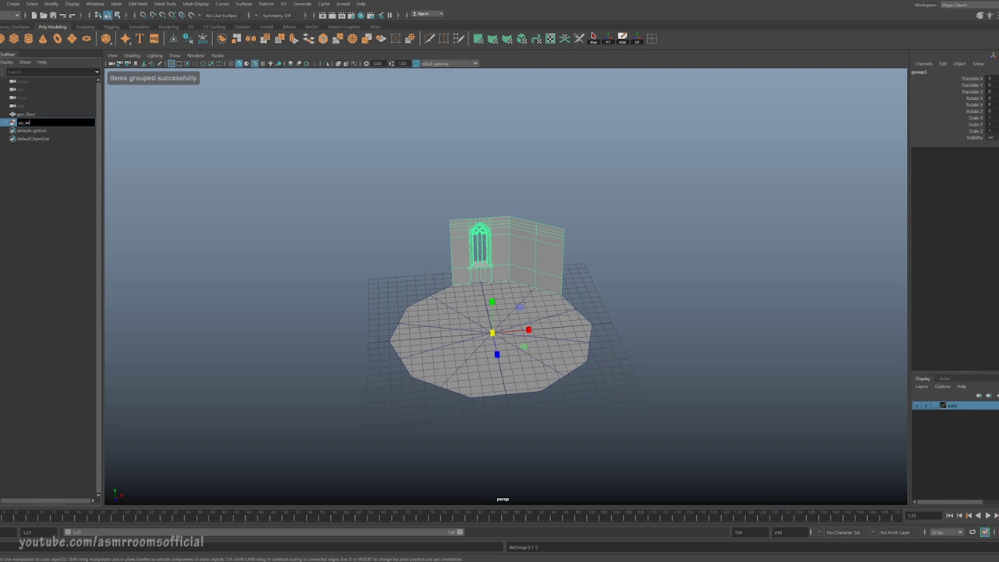
pyautogui.write('eo_window_w')
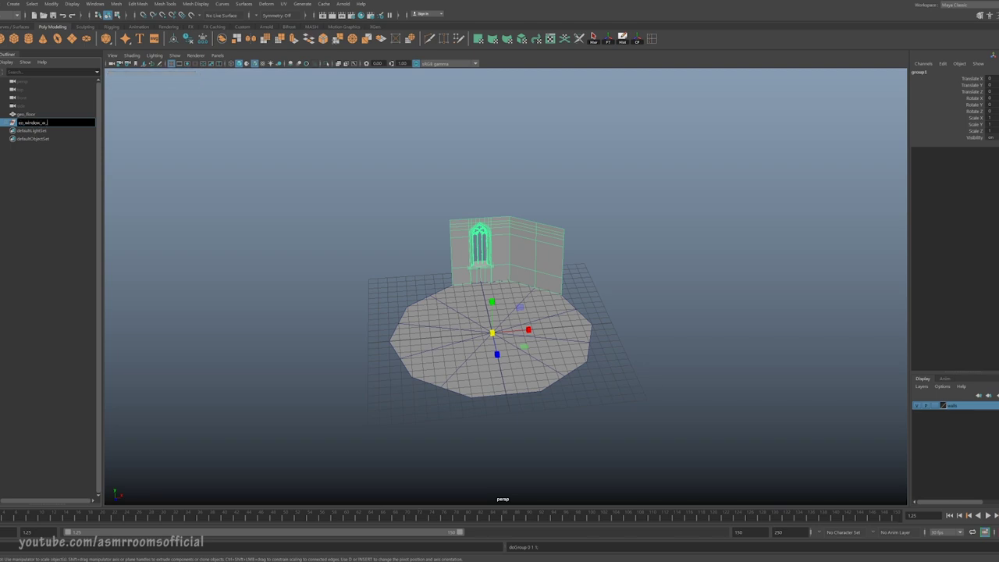
pyautogui.write('_wall')
pyautogui.press('Return')
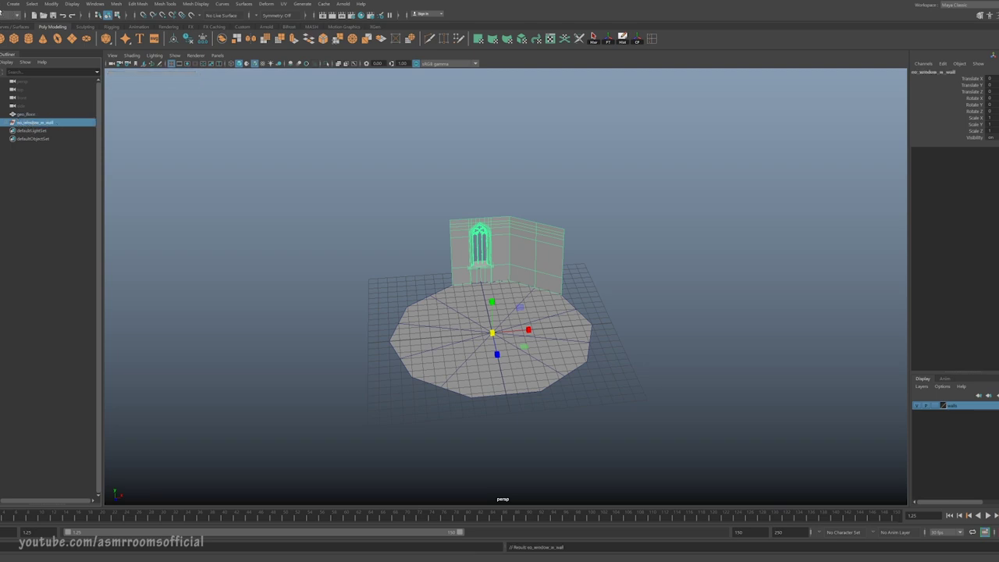
# Duplicate the eo_window_w_wall group four times, rotated around the room's centre, to close the ten-sided wall.
pyautogui.click(2, 5)
pyautogui.click(90, 132)
pyautogui.doubleClick(274, 240)
pyautogui.click(241, 258)
pyautogui.click(278, 305)
pyautogui.click(337, 306)
pyautogui.click(613, 273)
# Hide the eo_window_w_wall3 group to open the front of the room, and collapse it in the object list.
pyautogui.keyDown('alt'); pyautogui.moveTo(614, 275); pyautogui.dragTo(624, 333); pyautogui.keyUp('alt')
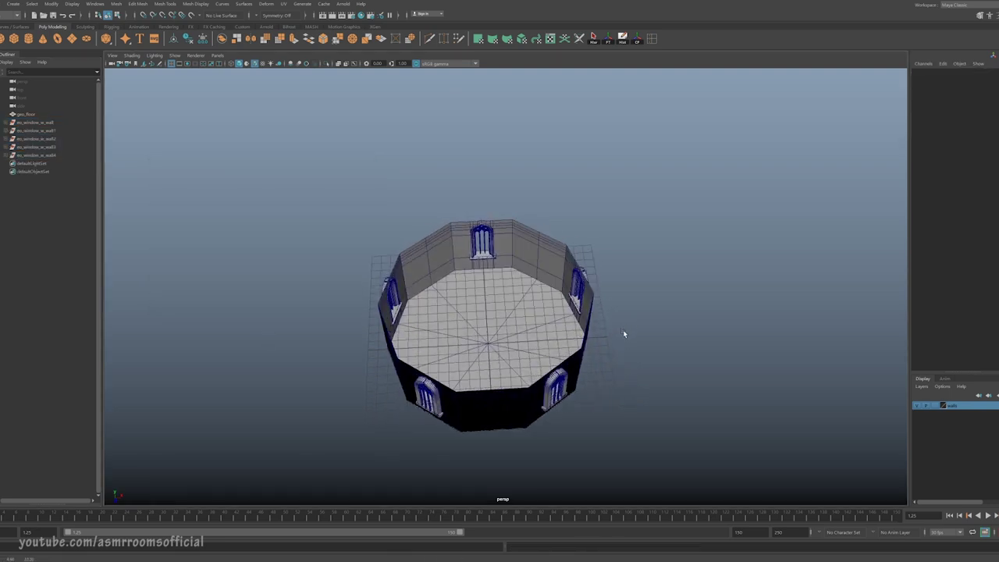
pyautogui.click(437, 401)
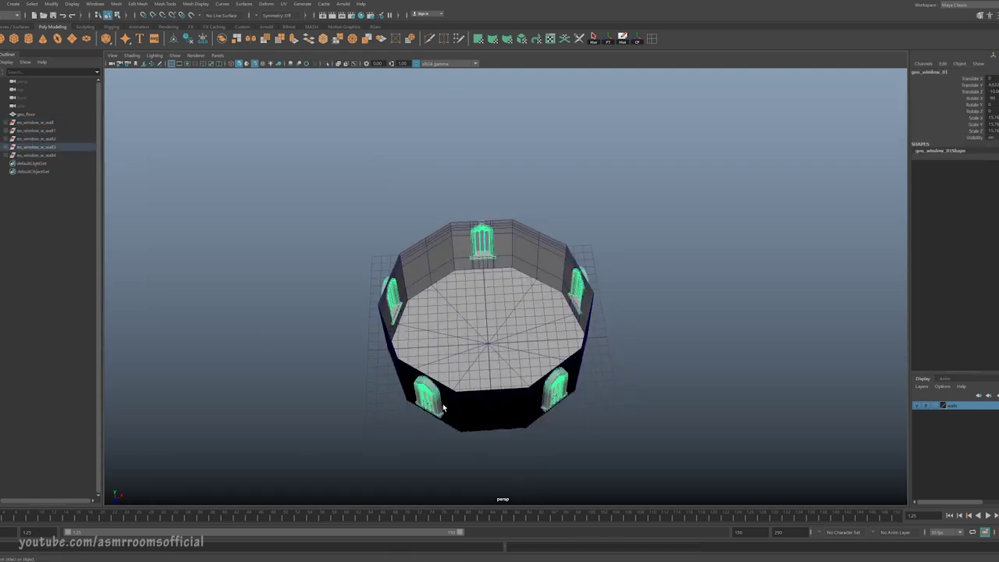
pyautogui.click(53, 148)
pyautogui.keyDown('shift'); pyautogui.click(53, 156); pyautogui.keyUp('shift')
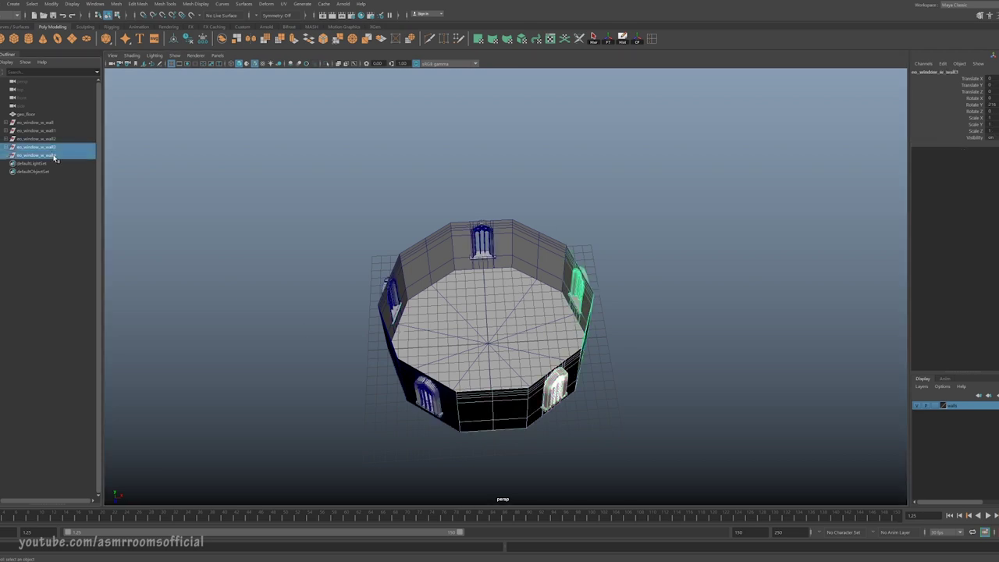
pyautogui.click(51, 148)
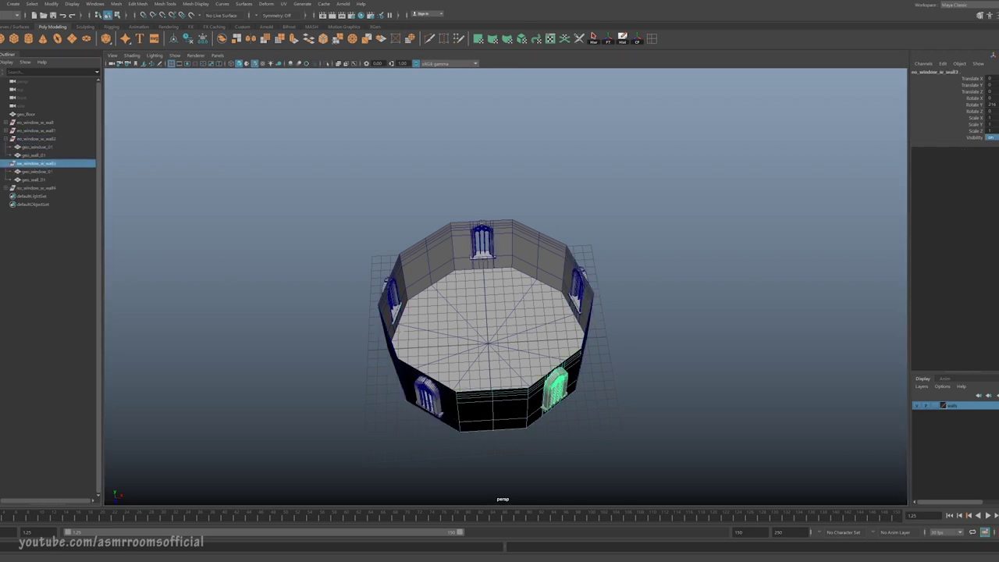
pyautogui.write('0')
pyautogui.press('Return')
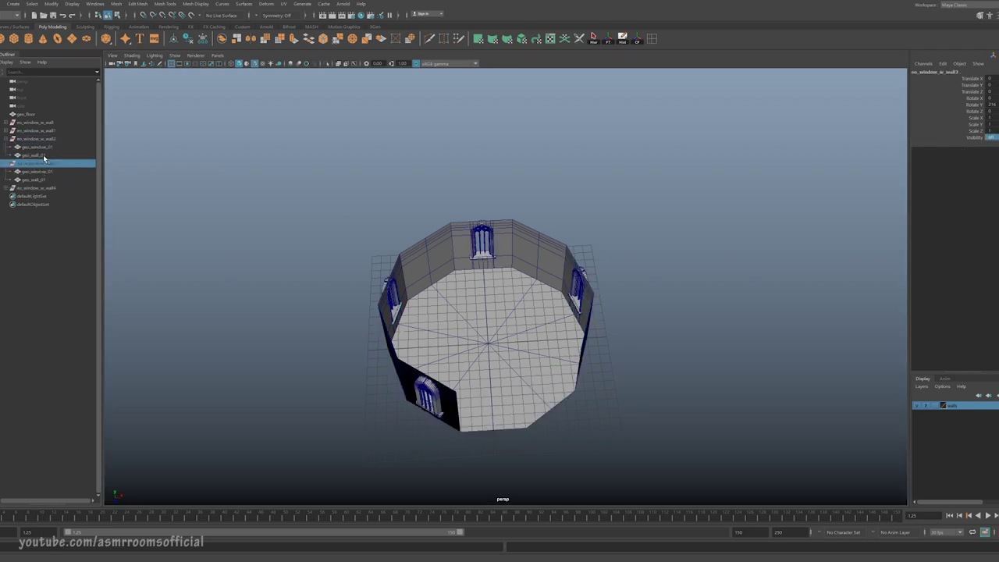
pyautogui.click(42, 171)
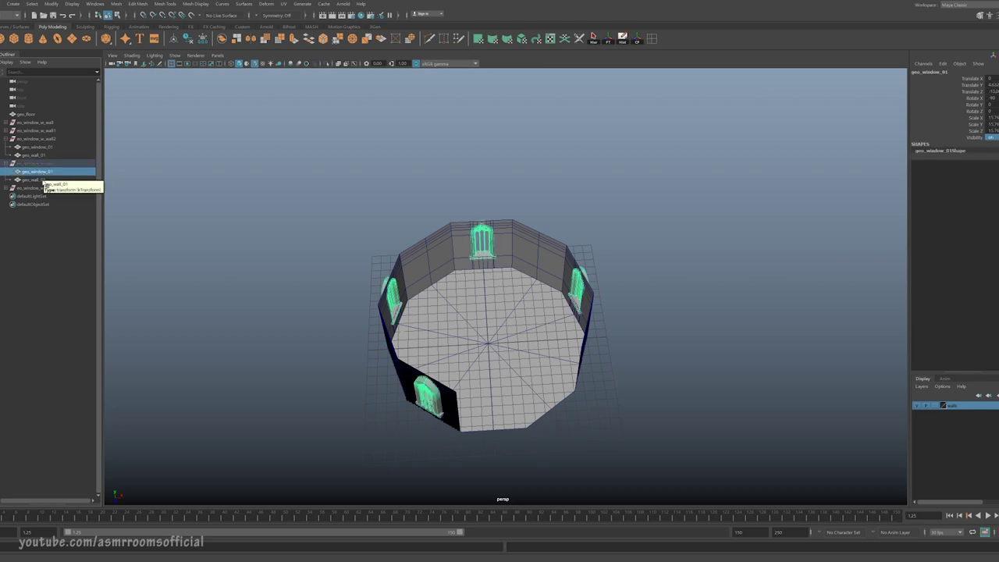
pyautogui.click(35, 180)
pyautogui.click(45, 171)
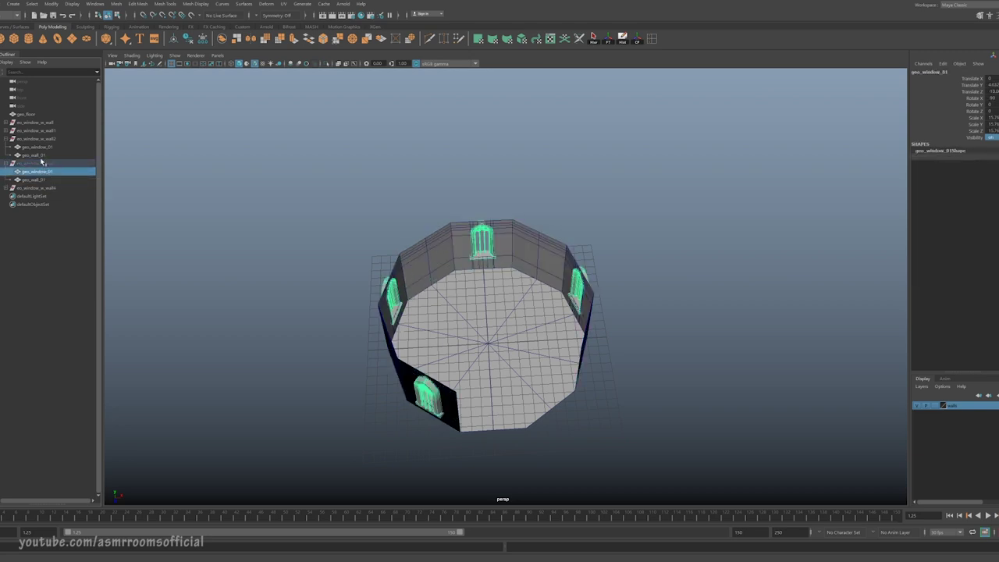
pyautogui.click(6, 165)
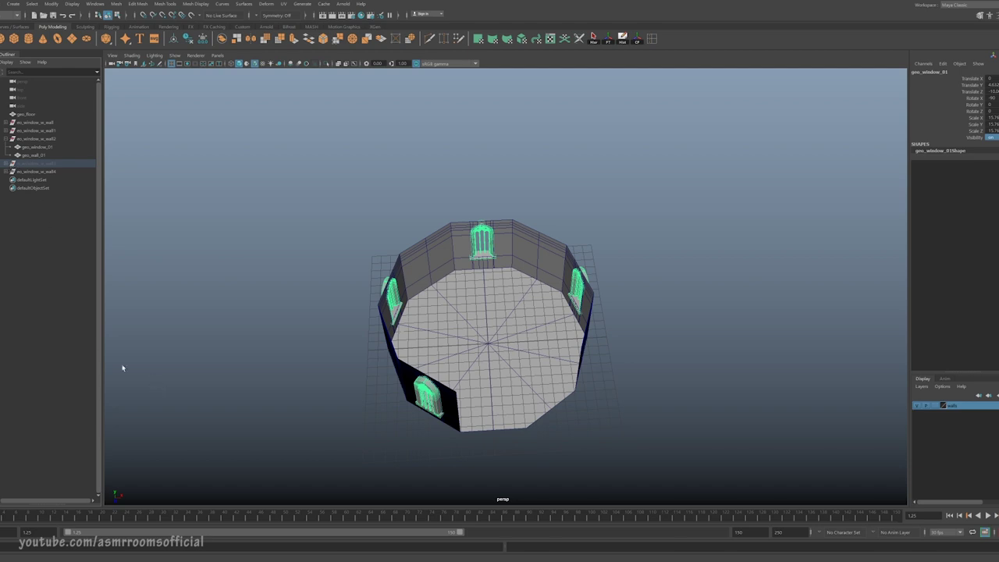
# Examine the room's interior and its windows through the opened front side.
pyautogui.click(669, 350)
pyautogui.keyDown('alt'); pyautogui.moveTo(627, 344); pyautogui.dragTo(515, 278); pyautogui.keyUp('alt')
pyautogui.scroll(3, 484, 321)
pyautogui.scroll(1, 484, 321)
pyautogui.keyDown('alt'); pyautogui.moveTo(541, 286); pyautogui.dragTo(635, 252, button='middle'); pyautogui.keyUp('alt')
pyautogui.keyDown('alt'); pyautogui.moveTo(635, 253); pyautogui.dragTo(577, 278); pyautogui.keyUp('alt')
pyautogui.scroll(5, 577, 278)
pyautogui.keyDown('alt'); pyautogui.moveTo(640, 254); pyautogui.dragTo(542, 363); pyautogui.keyUp('alt')
pyautogui.scroll(-3, 608, 310)
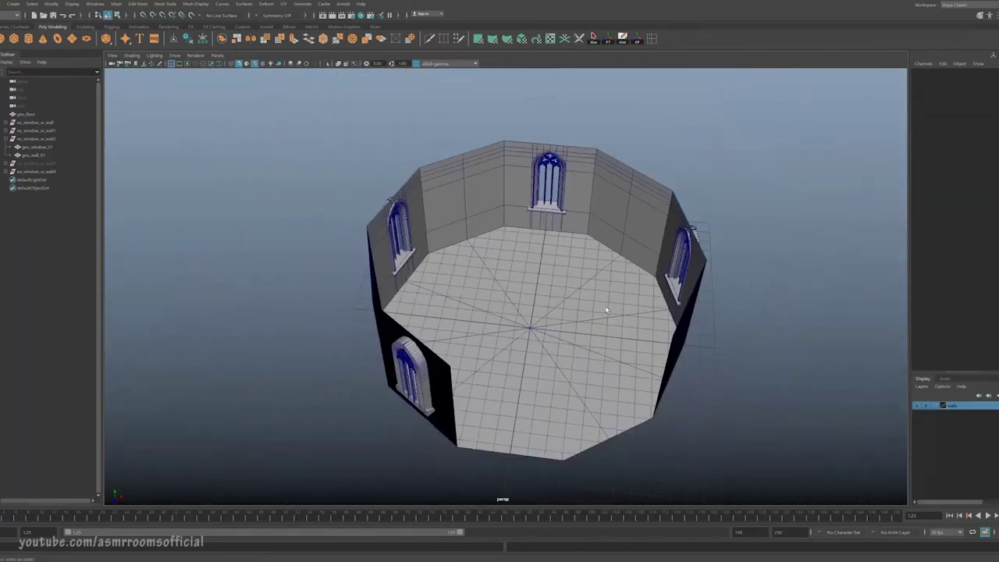
# Gather the wall sections into a group named grp_wall and import the model bed 2.FBX.
pyautogui.click(4, 143)
pyautogui.click(31, 119)
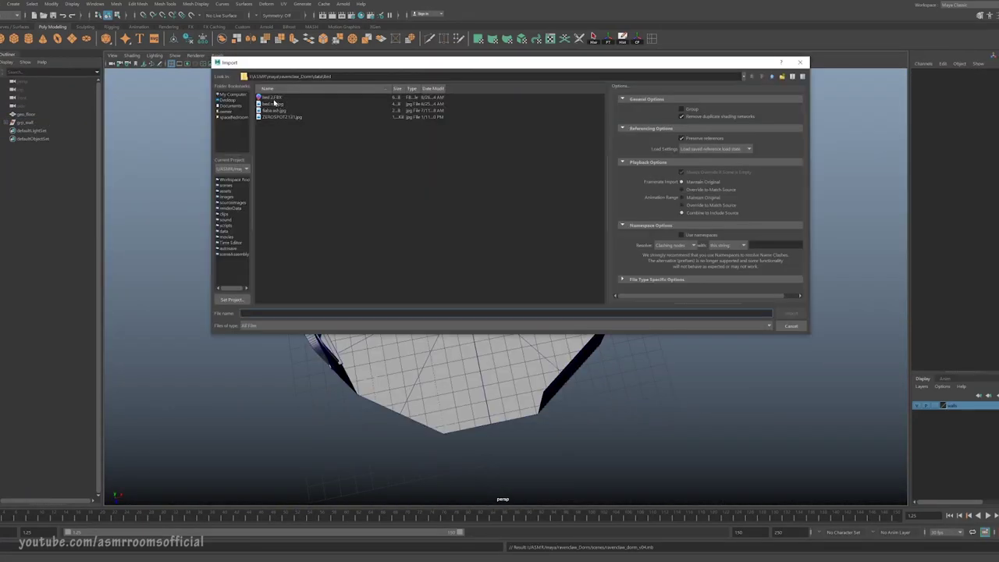
pyautogui.click(273, 98)
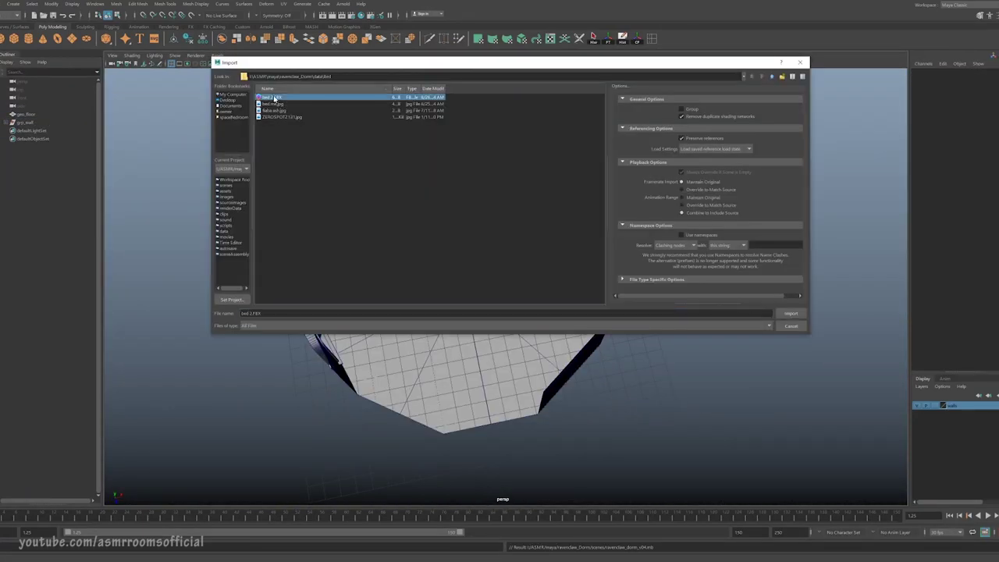
pyautogui.doubleClick(273, 98)
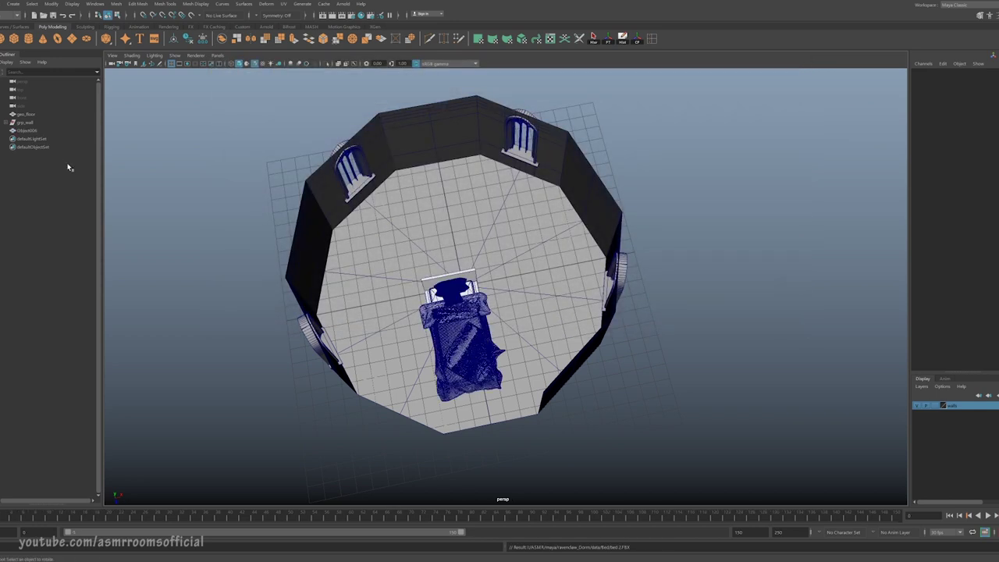
# Rename the imported bed geo_twin_bed.
pyautogui.click(27, 130)
pyautogui.write('geo_twin_bed')
pyautogui.press('Return')
# Scale the bed down and place it on the floor against the back wall, midway between the two windows.
pyautogui.press('w')
pyautogui.press('space')
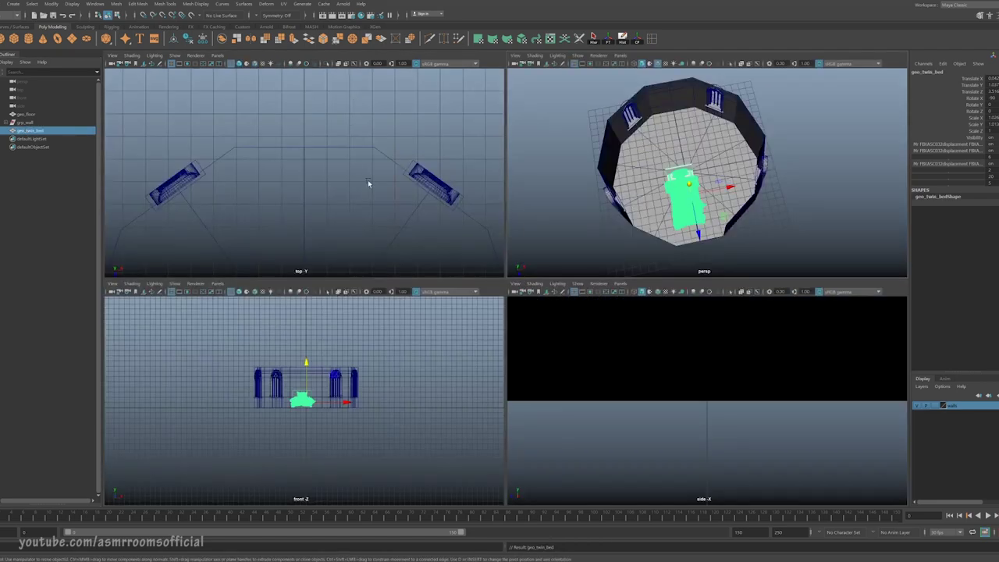
pyautogui.press('space')
pyautogui.press('f')
pyautogui.scroll(-6, 534, 234)
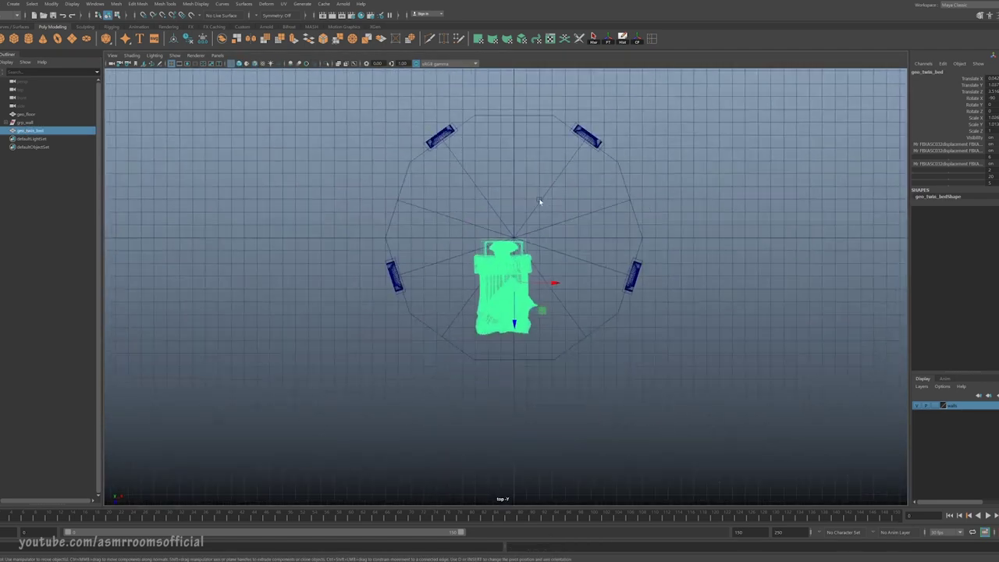
pyautogui.scroll(-3, 540, 202)
pyautogui.moveTo(513, 283); pyautogui.dragTo(510, 196)
pyautogui.press('w')
pyautogui.press('space')
pyautogui.press('space')
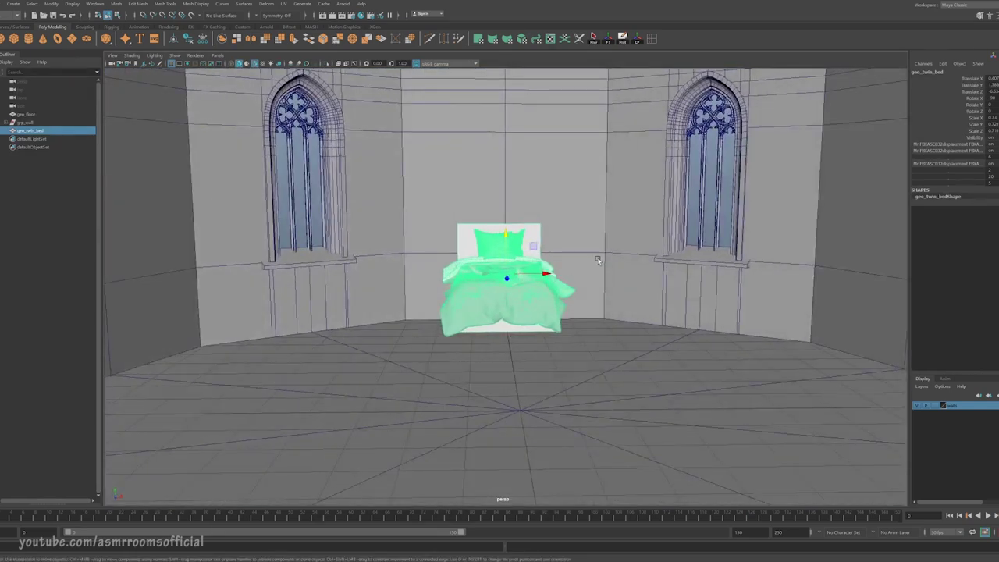
# Create a new camera and name it renderCam.
pyautogui.keyDown('alt'); pyautogui.moveTo(597, 267); pyautogui.dragTo(622, 273); pyautogui.keyUp('alt')
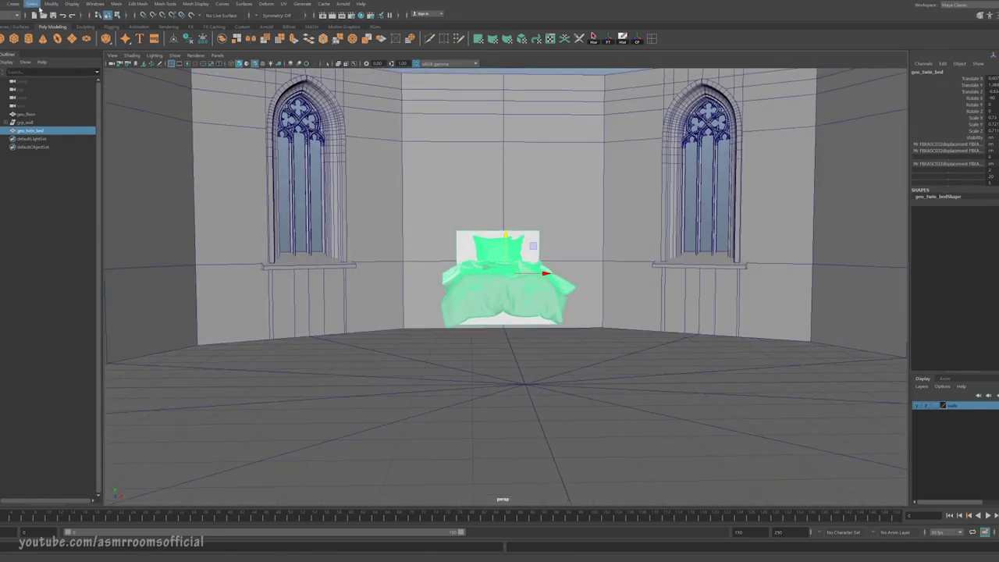
pyautogui.click(9, 4)
pyautogui.moveTo(54, 58)
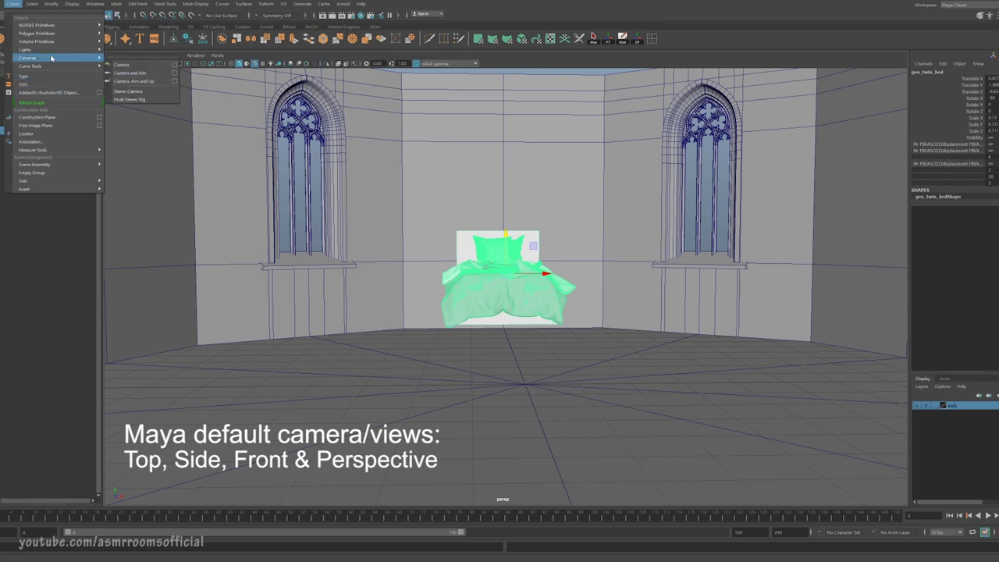
pyautogui.click(130, 66)
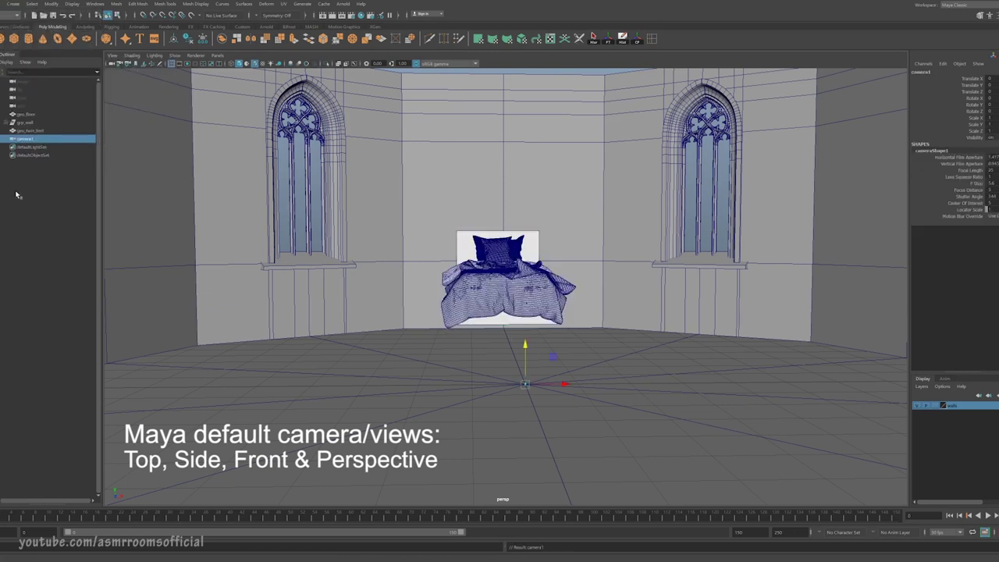
pyautogui.doubleClick(25, 138)
pyautogui.write('renderCam')
pyautogui.press('Return')
# Look through renderCam and pull it back and up to frame the bed with a window on each side.
pyautogui.click(217, 55)
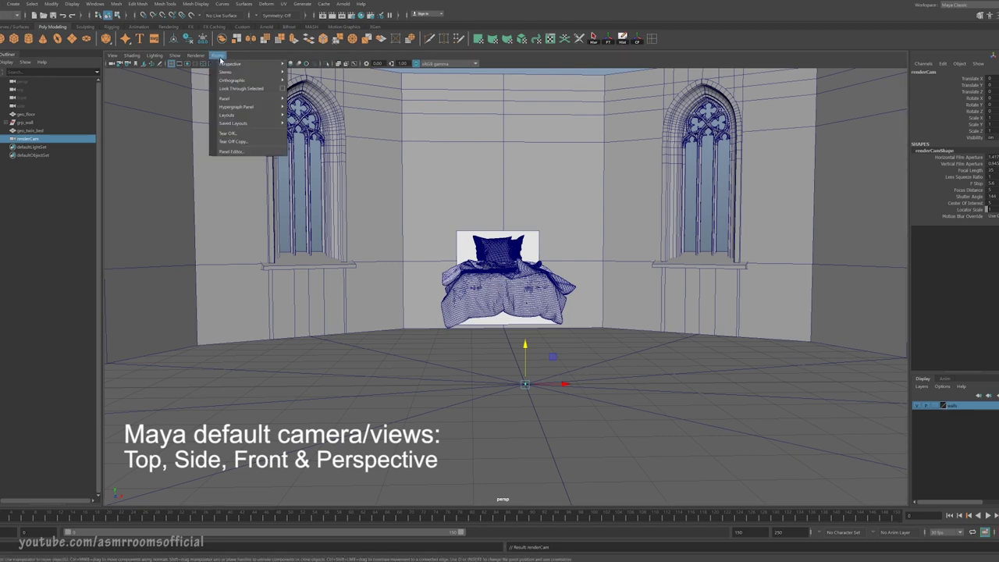
pyautogui.click(328, 71)
pyautogui.keyDown('alt'); pyautogui.moveTo(552, 193); pyautogui.dragTo(559, 422, button='middle'); pyautogui.keyUp('alt')
pyautogui.scroll(-6, 535, 285)
pyautogui.scroll(-3, 534, 284)
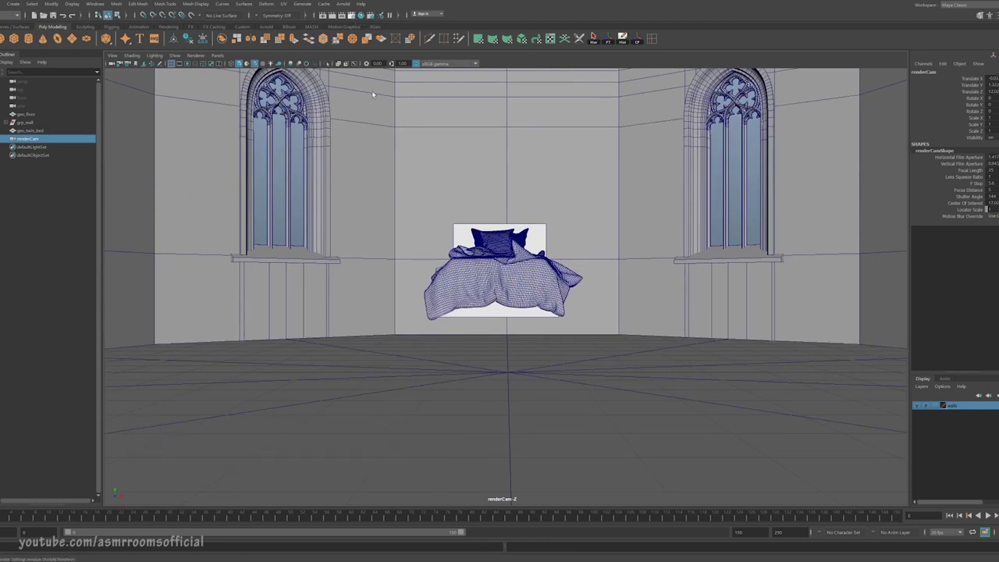
# Set the render image size to 3840 by 2160 pixels and close the render settings.
pyautogui.moveTo(330, 67); pyautogui.dragTo(613, 78)
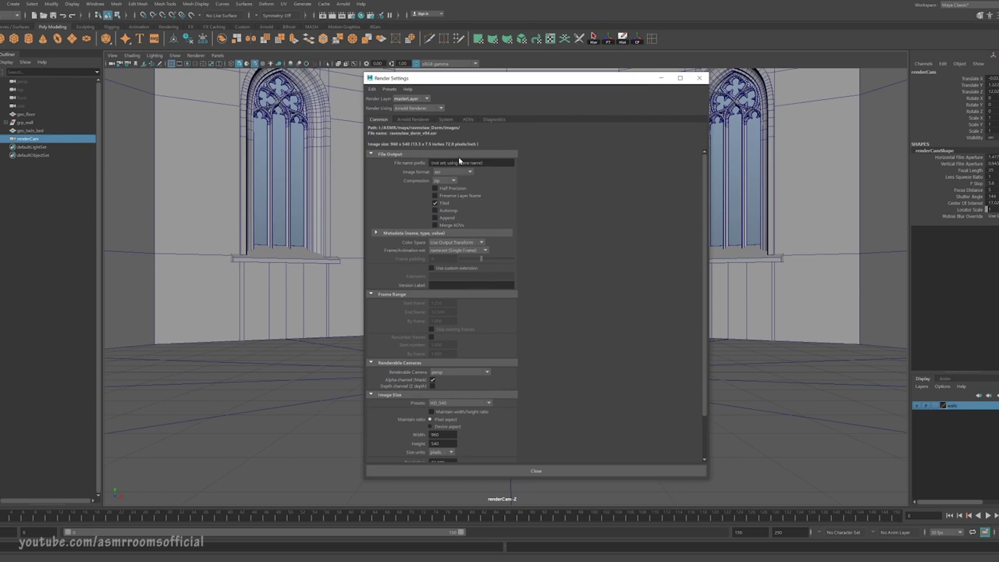
pyautogui.scroll(-3, 444, 390)
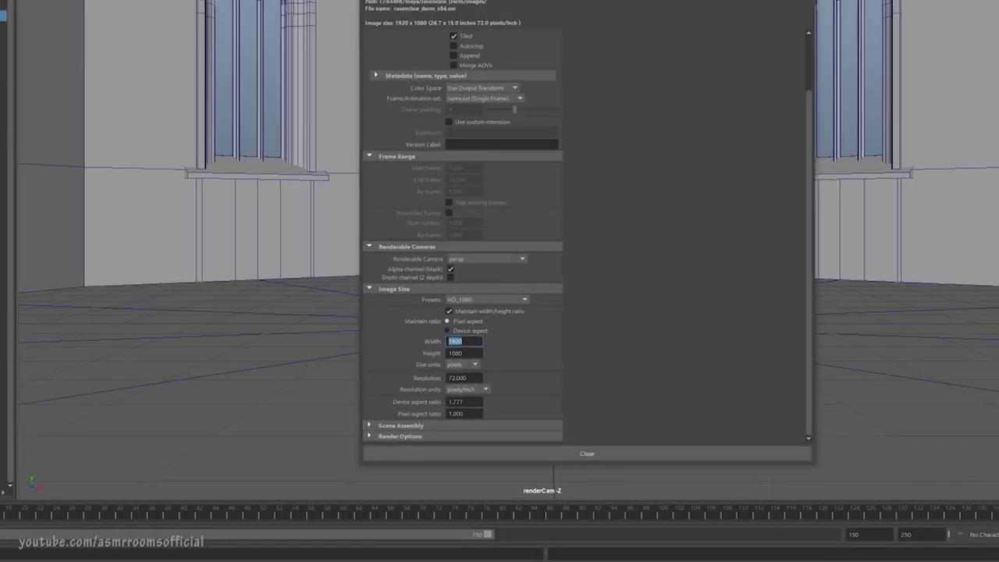
pyautogui.write('2840')
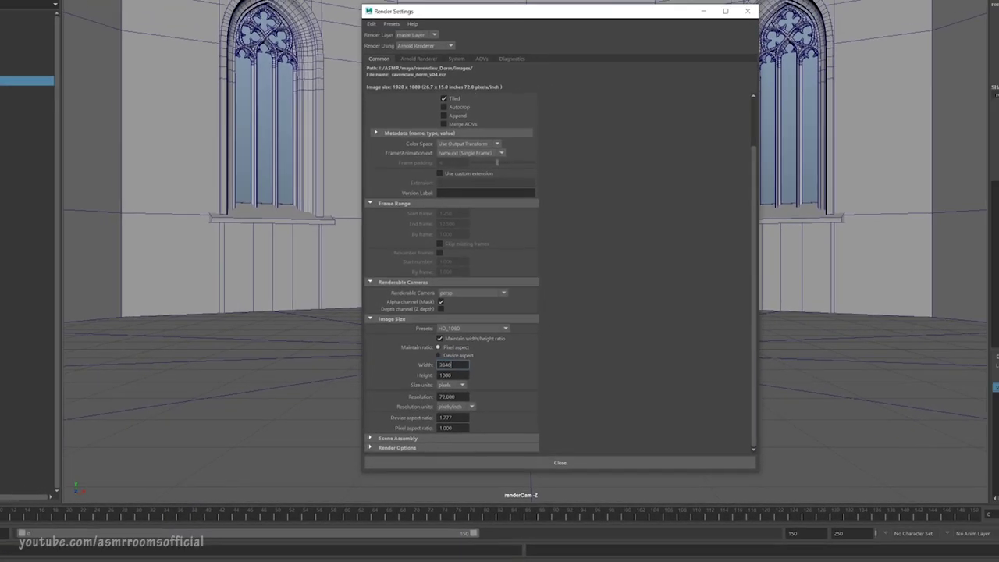
pyautogui.press('Return')
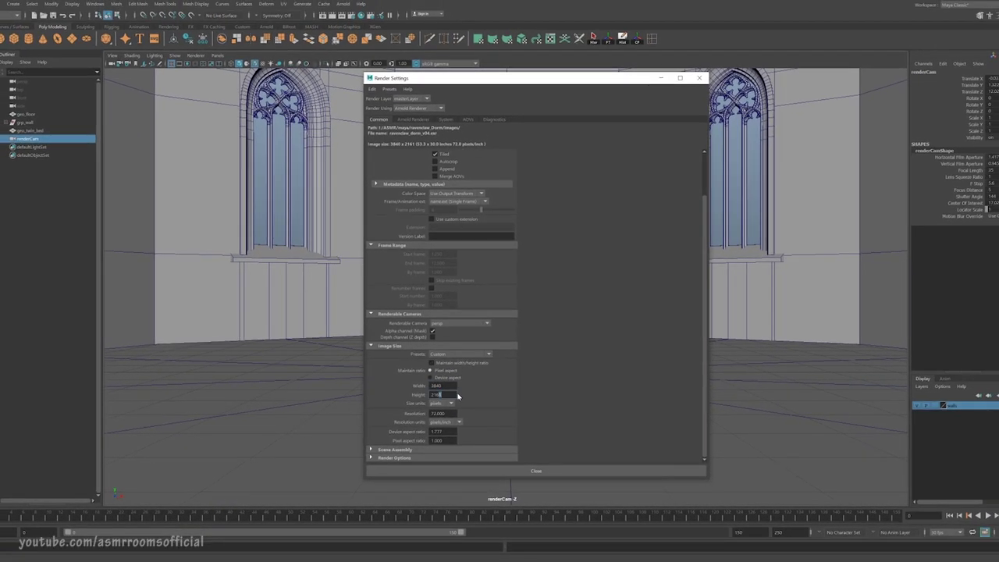
pyautogui.press('Return')
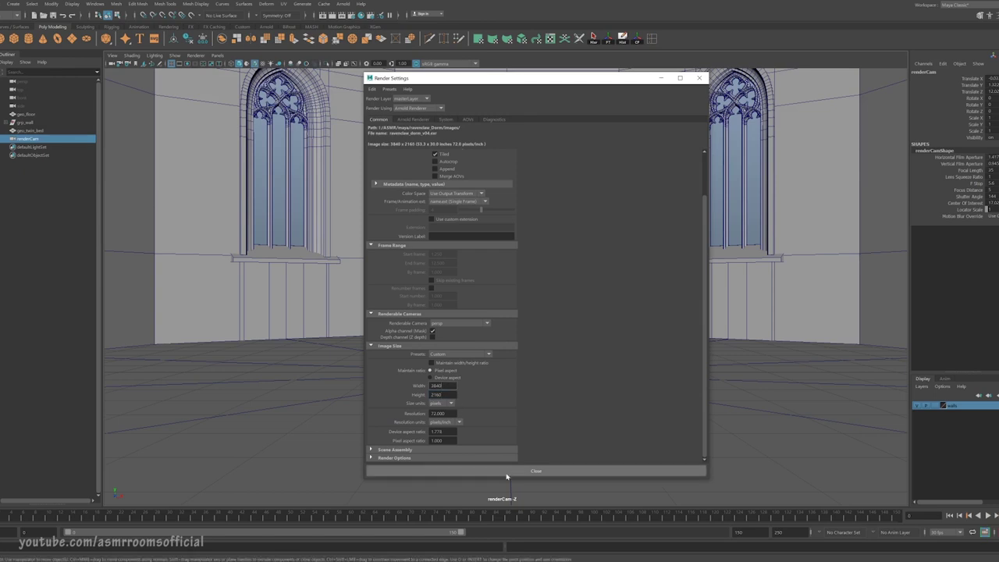
pyautogui.click(507, 473)
# Show the masked render frame in the camera view and reframe renderCam closer on the bed and both windows.
pyautogui.click(195, 63)
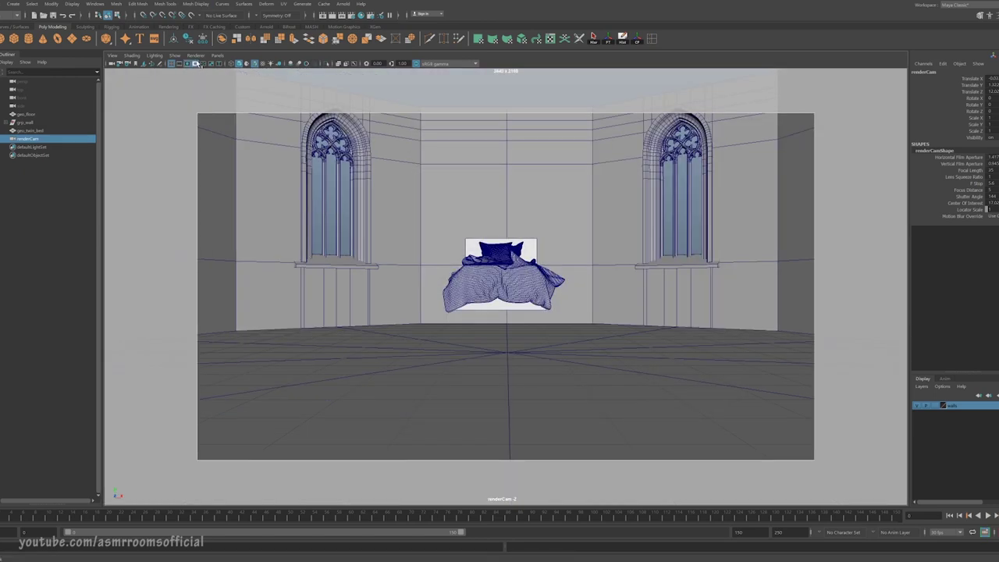
pyautogui.click(195, 63)
pyautogui.click(195, 63)
pyautogui.keyDown('alt'); pyautogui.moveTo(537, 258); pyautogui.dragTo(534, 285, button='middle'); pyautogui.keyUp('alt')
pyautogui.keyDown('alt'); pyautogui.moveTo(535, 287); pyautogui.dragTo(588, 317, button='right'); pyautogui.keyUp('alt')
pyautogui.moveTo(588, 317)
pyautogui.keyDown('alt'); pyautogui.mouseDown(button='middle')
pyautogui.moveTo(586, 338)
pyautogui.moveTo(587, 323)
pyautogui.mouseUp(button='middle'); pyautogui.keyUp('alt')
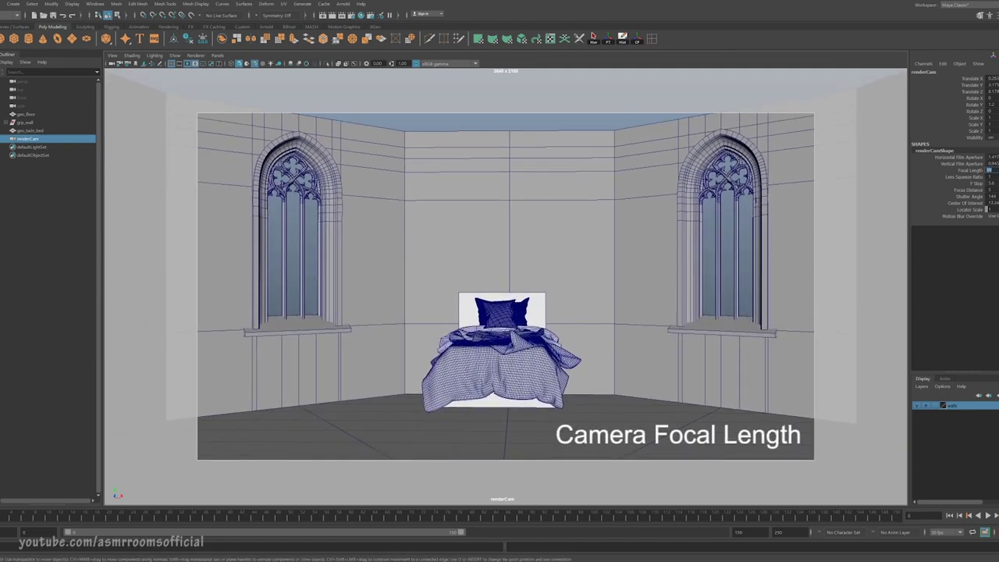
# Try renderCam focal lengths of 25 and 50, reframing the bed and windows after each change.
pyautogui.press('Return')
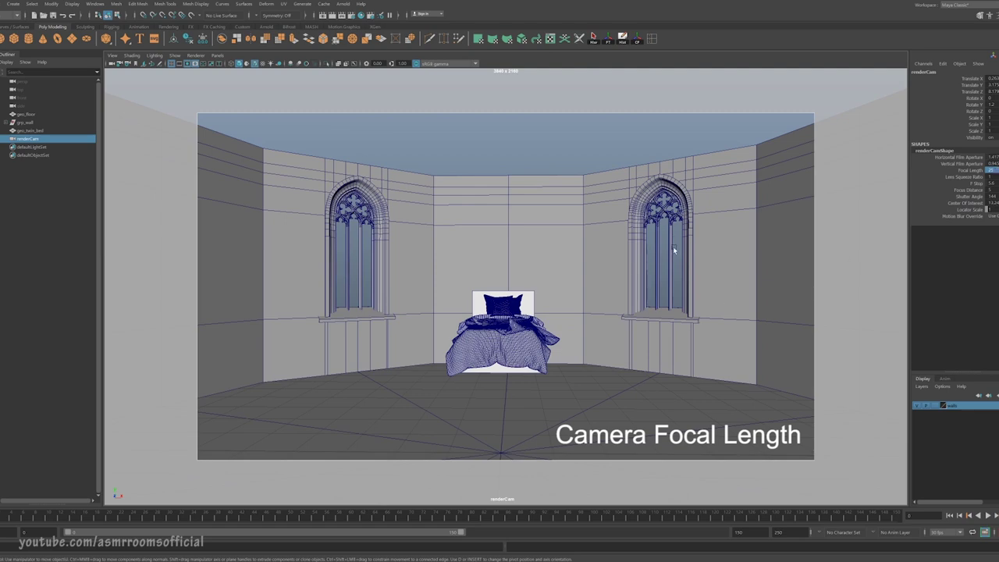
pyautogui.moveTo(673, 237); pyautogui.dragTo(734, 293, button='middle')
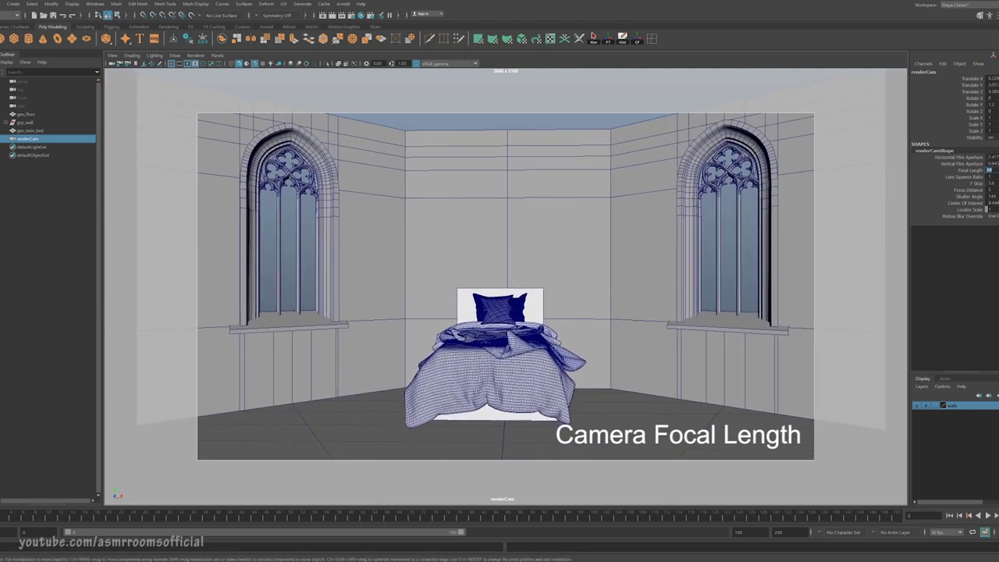
pyautogui.write('50')
pyautogui.press('Return')
pyautogui.moveTo(665, 305); pyautogui.dragTo(477, 180, button='middle')
pyautogui.keyDown('alt'); pyautogui.moveTo(482, 252); pyautogui.dragTo(488, 253); pyautogui.keyUp('alt')
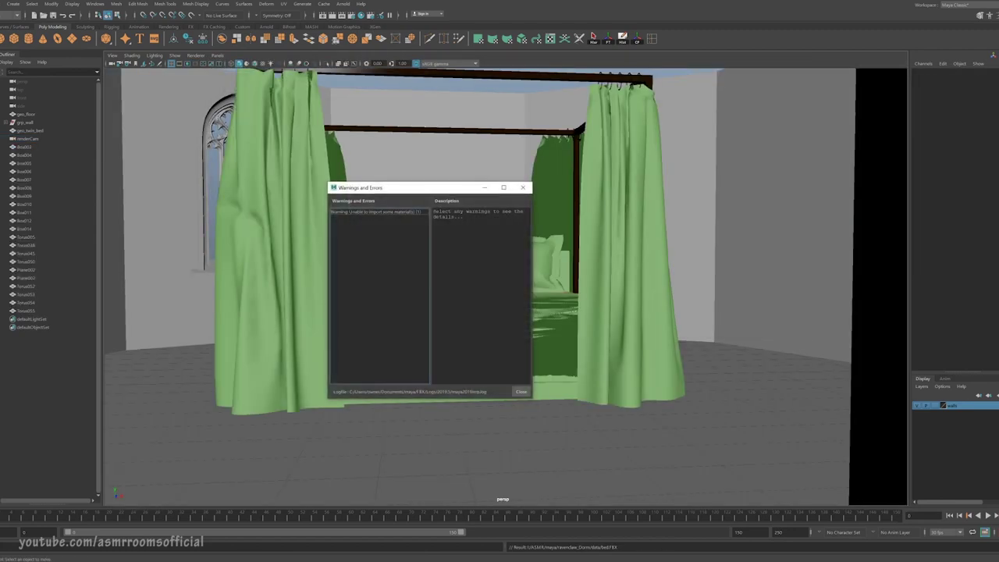
# Dismiss the import warnings and group all the imported four-poster bed parts as grp_4Poster.
pyautogui.click(523, 188)
pyautogui.click(42, 146)
pyautogui.keyDown('shift'); pyautogui.click(32, 311); pyautogui.keyUp('shift')
pyautogui.hotkey('ctrl', 'g')
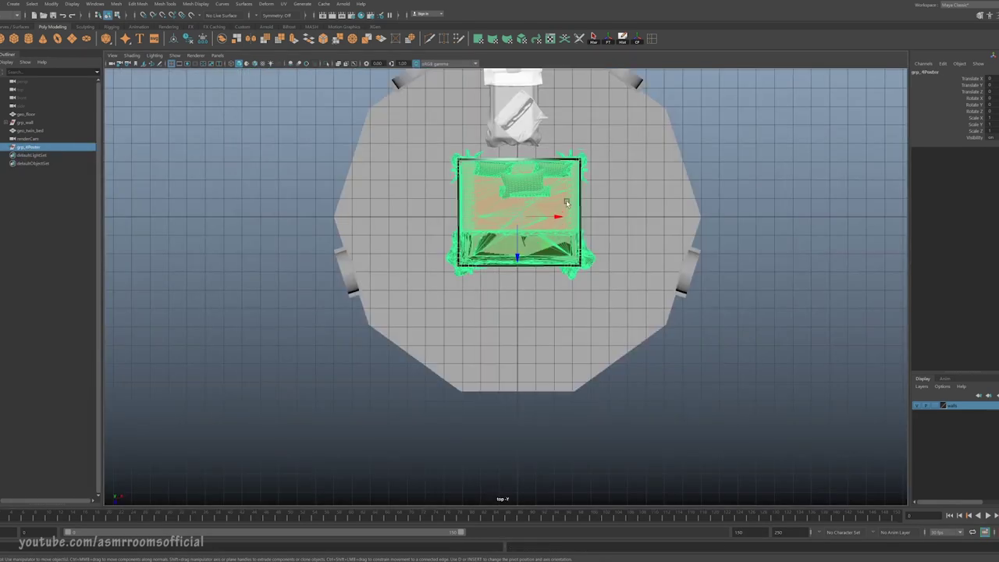
# Scale down the four-poster group and move it over the twin bed, undoing the last small nudge.
pyautogui.scroll(4, 457, 388)
pyautogui.press('r')
pyautogui.moveTo(465, 360); pyautogui.dragTo(458, 182)
pyautogui.press('w')
pyautogui.press('w')
pyautogui.scroll(8, 458, 183)
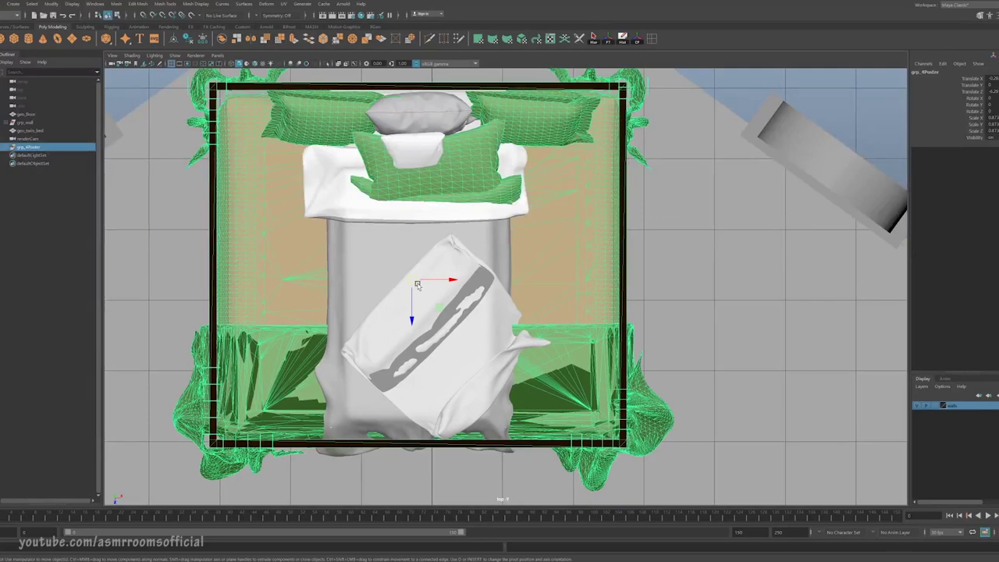
pyautogui.moveTo(412, 281)
pyautogui.mouseDown()
pyautogui.moveTo(404, 277)
pyautogui.moveTo(417, 281)
pyautogui.mouseUp()
pyautogui.hotkey('ctrl', 'z')
# Raise the four-poster group vertically around the twin bed and check the fit in perspective.
pyautogui.press('space')
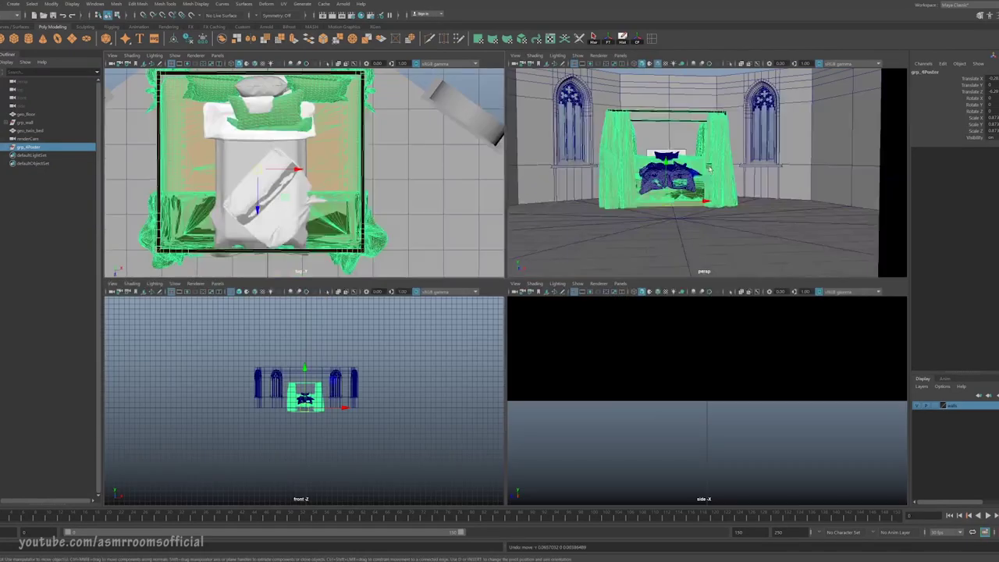
pyautogui.press('space')
pyautogui.scroll(3, 492, 253)
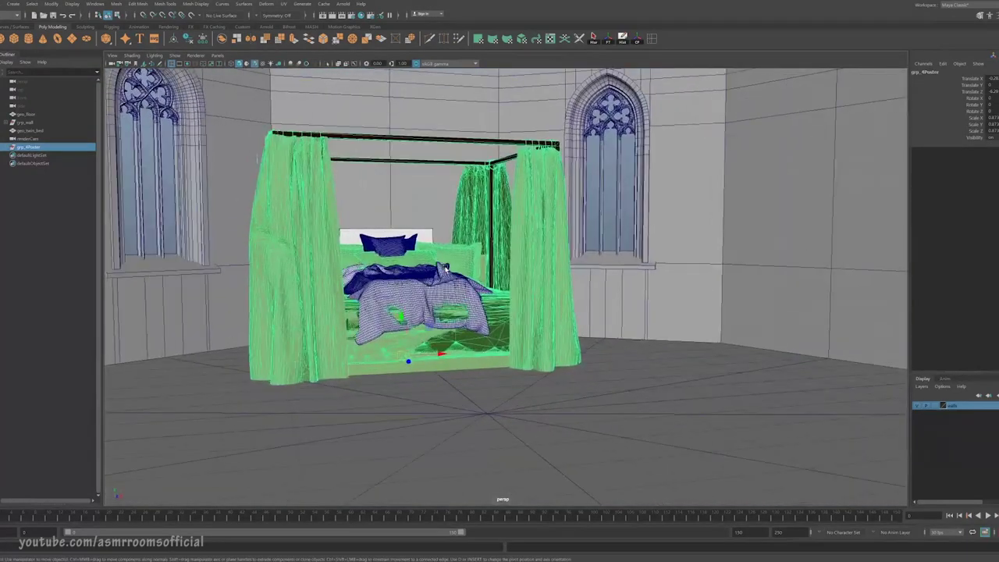
pyautogui.keyDown('alt'); pyautogui.moveTo(493, 254); pyautogui.dragTo(466, 313); pyautogui.keyUp('alt')
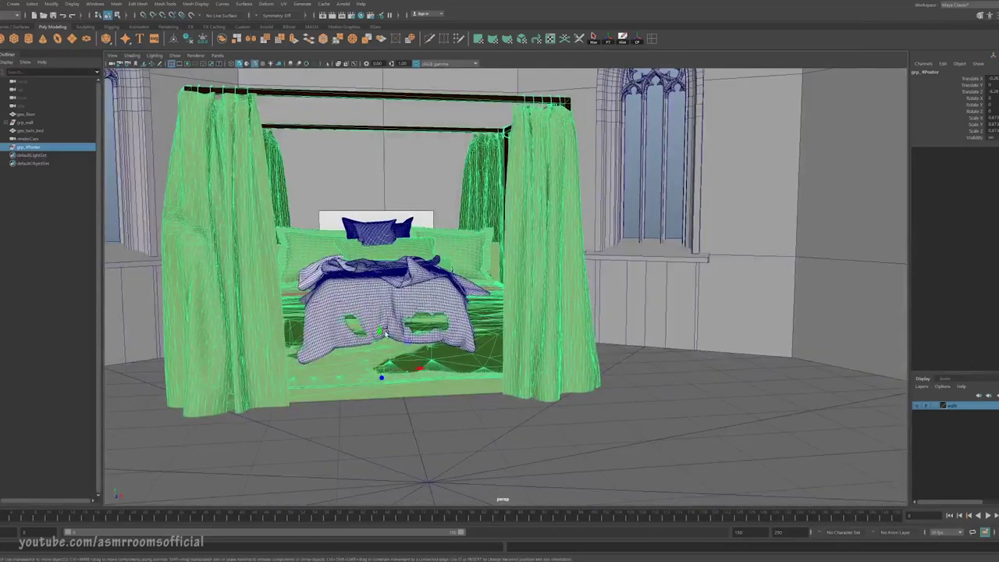
pyautogui.moveTo(380, 331); pyautogui.dragTo(383, 296)
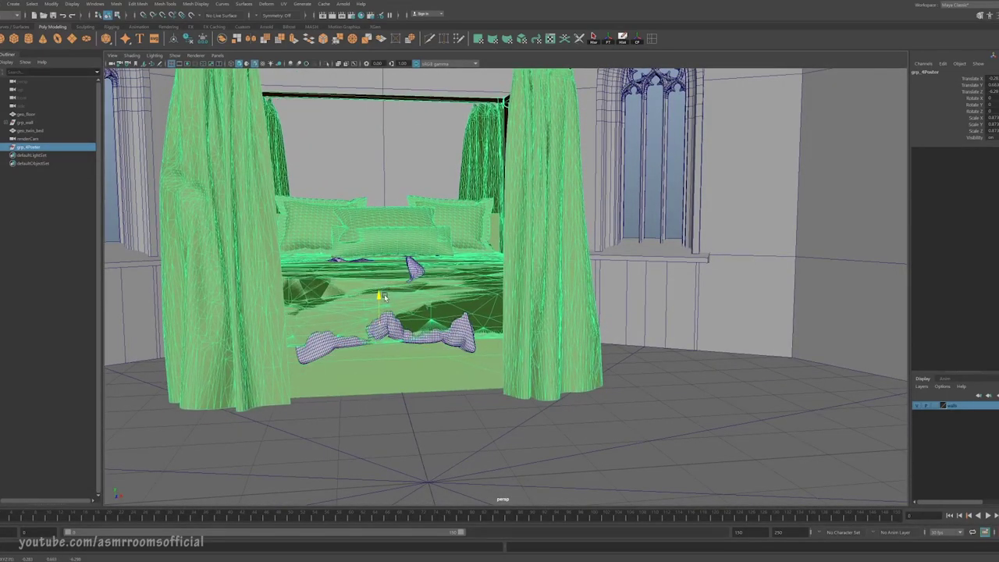
pyautogui.keyDown('alt'); pyautogui.moveTo(384, 295); pyautogui.dragTo(367, 281, button='right'); pyautogui.keyUp('alt')
pyautogui.keyDown('alt'); pyautogui.moveTo(367, 281); pyautogui.dragTo(312, 281); pyautogui.keyUp('alt')
pyautogui.keyDown('alt'); pyautogui.moveTo(312, 281); pyautogui.dragTo(297, 270, button='right'); pyautogui.keyUp('alt')
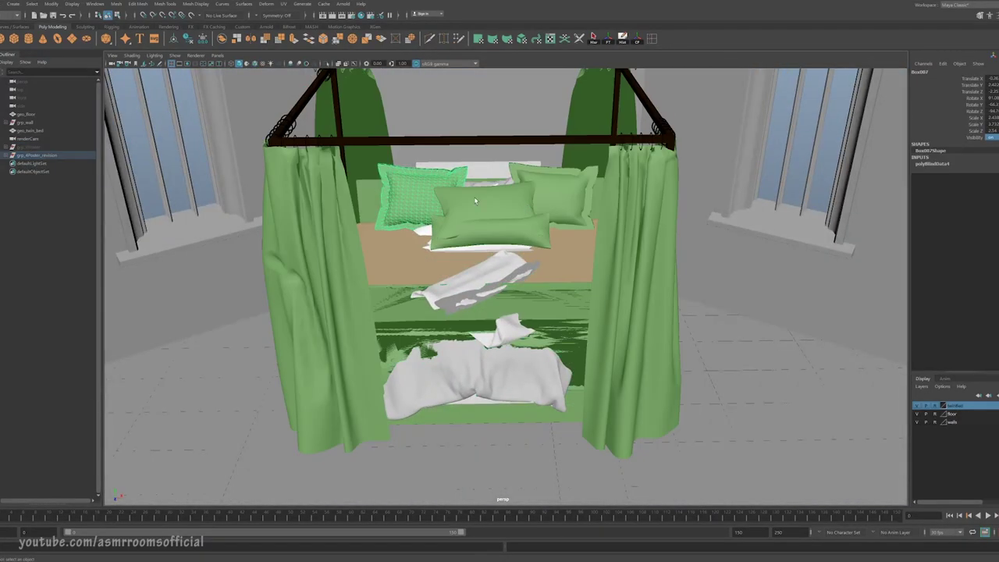
# Hide the four-poster bed's green pillows.
pyautogui.click(421, 195)
pyautogui.keyDown('shift'); pyautogui.click(488, 214); pyautogui.keyUp('shift')
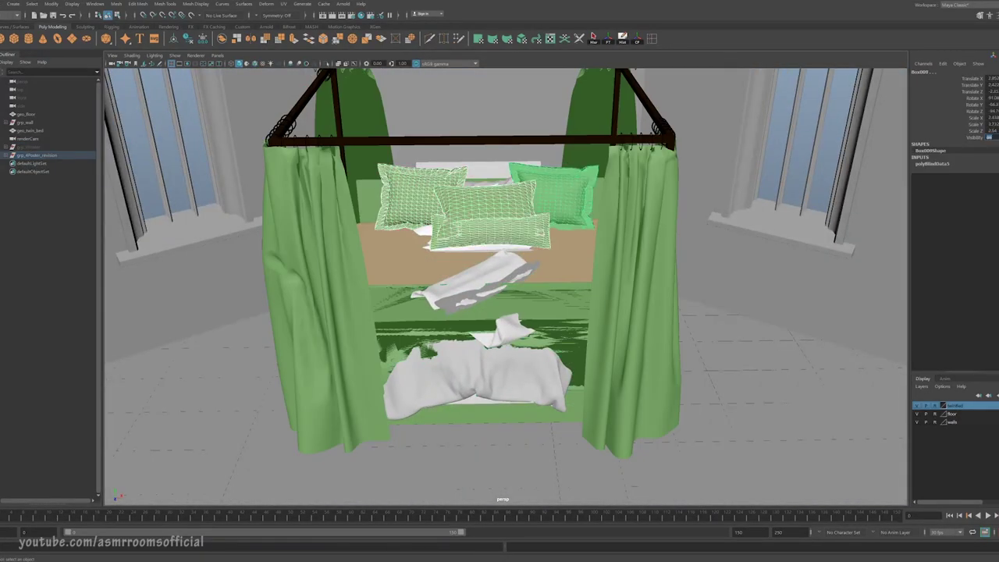
pyautogui.hotkey('ctrl', 'h')
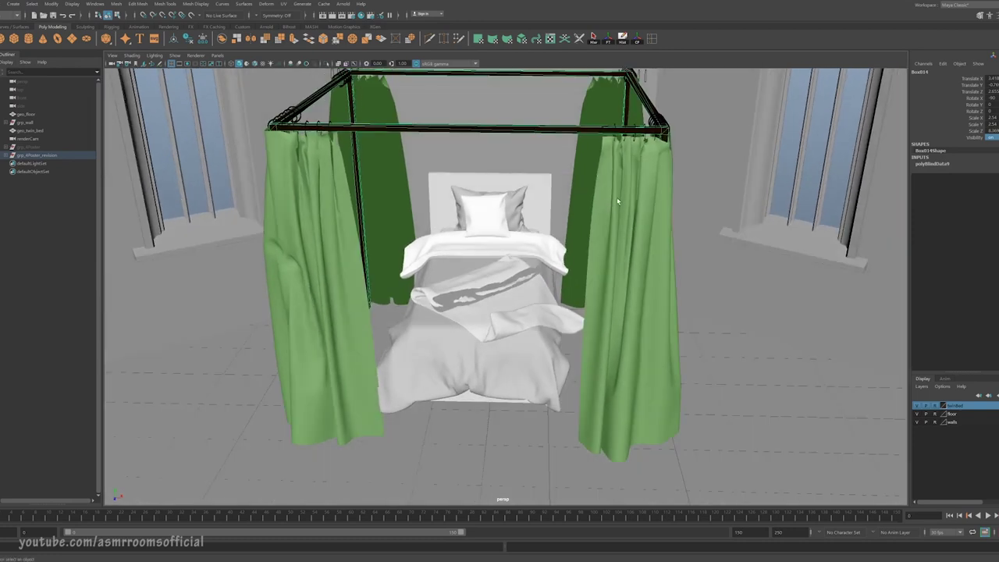
# Move the side vertices of the wooden canopy frame inward so the frame fits closely around the twin bed.
pyautogui.keyDown('alt'); pyautogui.moveTo(617, 199); pyautogui.dragTo(615, 231, button='middle'); pyautogui.keyUp('alt')
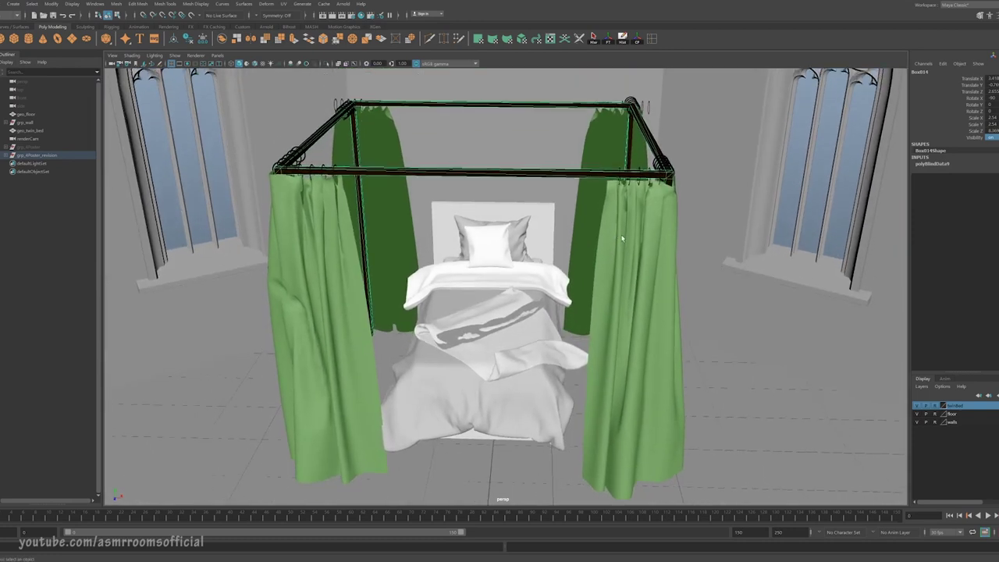
pyautogui.rightClick(509, 100)
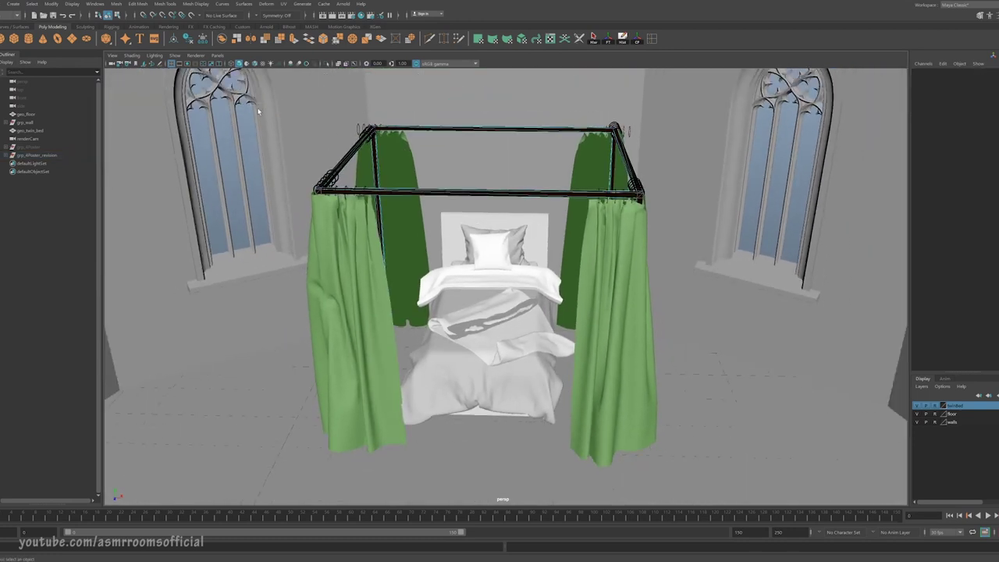
pyautogui.moveTo(439, 524); pyautogui.dragTo(438, 521)
pyautogui.press('w')
pyautogui.moveTo(398, 276); pyautogui.dragTo(467, 293)
pyautogui.moveTo(576, 92); pyautogui.dragTo(609, 278)
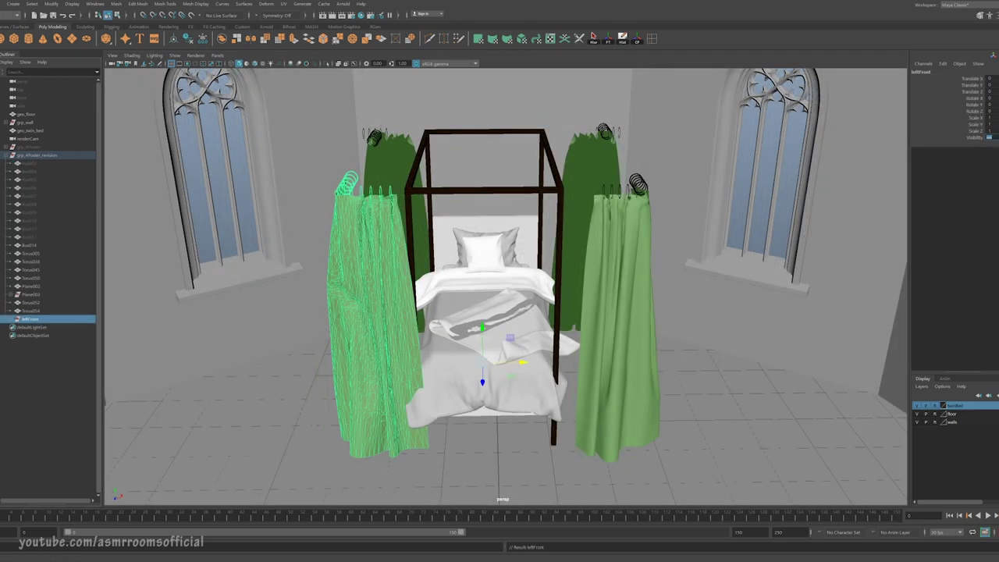
# Hide the leftFront curtain group and select the left back curtain.
pyautogui.hotkey('ctrl', 'h')
pyautogui.keyDown('alt'); pyautogui.moveTo(589, 303); pyautogui.dragTo(541, 280); pyautogui.keyUp('alt')
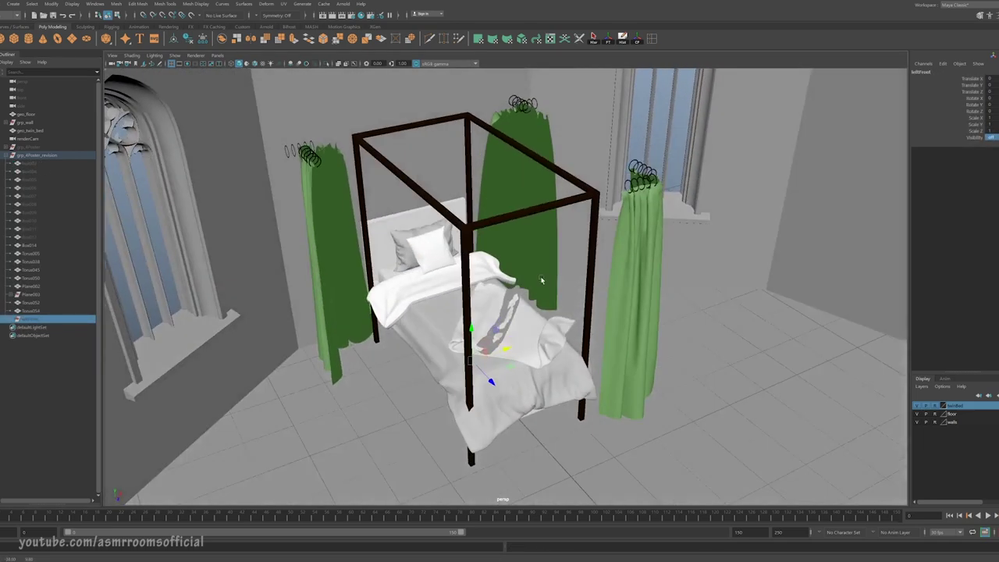
pyautogui.keyDown('alt'); pyautogui.moveTo(428, 207); pyautogui.dragTo(341, 154); pyautogui.keyUp('alt')
pyautogui.click(333, 104)
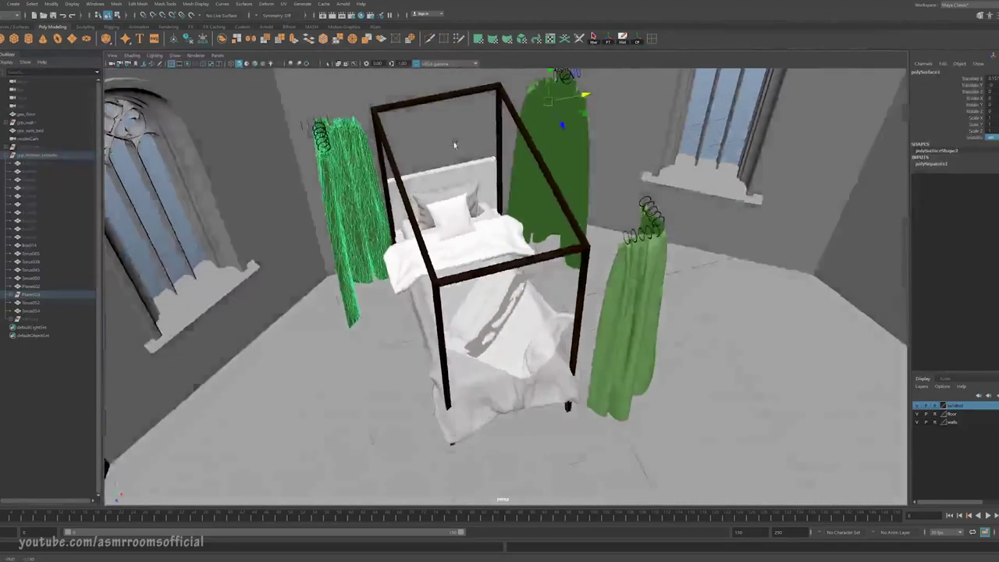
# Try spreading and shifting the back curtain's rings along the rod, undoing both changes.
pyautogui.keyDown('alt'); pyautogui.moveTo(454, 144); pyautogui.dragTo(442, 126); pyautogui.keyUp('alt')
pyautogui.click(375, 153)
pyautogui.press('f')
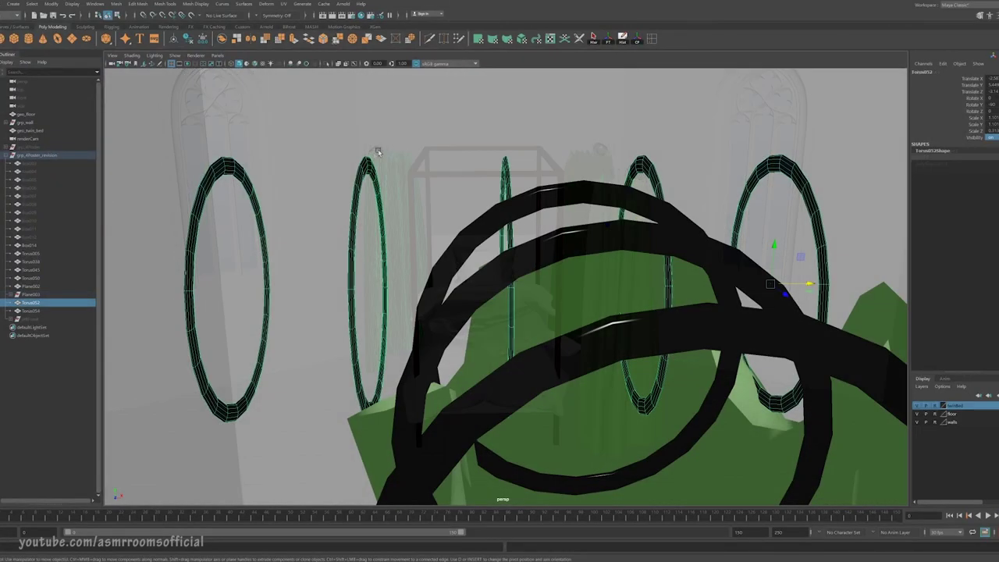
pyautogui.scroll(-6, 528, 290)
pyautogui.keyDown('alt'); pyautogui.moveTo(666, 301); pyautogui.dragTo(492, 280, button='middle'); pyautogui.keyUp('alt')
pyautogui.keyDown('alt'); pyautogui.moveTo(493, 280); pyautogui.dragTo(650, 279); pyautogui.keyUp('alt')
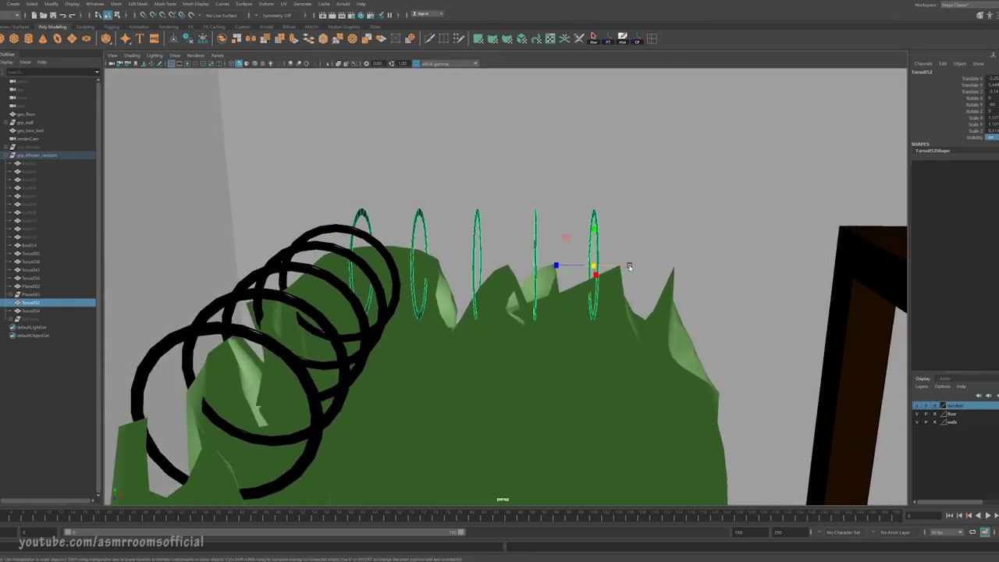
pyautogui.moveTo(554, 267); pyautogui.dragTo(541, 266)
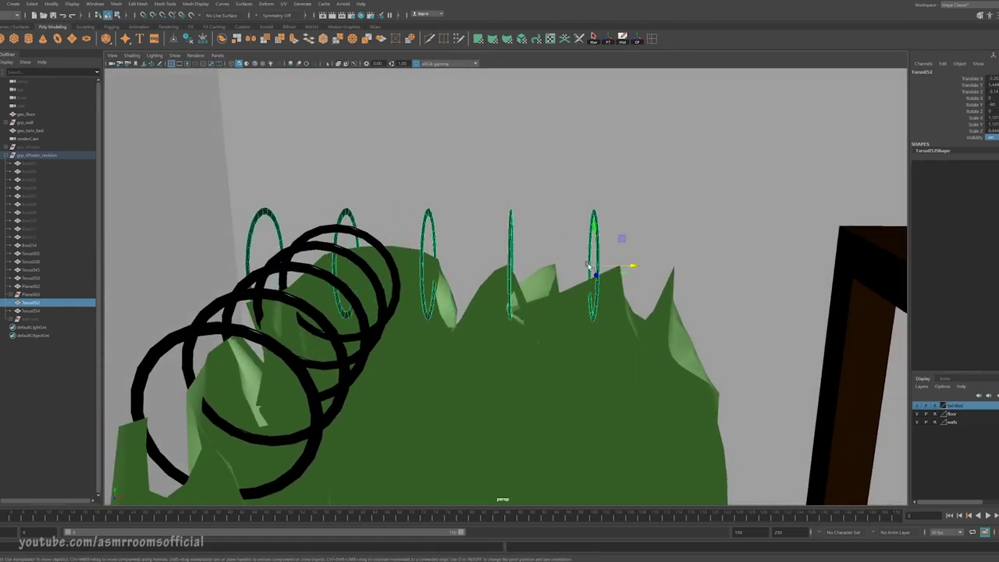
pyautogui.moveTo(630, 267)
pyautogui.mouseDown()
pyautogui.moveTo(676, 268)
pyautogui.moveTo(636, 266)
pyautogui.mouseUp()
pyautogui.hotkey('ctrl', 'z')
pyautogui.hotkey('ctrl', 'z')
# Group the left back curtain with its two sets of rings as leftBack.
pyautogui.scroll(-3, 653, 308)
pyautogui.keyDown('alt'); pyautogui.moveTo(652, 305); pyautogui.dragTo(497, 257); pyautogui.keyUp('alt')
pyautogui.click(520, 368)
pyautogui.click(28, 295)
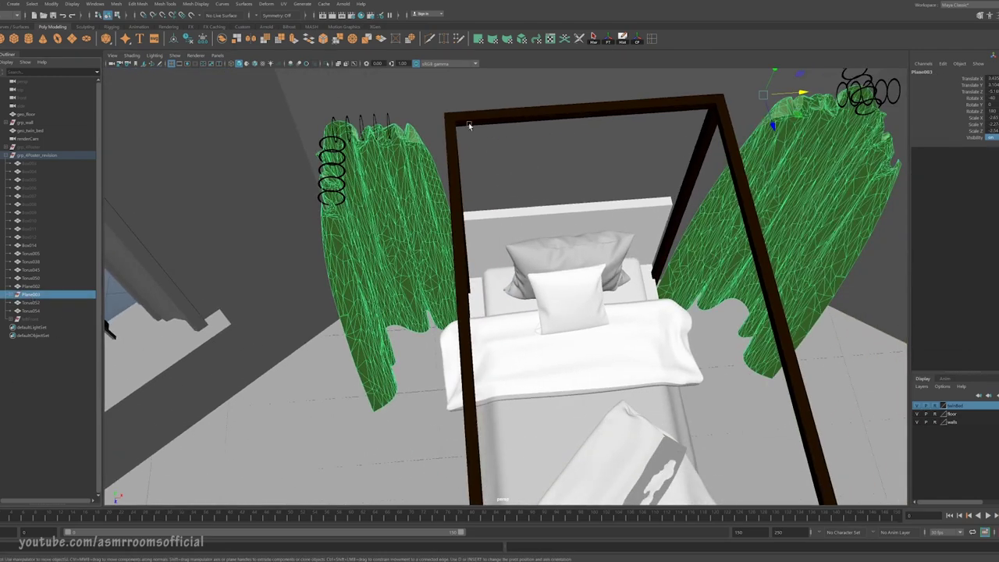
pyautogui.moveTo(273, 103); pyautogui.dragTo(408, 267)
pyautogui.scroll(-2, 503, 225)
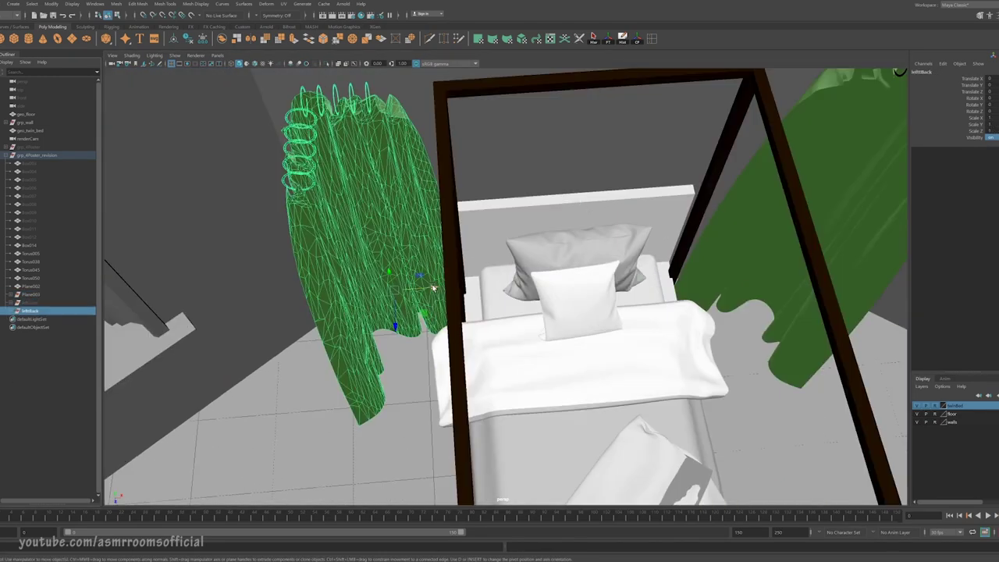
# Move the leftBack and rightBack curtain groups inward to the back corners of the canopy frame.
pyautogui.moveTo(432, 288); pyautogui.dragTo(535, 278)
pyautogui.keyDown('alt'); pyautogui.moveTo(617, 414); pyautogui.dragTo(567, 351); pyautogui.keyUp('alt')
pyautogui.keyDown('alt'); pyautogui.moveTo(532, 455); pyautogui.dragTo(509, 464); pyautogui.keyUp('alt')
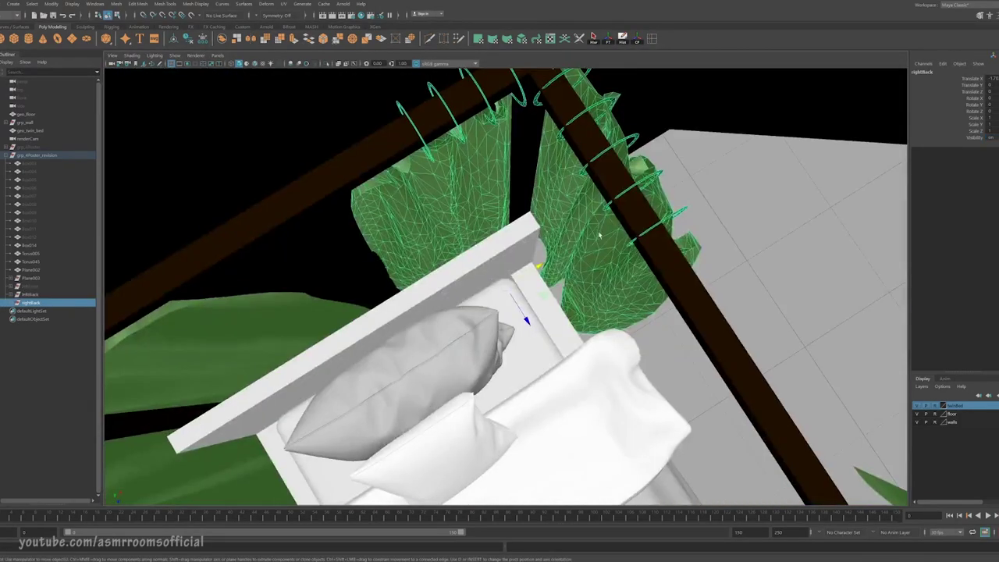
pyautogui.scroll(-3, 578, 221)
pyautogui.moveTo(546, 264); pyautogui.dragTo(714, 251)
# Group the right front curtain with its rings as rightFront and move it in to the frame's front corner.
pyautogui.click(622, 240)
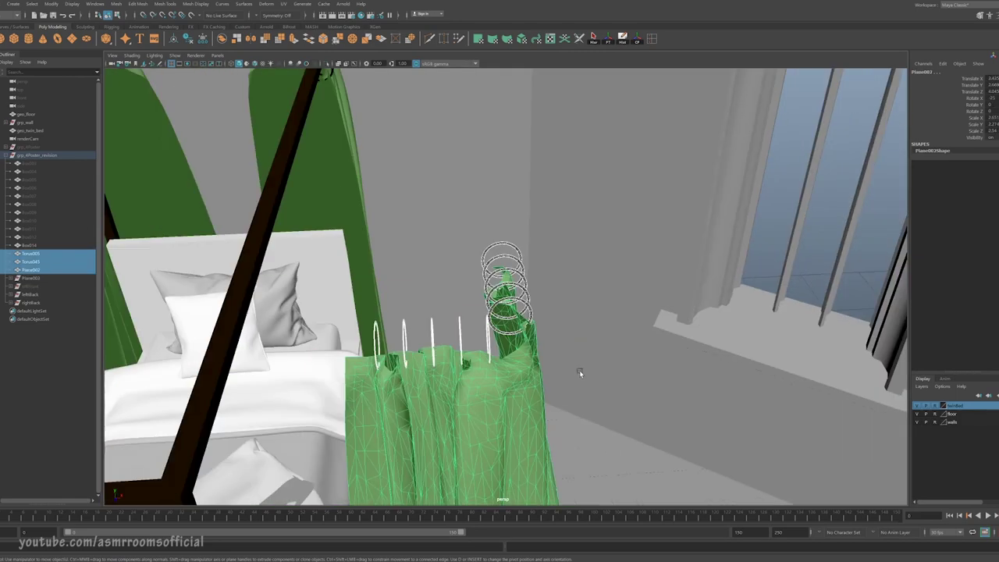
pyautogui.keyDown('alt'); pyautogui.moveTo(580, 370); pyautogui.dragTo(594, 343); pyautogui.keyUp('alt')
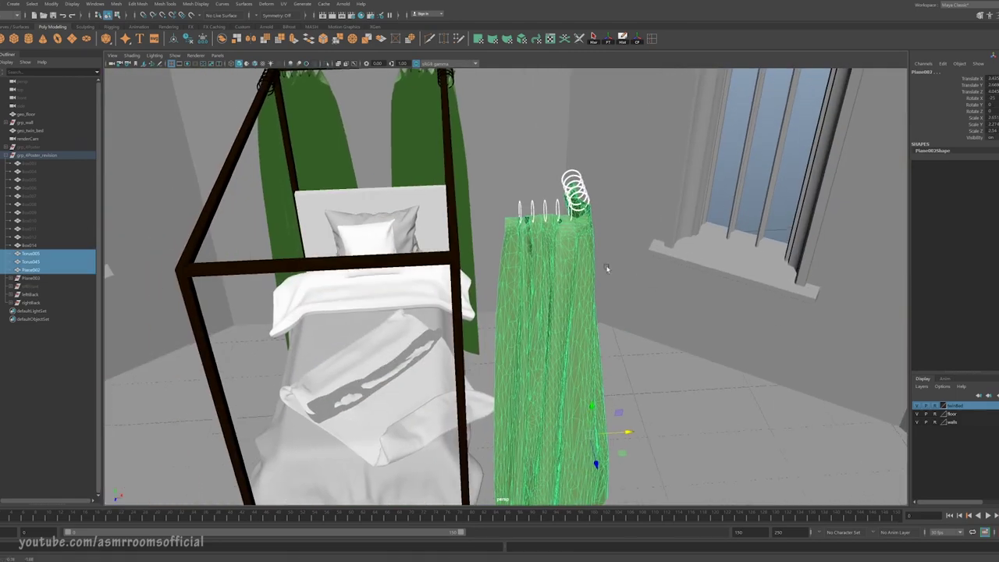
pyautogui.click(31, 285)
pyautogui.keyDown('alt'); pyautogui.moveTo(539, 320); pyautogui.dragTo(568, 332); pyautogui.keyUp('alt')
# Examine the canopy frame and repositioned curtains in the four-view layout and from several perspective angles.
pyautogui.press('space')
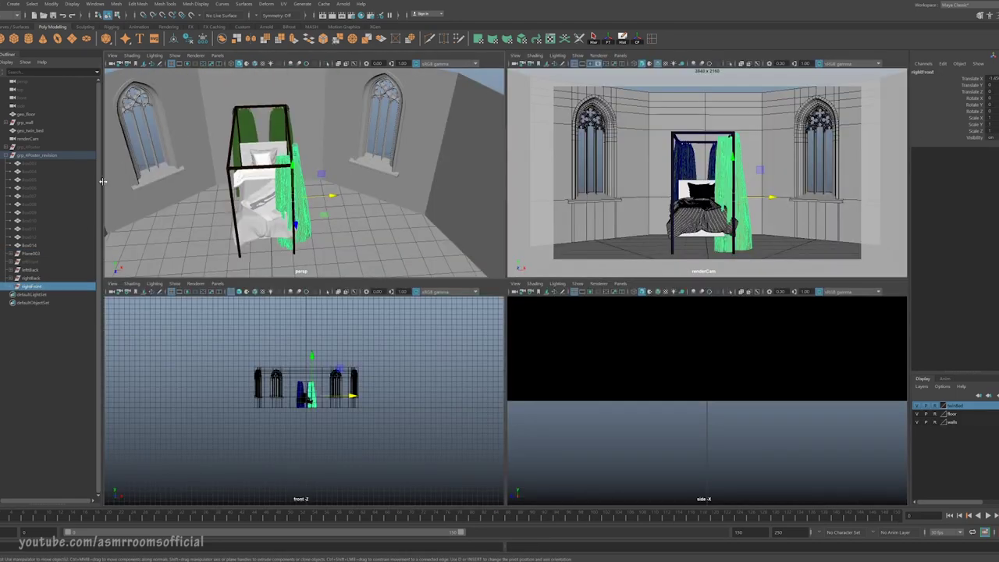
pyautogui.press('space')
pyautogui.scroll(3, 501, 213)
pyautogui.keyDown('alt'); pyautogui.moveTo(547, 319); pyautogui.dragTo(565, 150, button='middle'); pyautogui.keyUp('alt')
pyautogui.moveTo(567, 151); pyautogui.dragTo(550, 239)
pyautogui.press('space')
pyautogui.press('space')
pyautogui.keyDown('alt'); pyautogui.moveTo(719, 257); pyautogui.dragTo(780, 143); pyautogui.keyUp('alt')
pyautogui.keyDown('alt'); pyautogui.moveTo(616, 373); pyautogui.dragTo(591, 366); pyautogui.keyUp('alt')
# Select the right front and both back curtains, change their phong material's color to blue and adjust its ambient color.
pyautogui.click(557, 334)
pyautogui.keyDown('alt'); pyautogui.moveTo(557, 334); pyautogui.dragTo(691, 311, button='middle'); pyautogui.keyUp('alt')
pyautogui.keyDown('alt'); pyautogui.moveTo(691, 311); pyautogui.dragTo(698, 325); pyautogui.keyUp('alt')
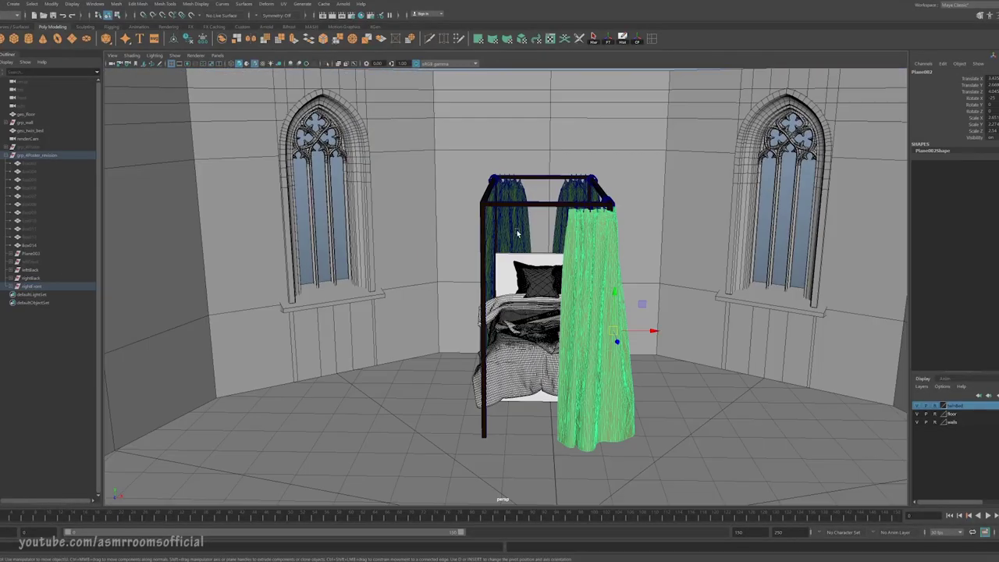
pyautogui.keyDown('shift'); pyautogui.click(517, 233); pyautogui.keyUp('shift')
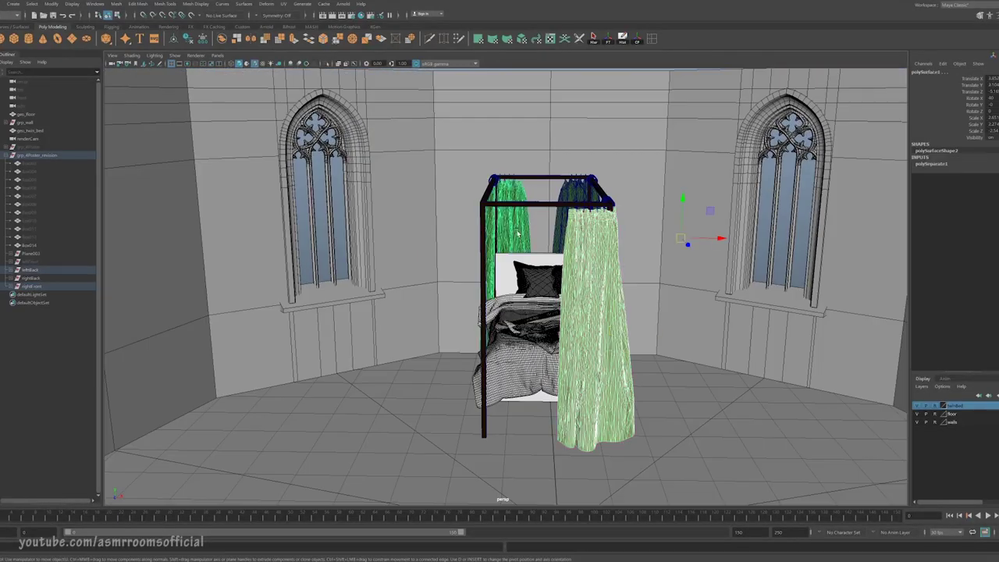
pyautogui.keyDown('shift'); pyautogui.click(557, 226); pyautogui.keyUp('shift')
pyautogui.rightClick(600, 227)
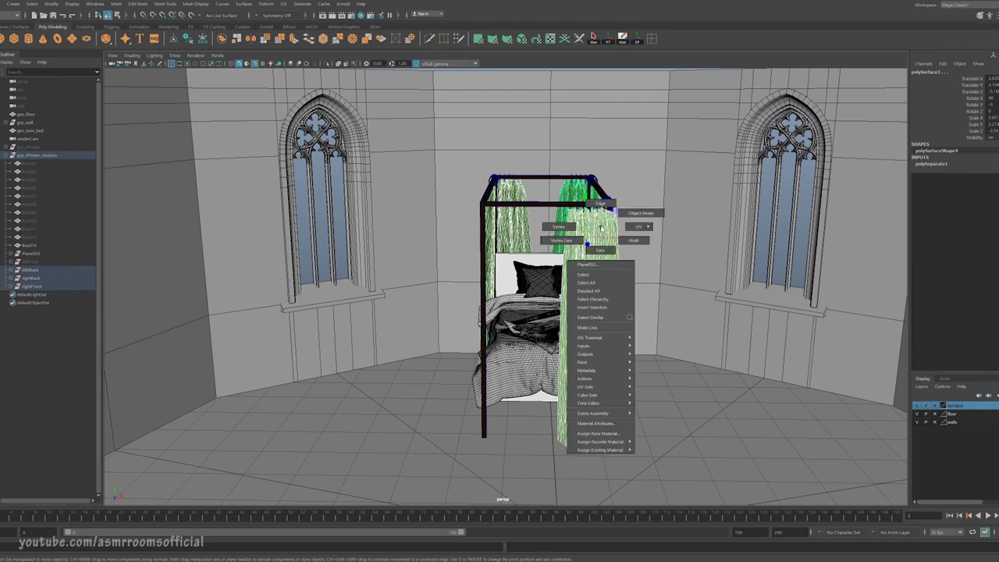
pyautogui.click(990, 14)
pyautogui.click(987, 69)
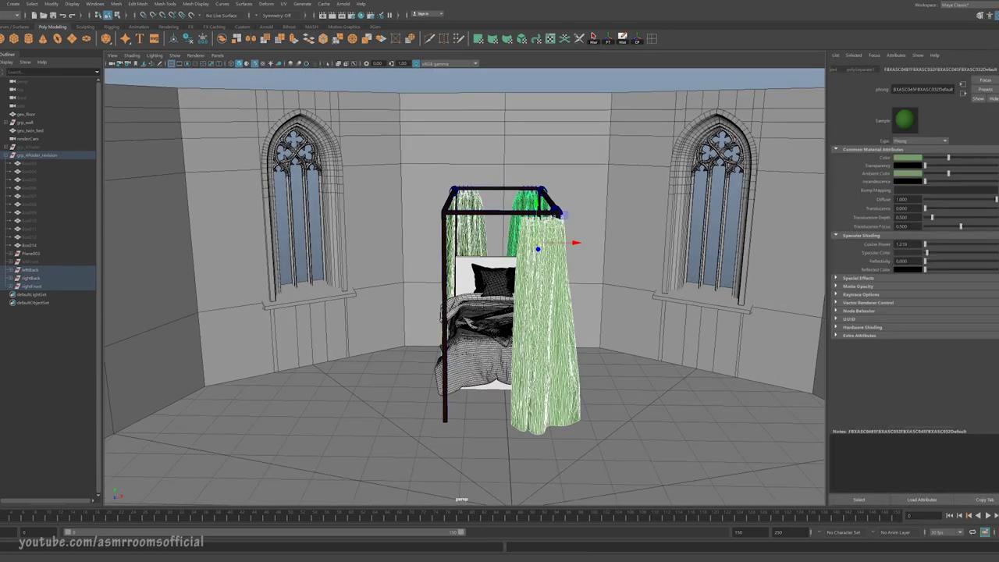
pyautogui.click(904, 159)
pyautogui.moveTo(971, 183); pyautogui.dragTo(985, 179)
pyautogui.click(916, 174)
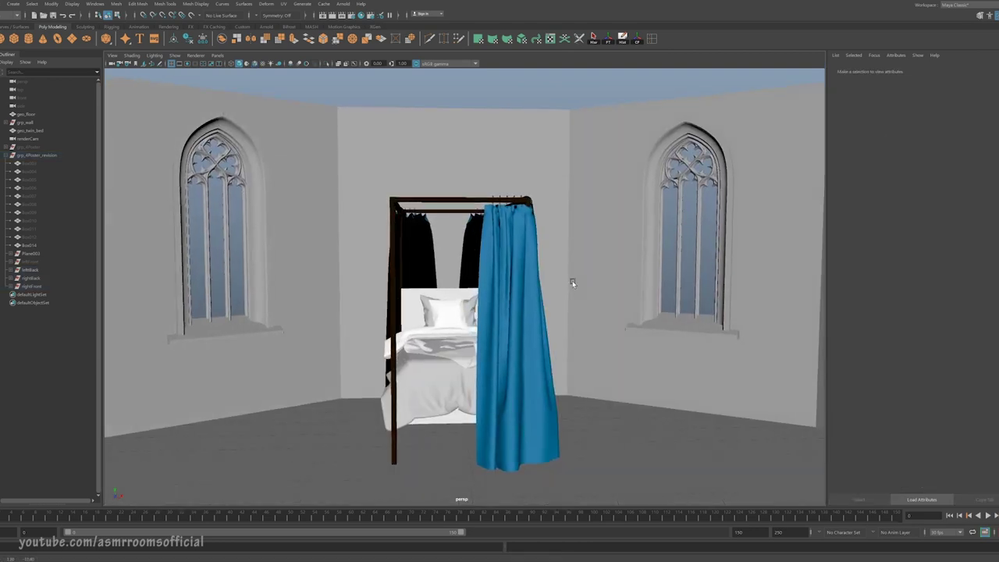
pyautogui.keyDown('alt'); pyautogui.moveTo(573, 280); pyautogui.dragTo(590, 292); pyautogui.keyUp('alt')
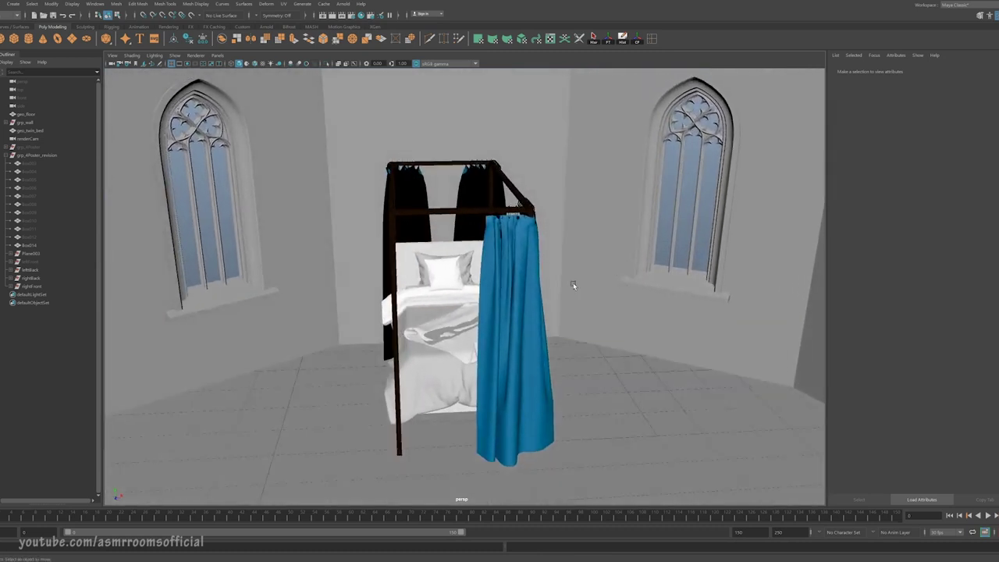
# Create a directional light and place it at the gothic window on the left side of the bed.
pyautogui.click(13, 4)
pyautogui.moveTo(80, 52)
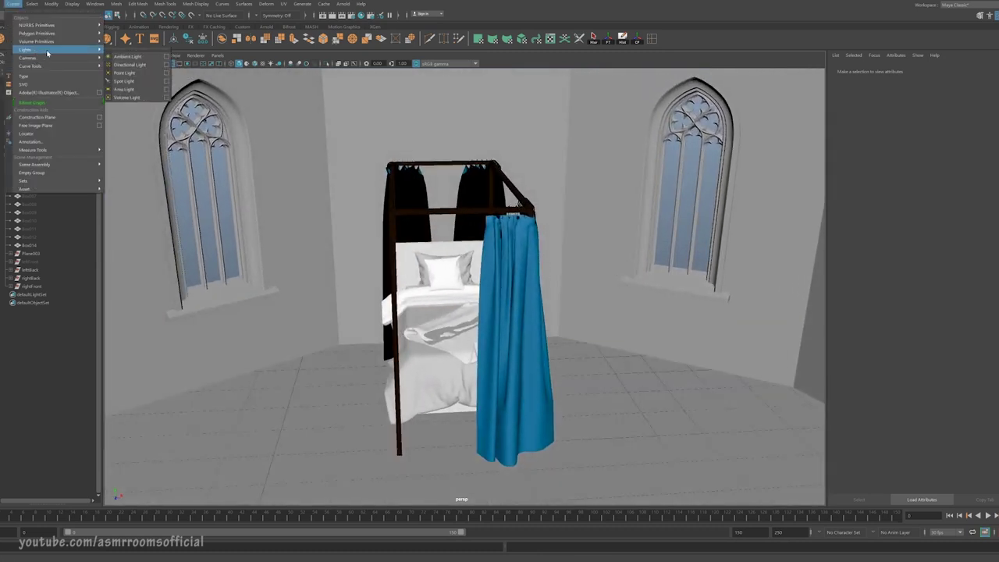
pyautogui.click(145, 67)
pyautogui.scroll(-5, 451, 315)
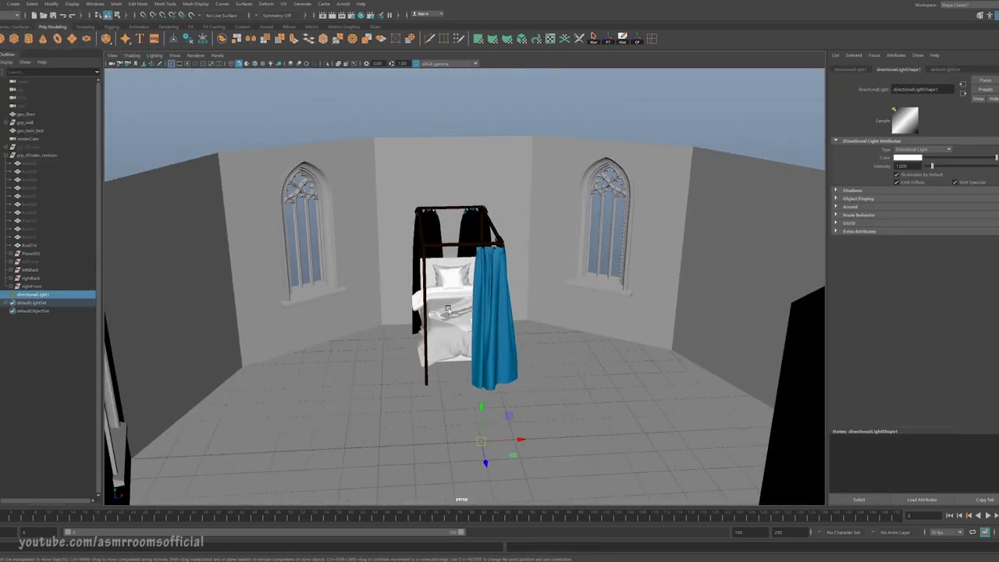
pyautogui.press('w')
pyautogui.moveTo(483, 408)
pyautogui.mouseDown()
pyautogui.moveTo(485, 239)
pyautogui.moveTo(315, 312)
pyautogui.moveTo(340, 263)
pyautogui.moveTo(384, 245)
pyautogui.moveTo(287, 309)
pyautogui.mouseUp()
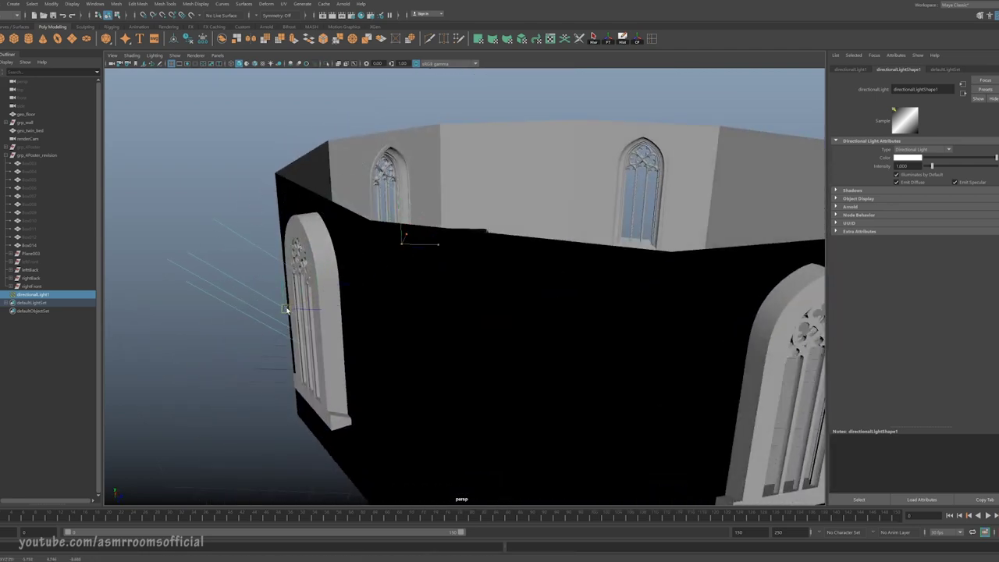
pyautogui.keyDown('alt'); pyautogui.moveTo(444, 296); pyautogui.dragTo(404, 291); pyautogui.keyUp('alt')
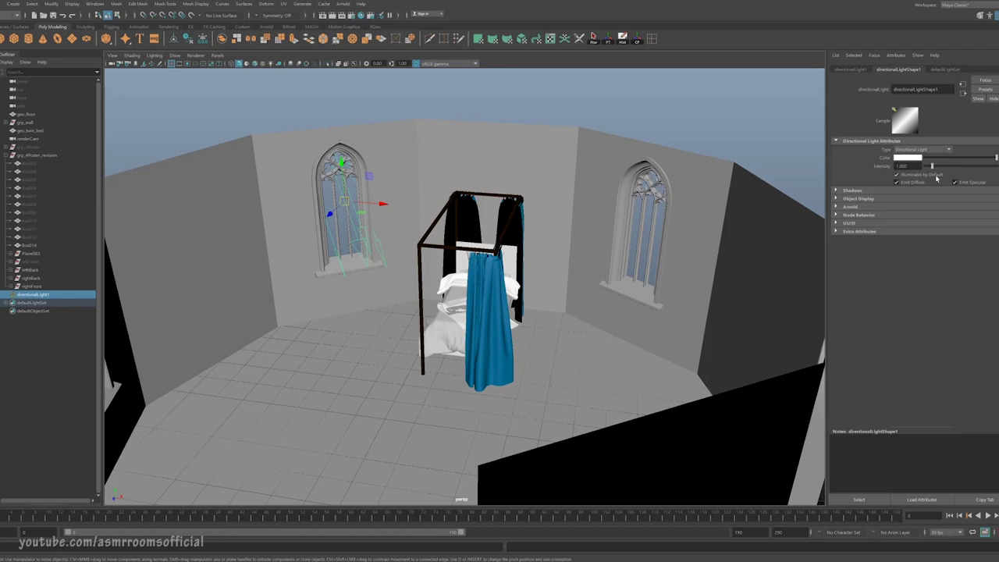
# Display the scene with all lights on and rotate the directional light.
pyautogui.press('7')
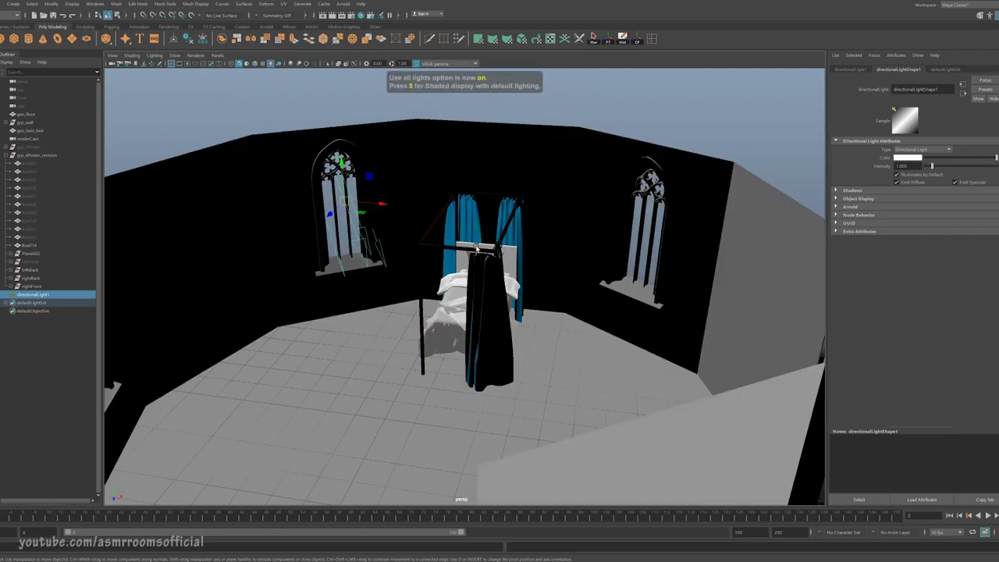
pyautogui.keyDown('alt'); pyautogui.moveTo(461, 273); pyautogui.dragTo(389, 249); pyautogui.keyUp('alt')
pyautogui.press('e')
pyautogui.moveTo(326, 219)
pyautogui.mouseDown()
pyautogui.moveTo(317, 213)
pyautogui.moveTo(334, 233)
pyautogui.moveTo(341, 222)
pyautogui.moveTo(346, 239)
pyautogui.moveTo(332, 232)
pyautogui.moveTo(346, 223)
pyautogui.moveTo(323, 253)
pyautogui.moveTo(276, 244)
pyautogui.moveTo(545, 250)
pyautogui.mouseUp()
# Duplicate the directional light and place the copy at the gothic window on the right side of the bed.
pyautogui.hotkey('ctrl', 'd')
pyautogui.press('w')
pyautogui.keyDown('alt'); pyautogui.moveTo(620, 262); pyautogui.dragTo(635, 274); pyautogui.keyUp('alt')
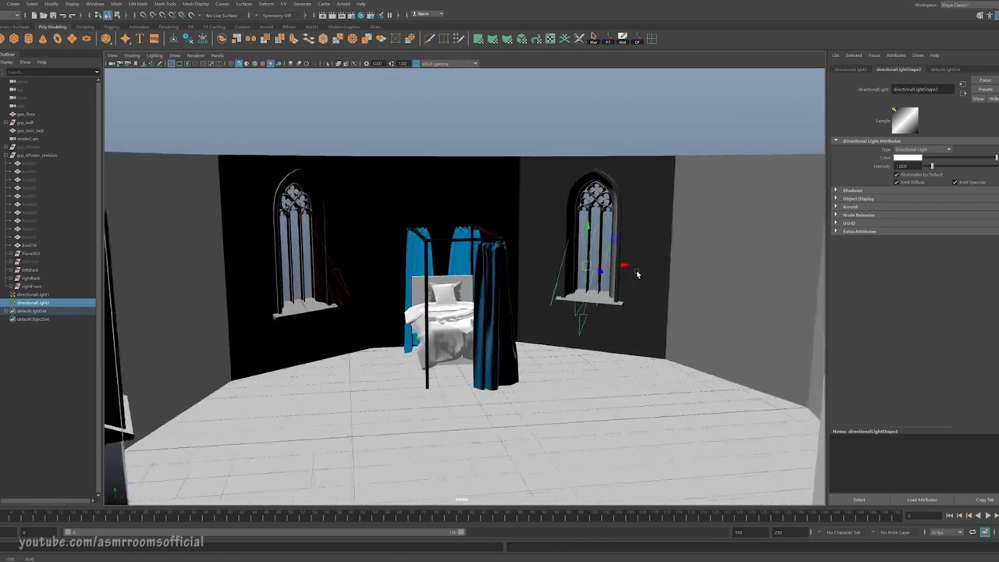
pyautogui.scroll(3, 635, 279)
pyautogui.press('e')
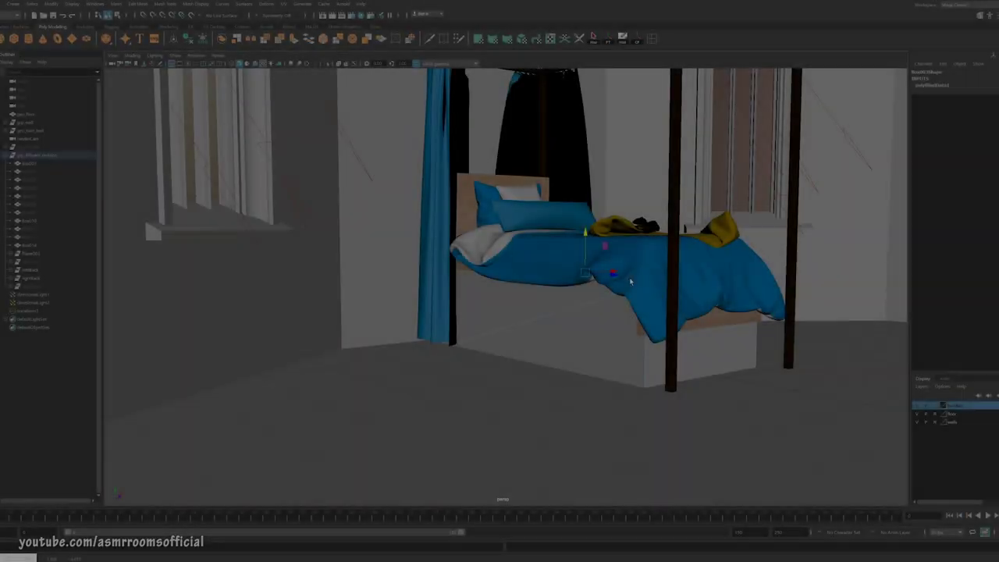
# Assign the wood material to the base of the four-poster bed.
pyautogui.keyDown('alt'); pyautogui.moveTo(630, 281); pyautogui.dragTo(557, 302); pyautogui.keyUp('alt')
pyautogui.moveTo(518, 299); pyautogui.dragTo(574, 555, button='right')
pyautogui.click(520, 321)
pyautogui.click(485, 379)
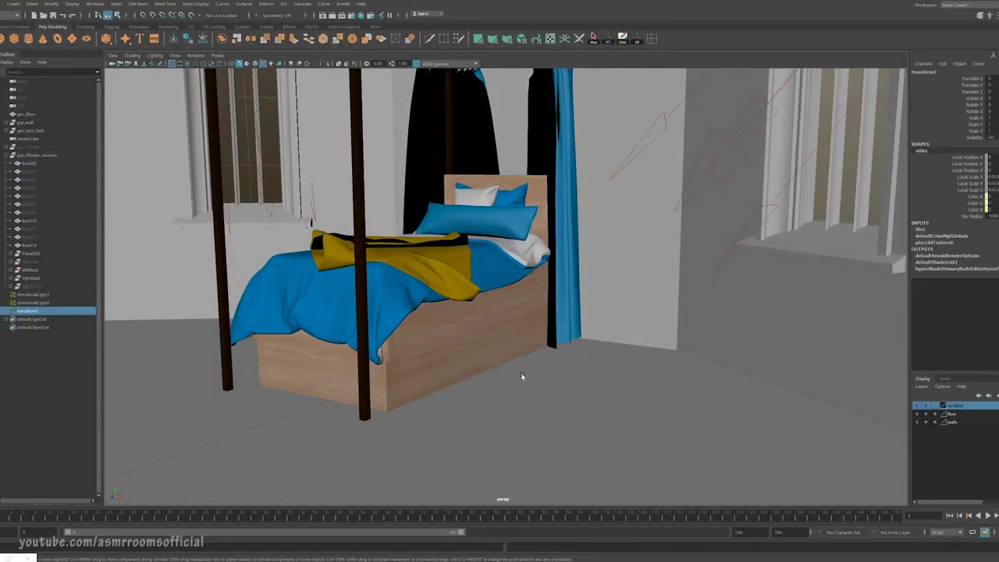
pyautogui.keyDown('alt'); pyautogui.moveTo(486, 379); pyautogui.dragTo(508, 401); pyautogui.keyUp('alt')
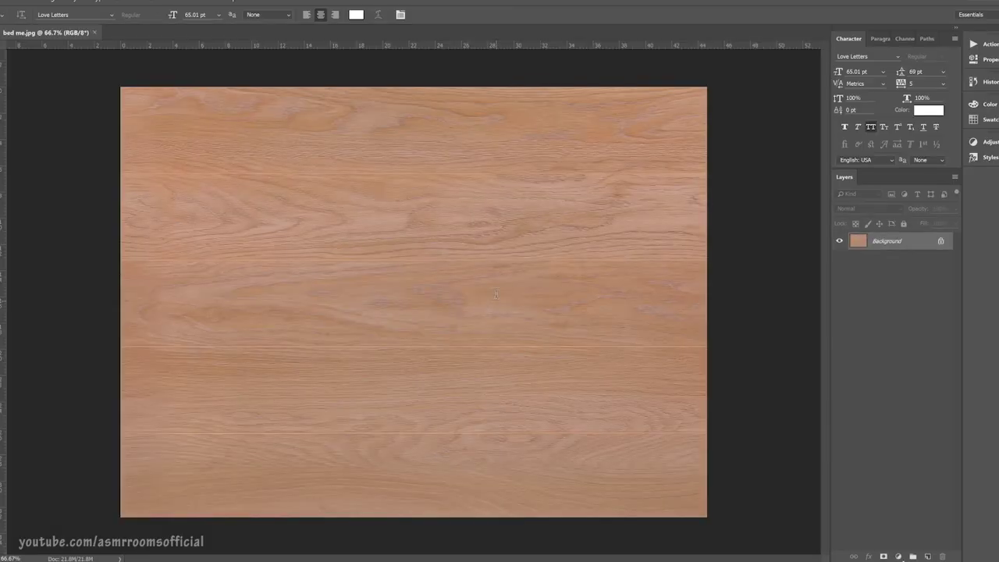
# In Photoshop, darken and enrich the bed me.jpg wood texture with Hue/Saturation at saturation +55 and lightness -52.
pyautogui.hotkey('ctrl', 'u')
pyautogui.moveTo(666, 256); pyautogui.dragTo(649, 258)
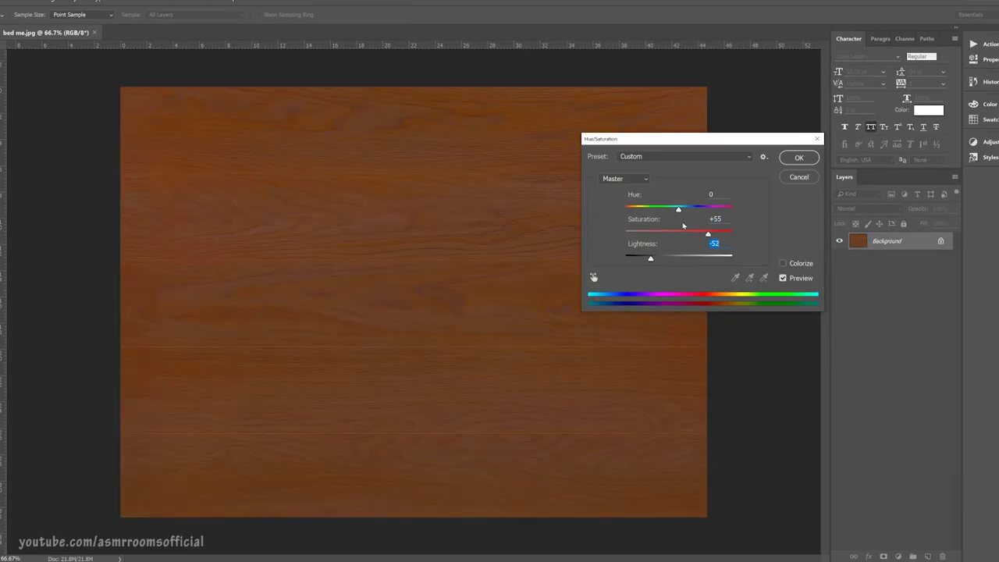
pyautogui.click(803, 160)
# Increase the wood texture's contrast with Levels by lowering the white input level and raising the black input level.
pyautogui.hotkey('ctrl', 'l')
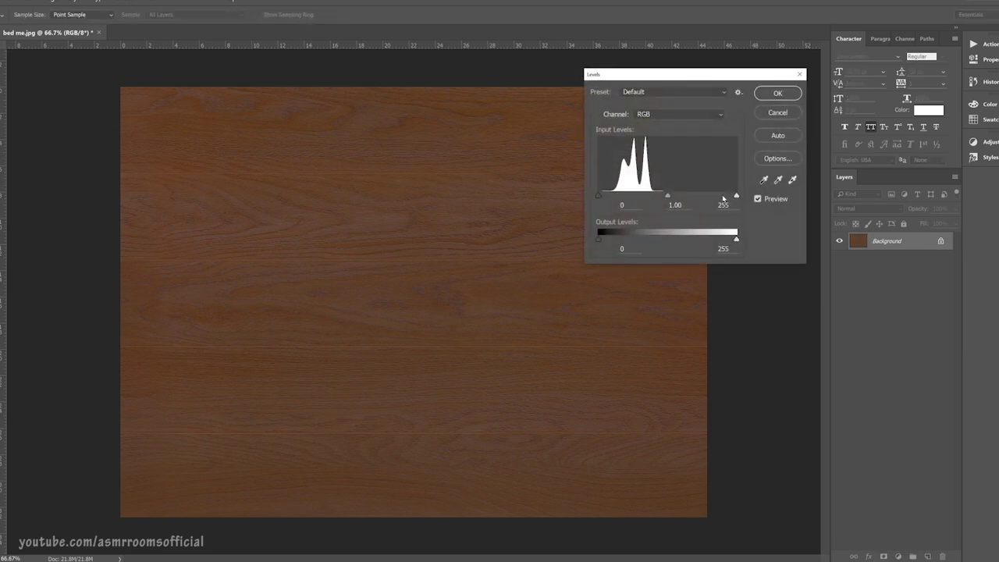
pyautogui.moveTo(736, 195); pyautogui.dragTo(702, 196)
pyautogui.moveTo(599, 196); pyautogui.dragTo(619, 198)
pyautogui.click(779, 94)
# Reduce the wood texture's saturation to -9 with Hue/Saturation and save the image as a JPEG.
pyautogui.hotkey('ctrl', 'u')
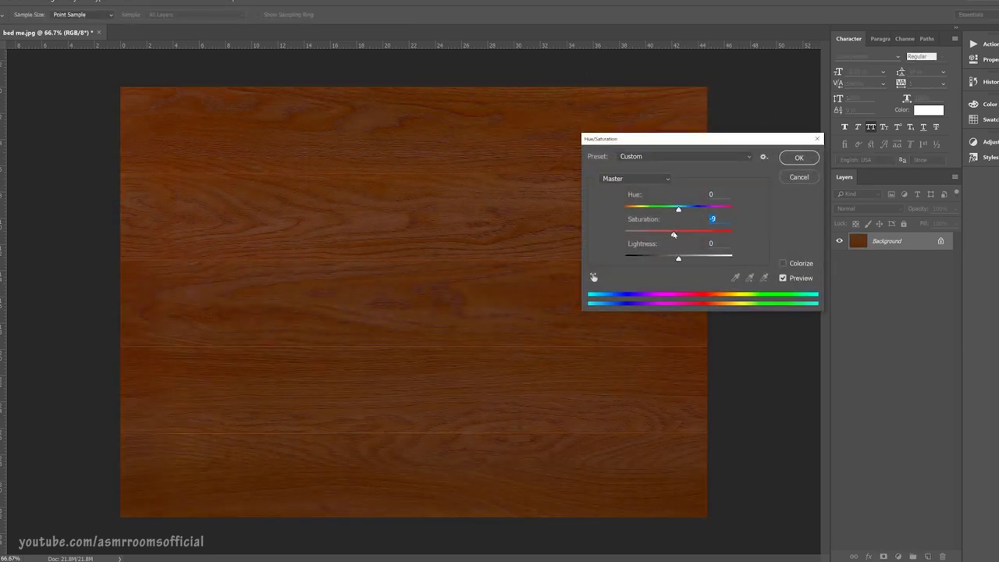
pyautogui.press('Return')
pyautogui.hotkey('ctrl', 'shift', 's')
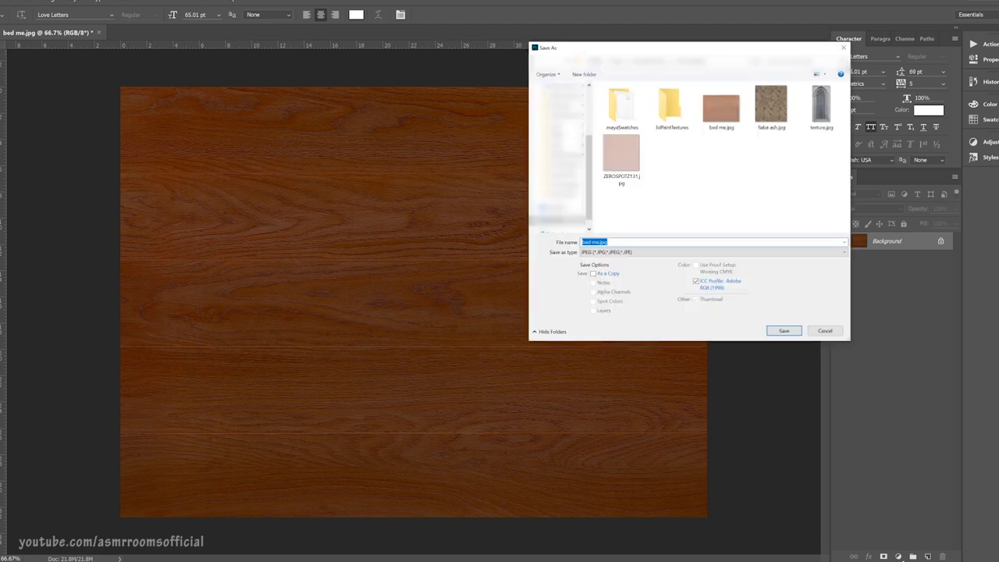
pyautogui.press('Return')
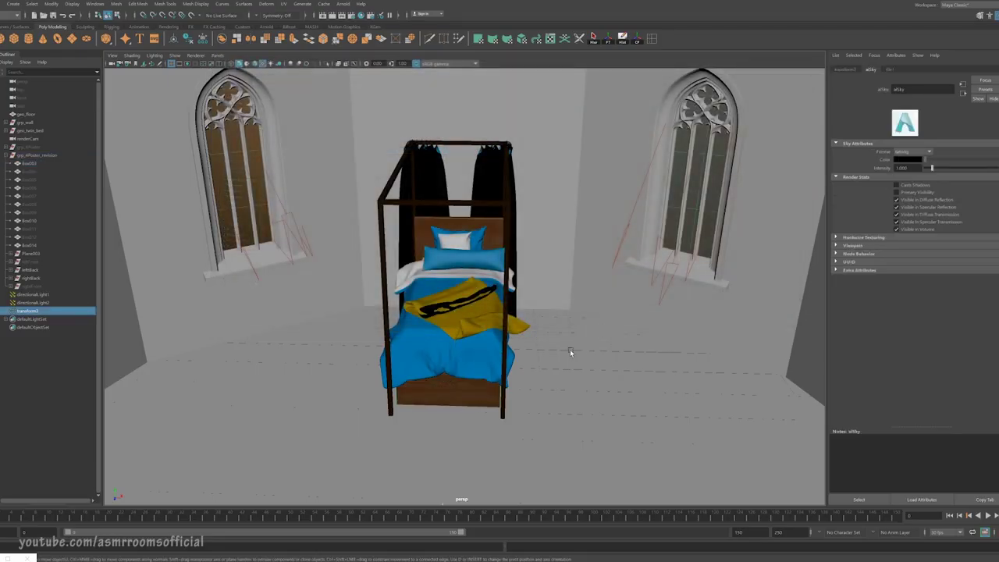
# In Maya, render a region spanning the whole camera image with Arnold and close the render window.
pyautogui.keyDown('alt'); pyautogui.moveTo(570, 350); pyautogui.dragTo(571, 344); pyautogui.keyUp('alt')
pyautogui.scroll(2, 567, 339)
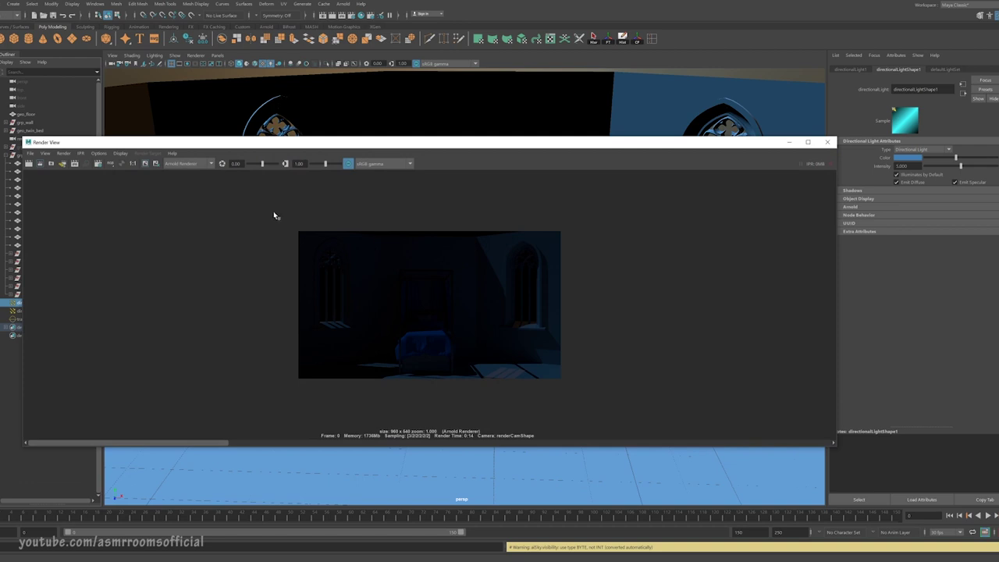
pyautogui.moveTo(273, 202); pyautogui.dragTo(615, 425)
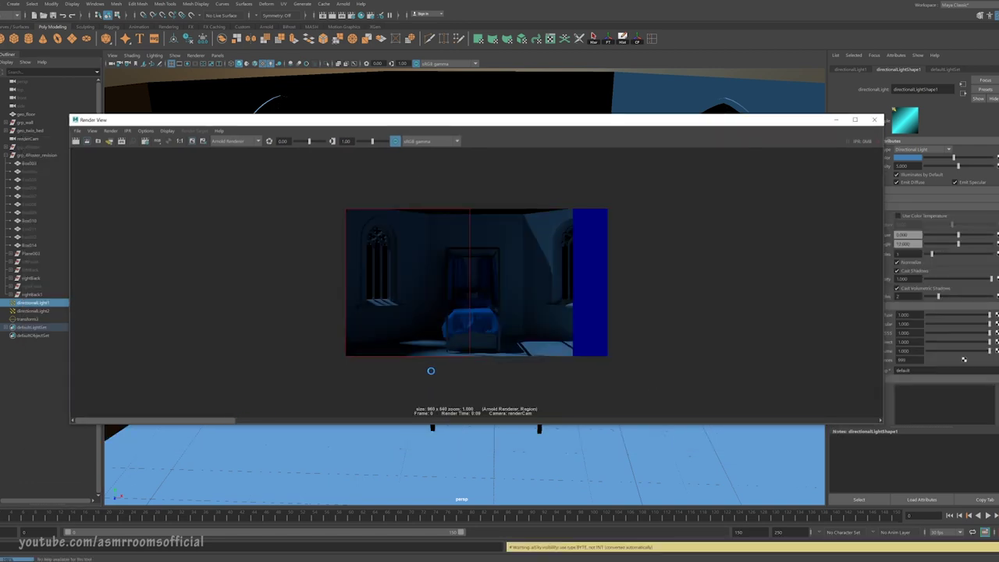
pyautogui.click(874, 120)
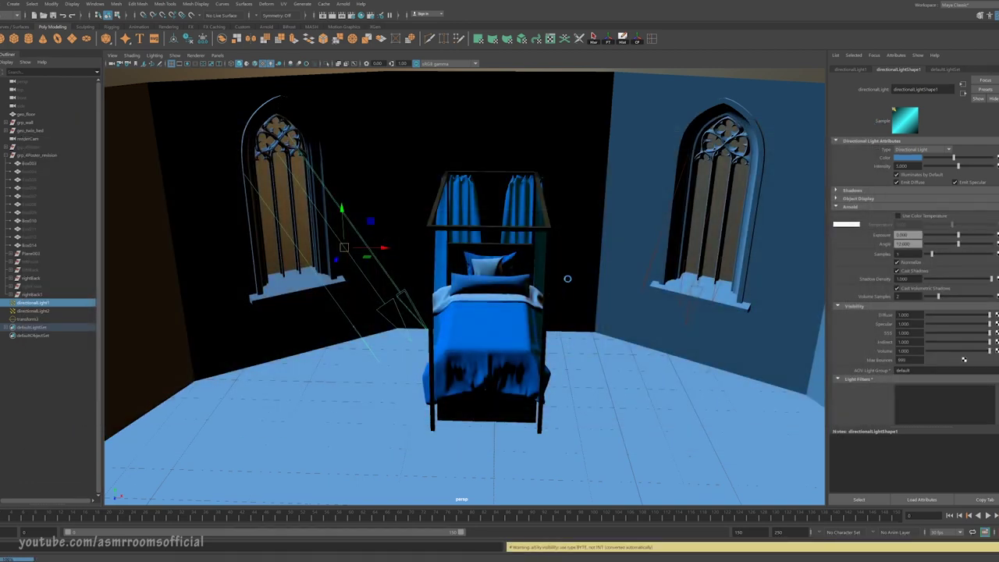
# Display the scene with textures and select the room's walls.
pyautogui.click(545, 227)
pyautogui.press('q')
pyautogui.keyDown('alt'); pyautogui.moveTo(591, 261); pyautogui.dragTo(605, 267); pyautogui.keyUp('alt')
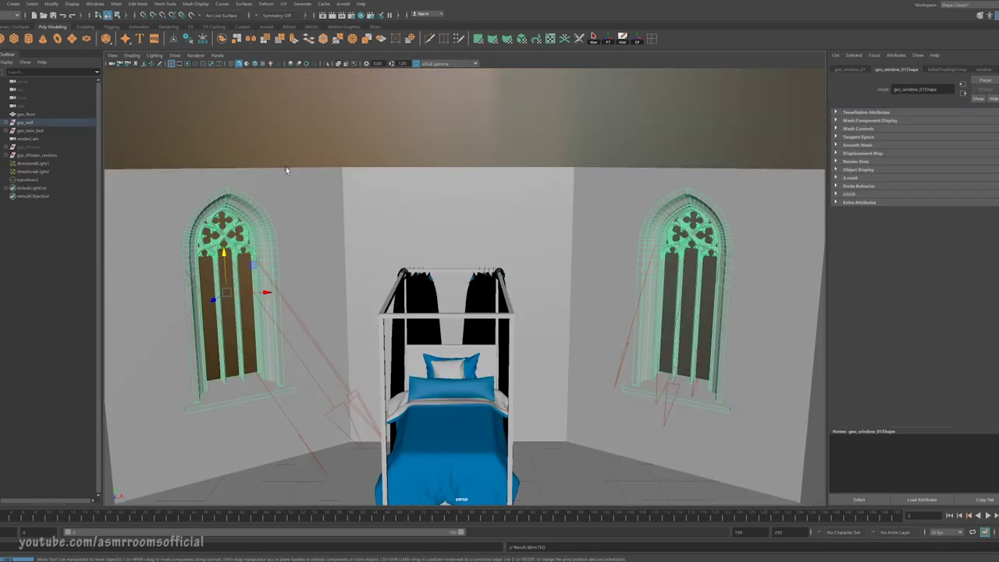
pyautogui.press('6')
pyautogui.click(496, 204)
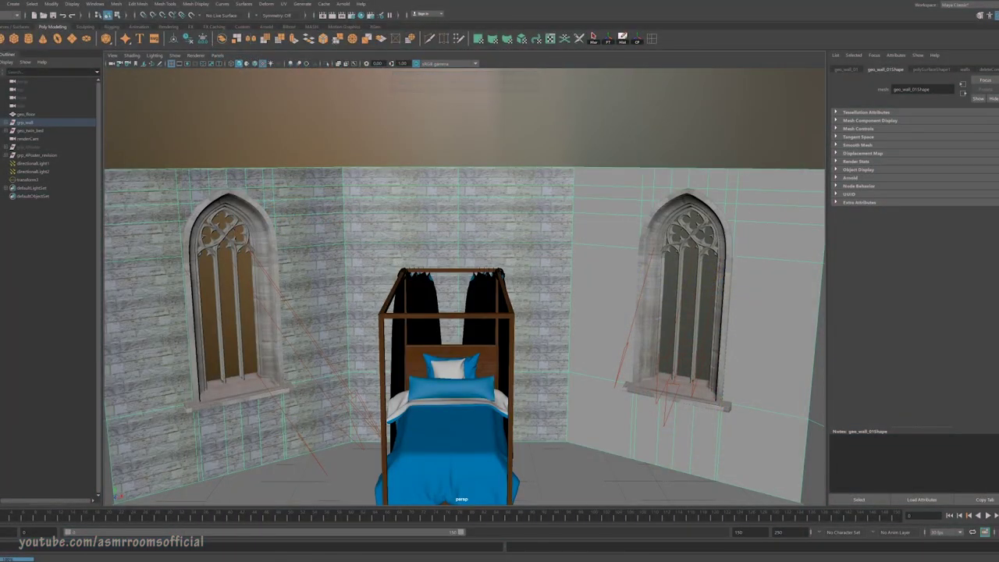
# Copy brck72L.jpg into the project's sourceimages folder and load it as the walls' texture image.
pyautogui.click(962, 71)
pyautogui.click(897, 70)
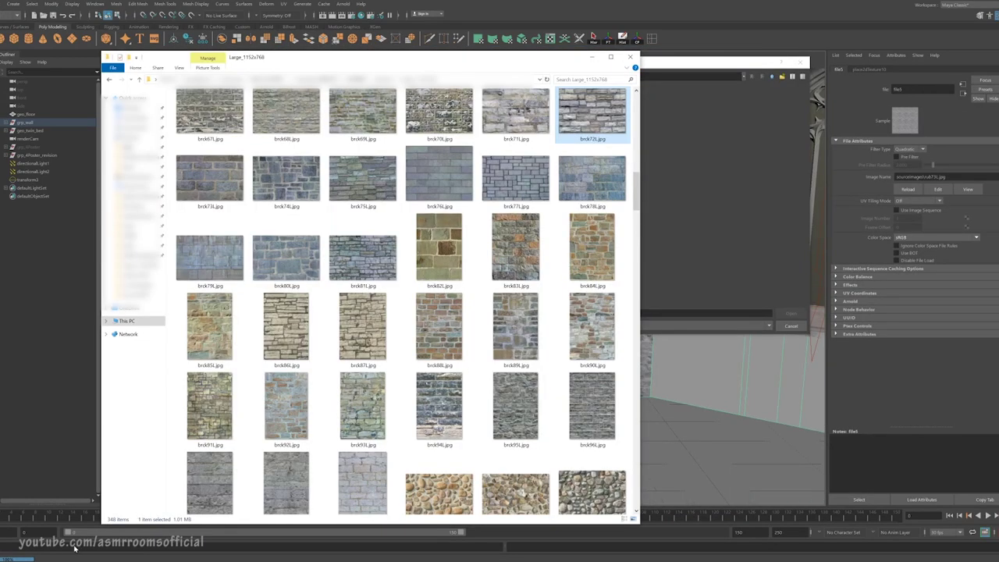
pyautogui.click(62, 559)
pyautogui.click(66, 530)
pyautogui.hotkey('ctrl', 'v')
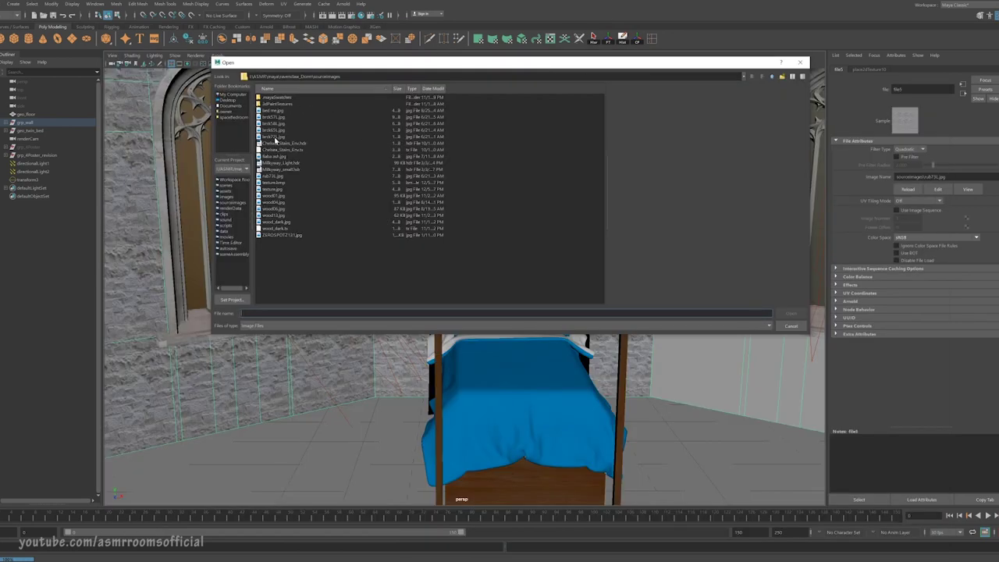
pyautogui.doubleClick(275, 138)
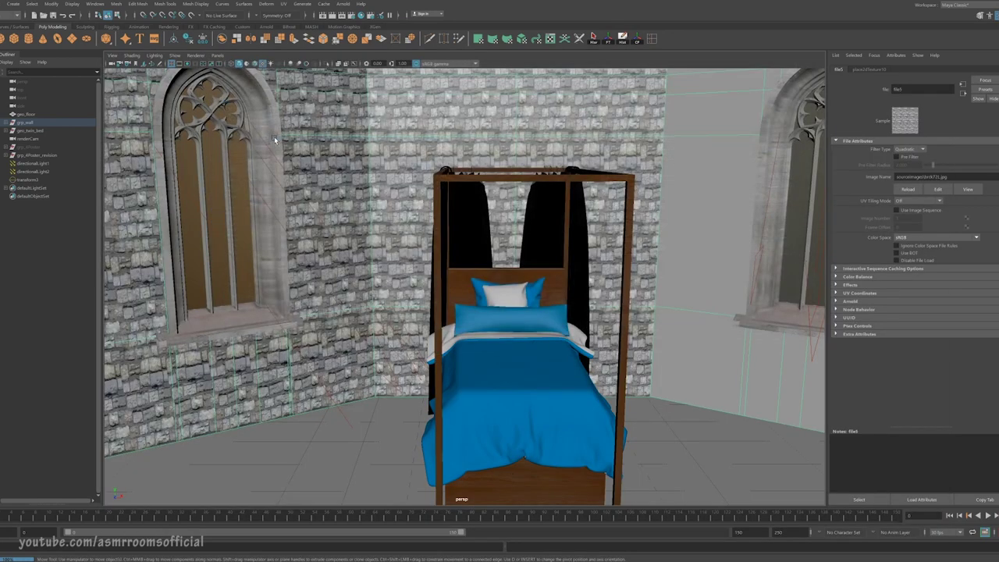
# Set the wall texture's U repeat to 1 in its 2D placement and inspect the stonework.
pyautogui.click(875, 71)
pyautogui.write('1')
pyautogui.moveTo(914, 211); pyautogui.dragTo(891, 221)
pyautogui.press('Return')
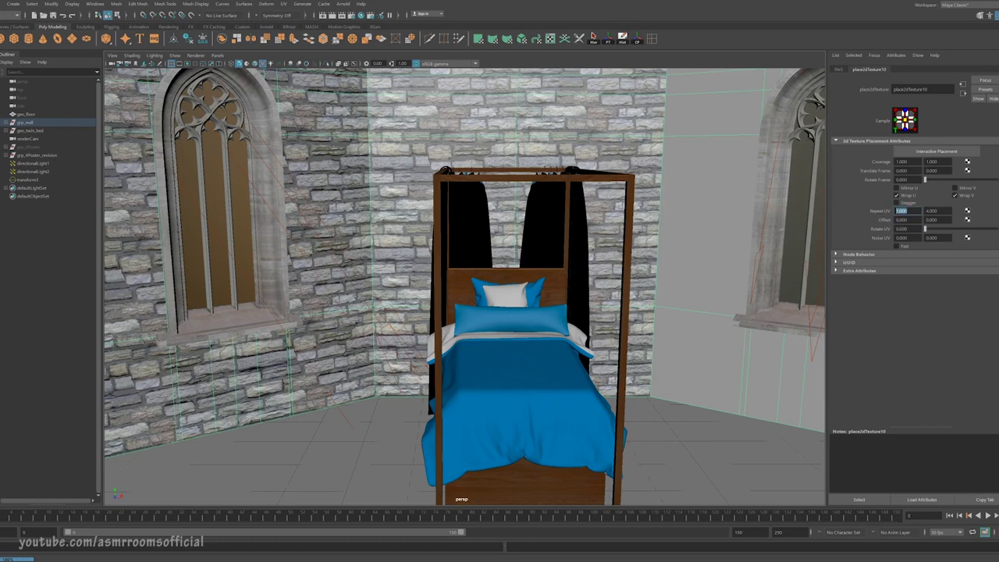
pyautogui.click(900, 220)
pyautogui.scroll(-10, 701, 248)
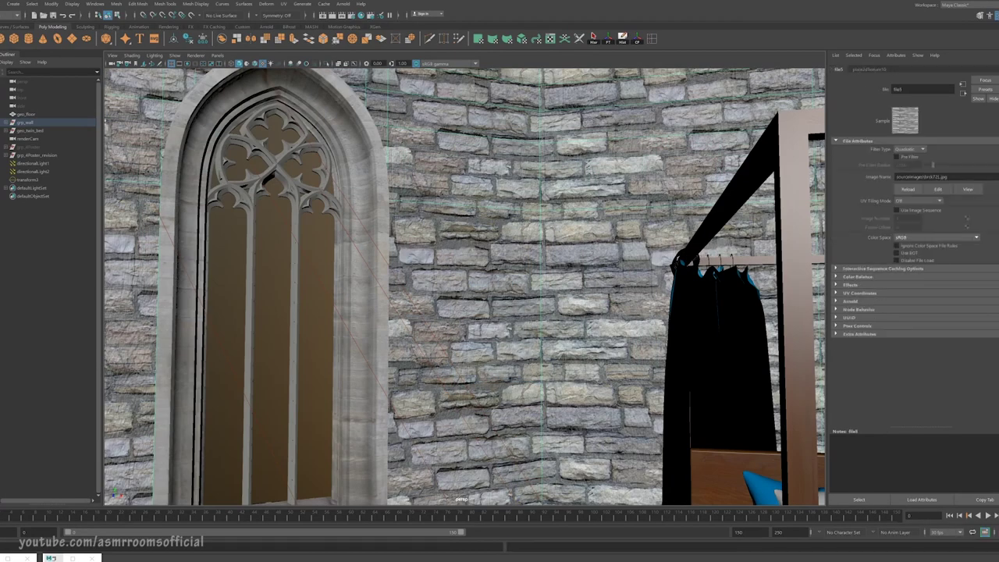
# Replace the walls' texture image with a different brick image from the sourceimages folder.
pyautogui.click(985, 176)
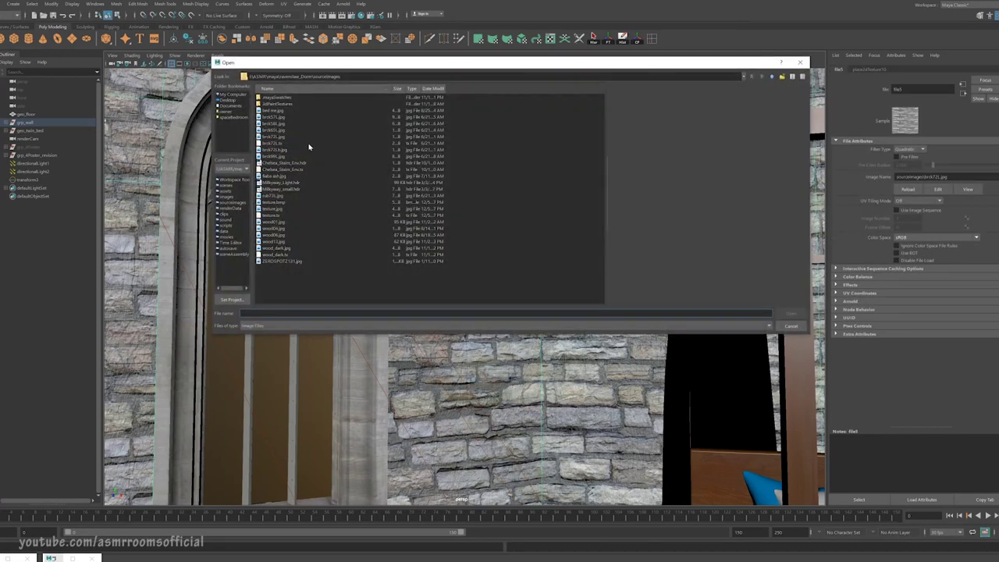
pyautogui.doubleClick(277, 157)
pyautogui.scroll(-3, 603, 275)
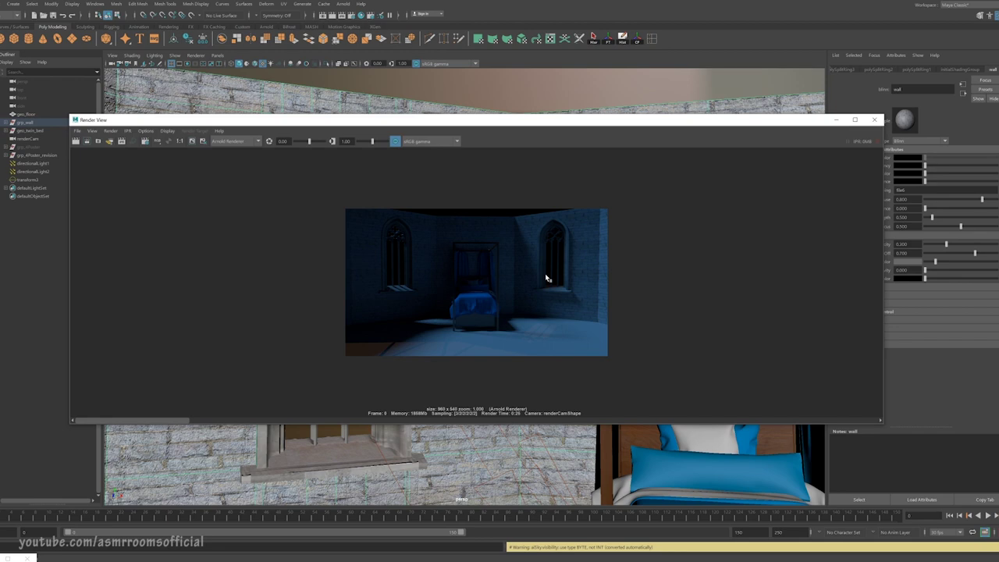
# Load wood13.jpg as the floor's texture image and set its UV repeat to 5 by 5.
pyautogui.click(275, 255)
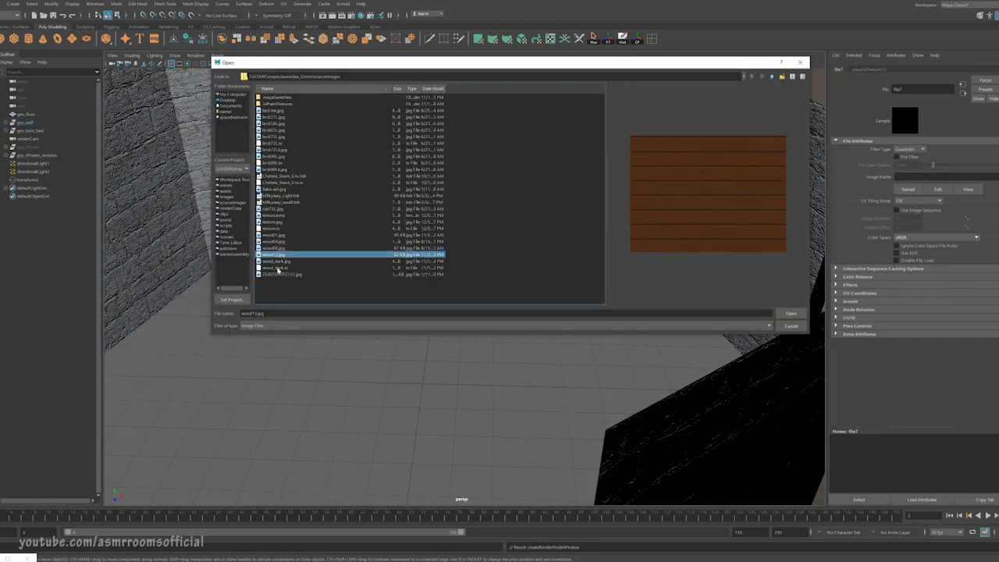
pyautogui.click(790, 313)
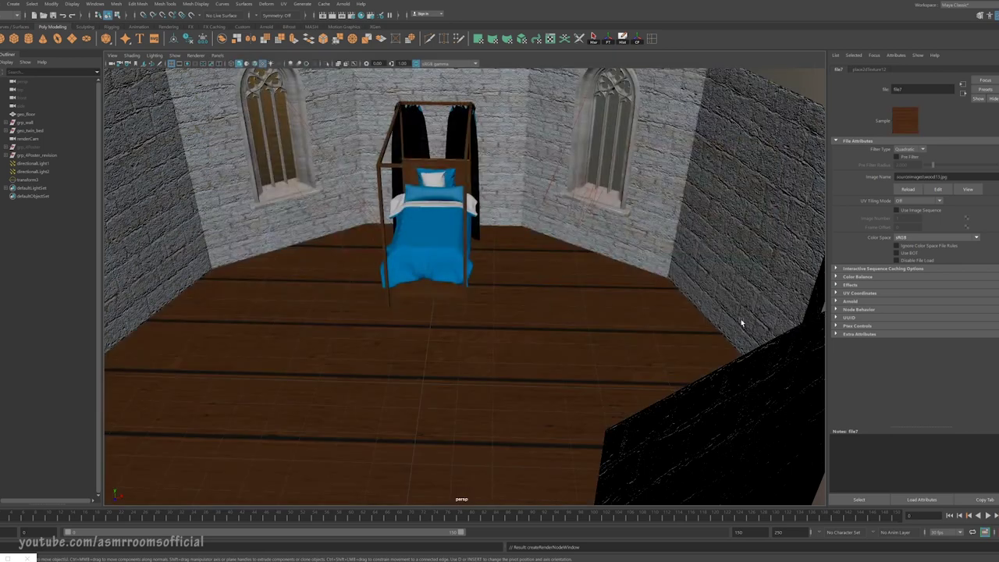
pyautogui.click(869, 68)
pyautogui.moveTo(910, 211); pyautogui.dragTo(897, 211)
pyautogui.press('Tab')
pyautogui.write('5')
pyautogui.press('Return')
# Inspect the wooden floor and render a region of the camera image over it.
pyautogui.keyDown('alt'); pyautogui.moveTo(531, 277); pyautogui.dragTo(546, 280); pyautogui.keyUp('alt')
pyautogui.scroll(4, 481, 342)
pyautogui.keyDown('alt'); pyautogui.moveTo(481, 341); pyautogui.dragTo(477, 350); pyautogui.keyUp('alt')
pyautogui.scroll(-5, 476, 350)
pyautogui.click(323, 15)
pyautogui.moveTo(312, 296); pyautogui.dragTo(633, 392)
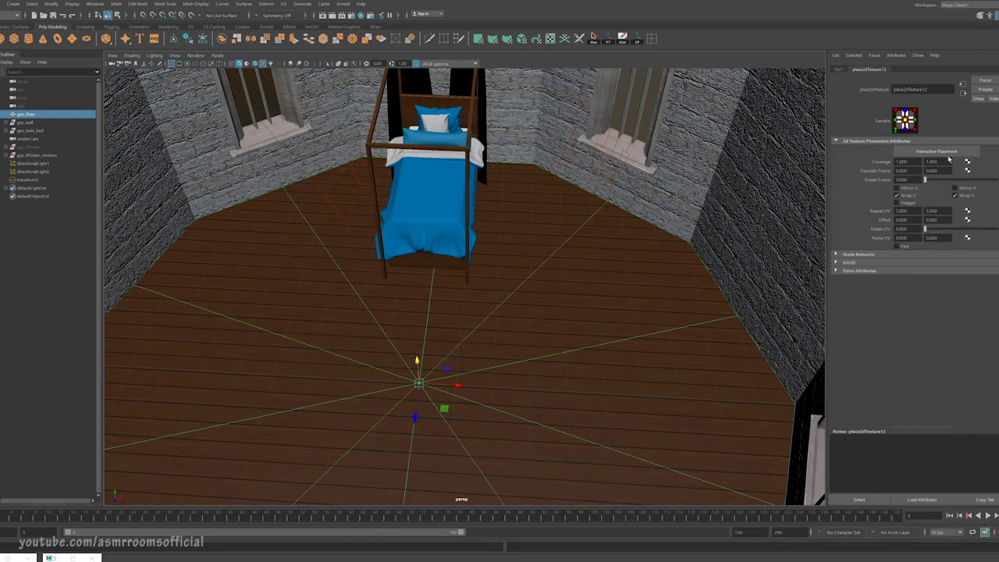
# Replace the floor's texture image with the stone image brck74L.jpg.
pyautogui.click(836, 68)
pyautogui.click(993, 176)
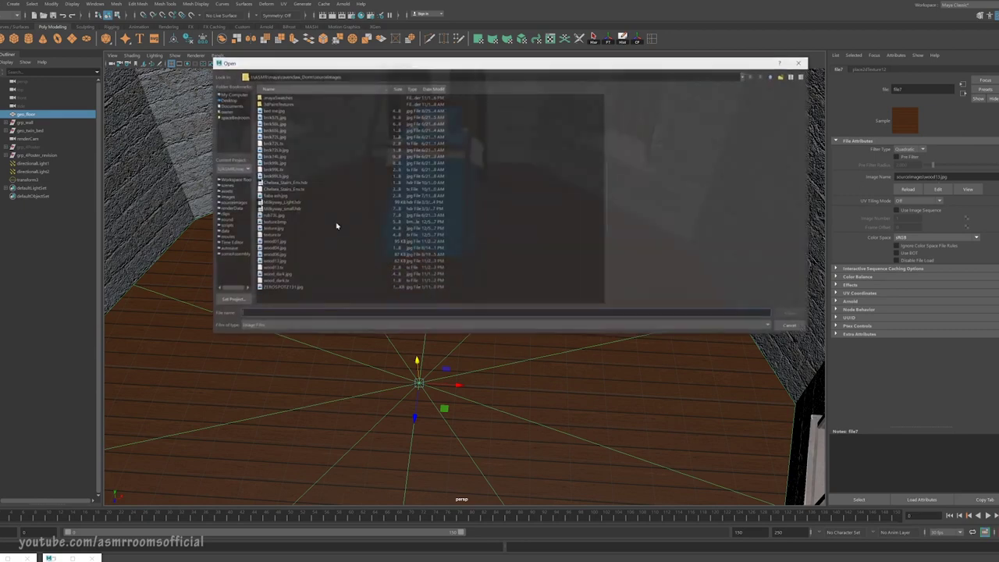
pyautogui.click(273, 157)
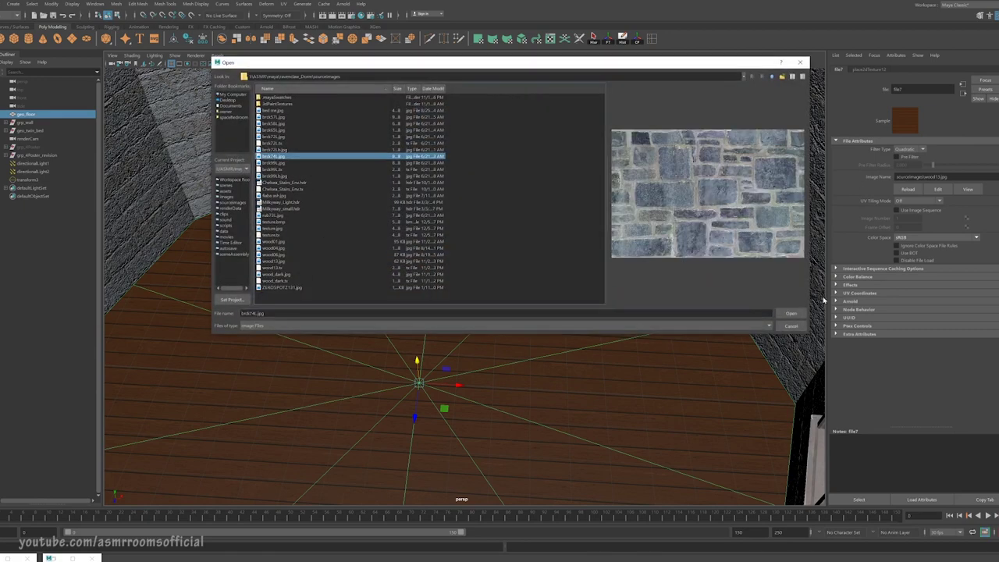
pyautogui.click(790, 313)
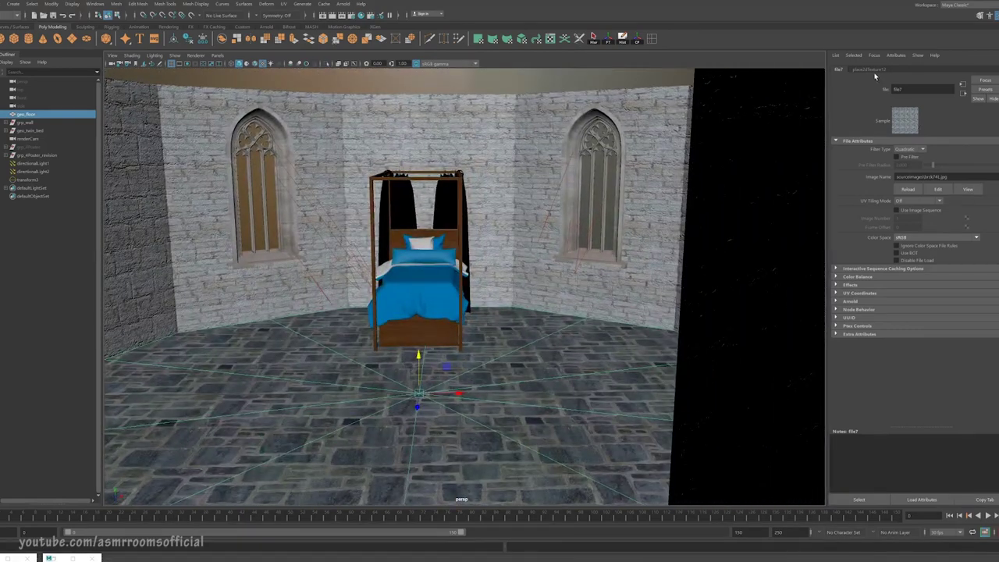
# Set the floor stone texture's UV repeat to 4 by 4.
pyautogui.click(871, 70)
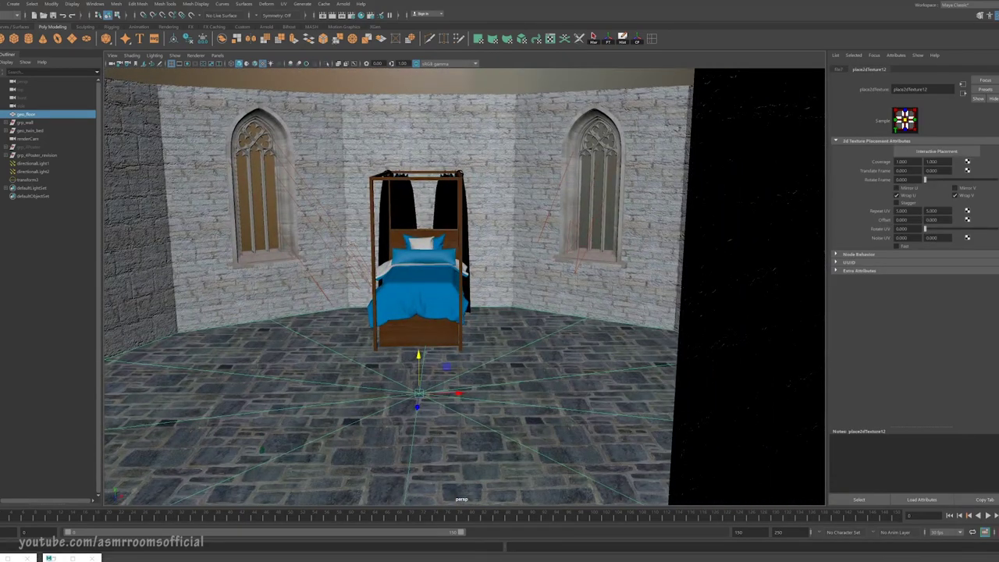
pyautogui.moveTo(909, 211); pyautogui.dragTo(893, 212)
pyautogui.write('4')
pyautogui.press('Tab')
pyautogui.write('4')
pyautogui.press('Return')
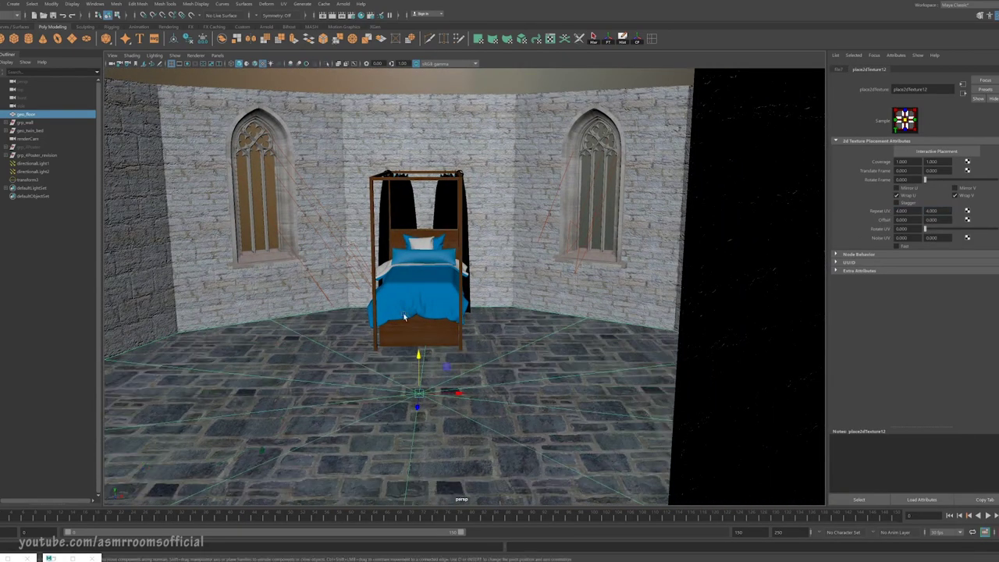
pyautogui.keyDown('alt'); pyautogui.moveTo(486, 336); pyautogui.dragTo(587, 387); pyautogui.keyUp('alt')
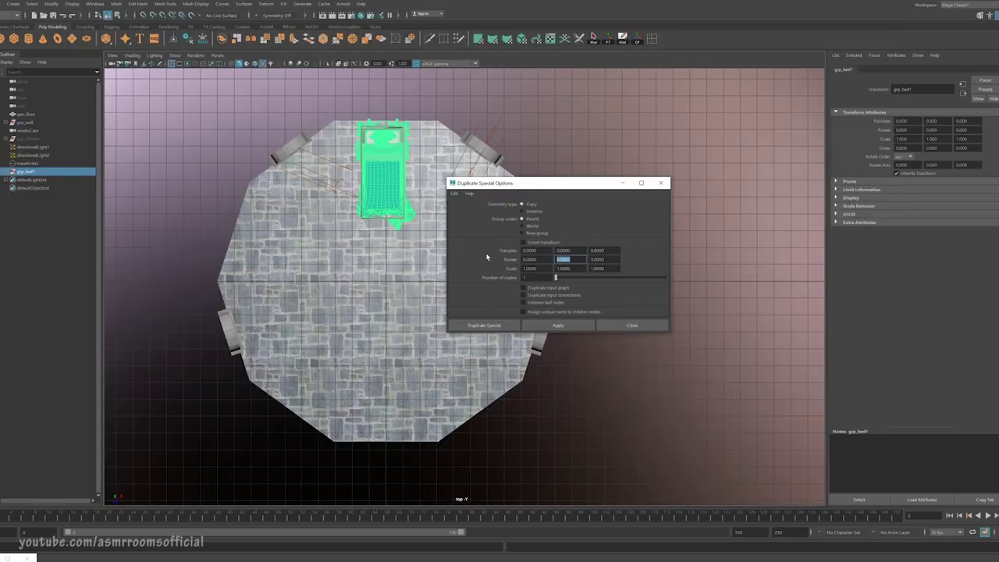
# Duplicate the bed group with Duplicate Special, making 4 copies rotated 72 degrees about Y around the room's center.
pyautogui.write('72')
pyautogui.click(537, 277)
pyautogui.write('4')
pyautogui.click(574, 322)
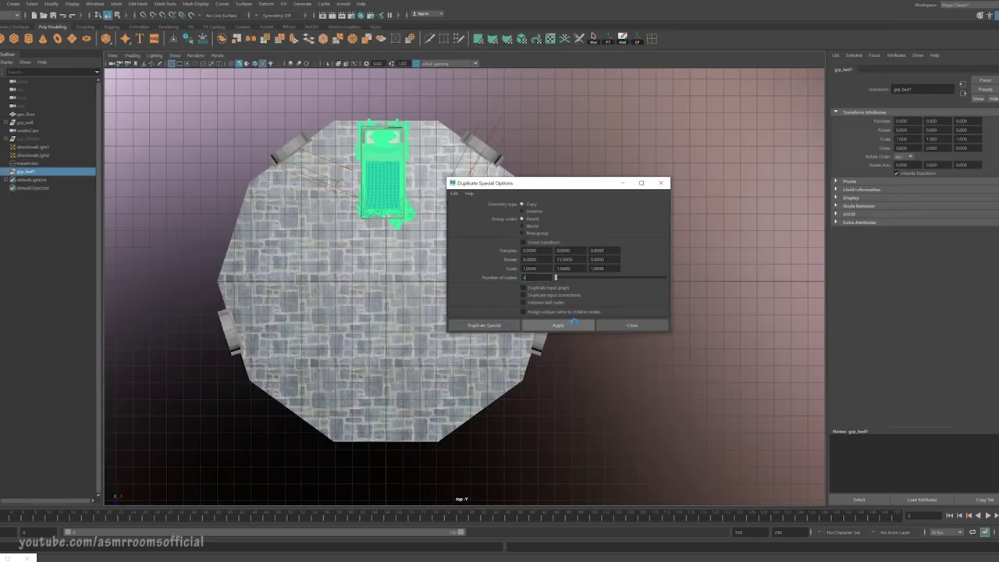
pyautogui.click(632, 325)
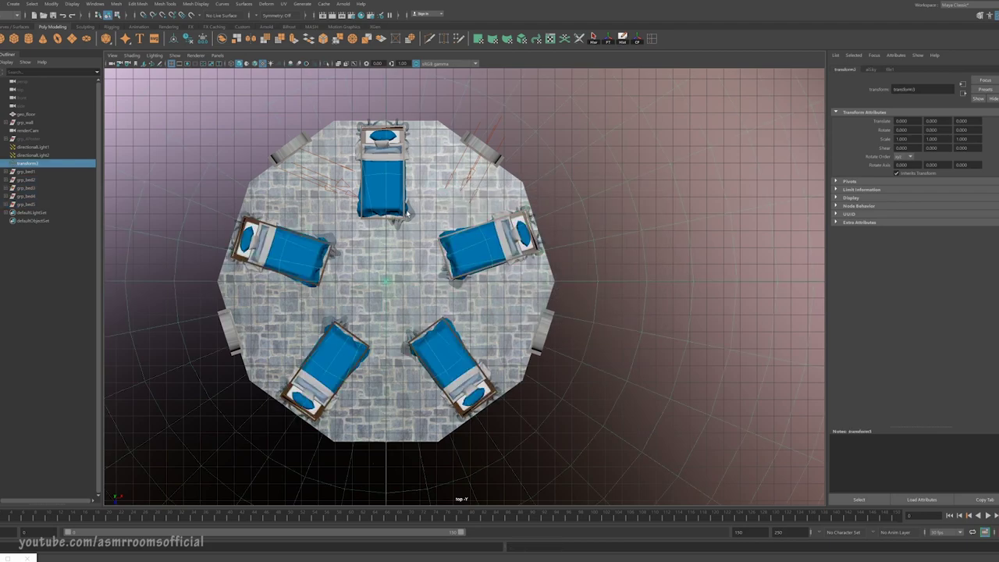
# Return to the full perspective view and examine the arrangement of the beds around the room.
pyautogui.scroll(2, 407, 212)
pyautogui.press('space')
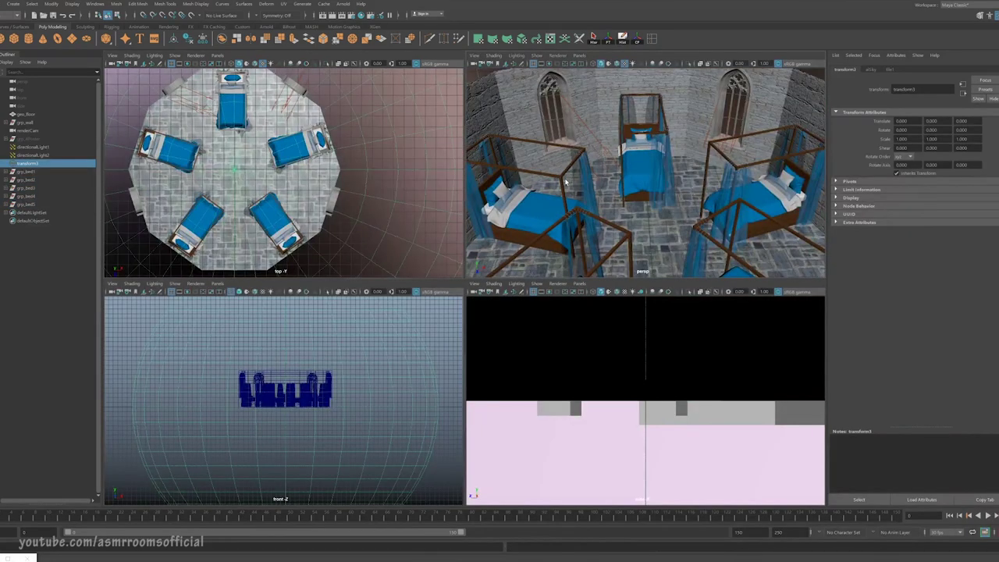
pyautogui.press('space')
pyautogui.scroll(2, 607, 287)
pyautogui.keyDown('alt'); pyautogui.moveTo(578, 156); pyautogui.dragTo(566, 150, button='middle'); pyautogui.keyUp('alt')
pyautogui.scroll(-3, 526, 244)
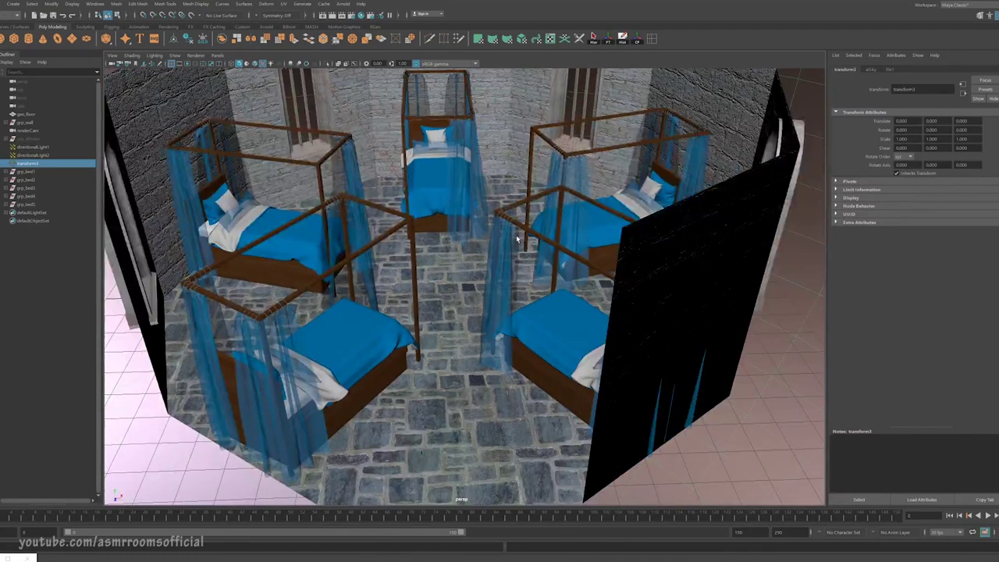
pyautogui.keyDown('alt'); pyautogui.moveTo(516, 235); pyautogui.dragTo(537, 338); pyautogui.keyUp('alt')
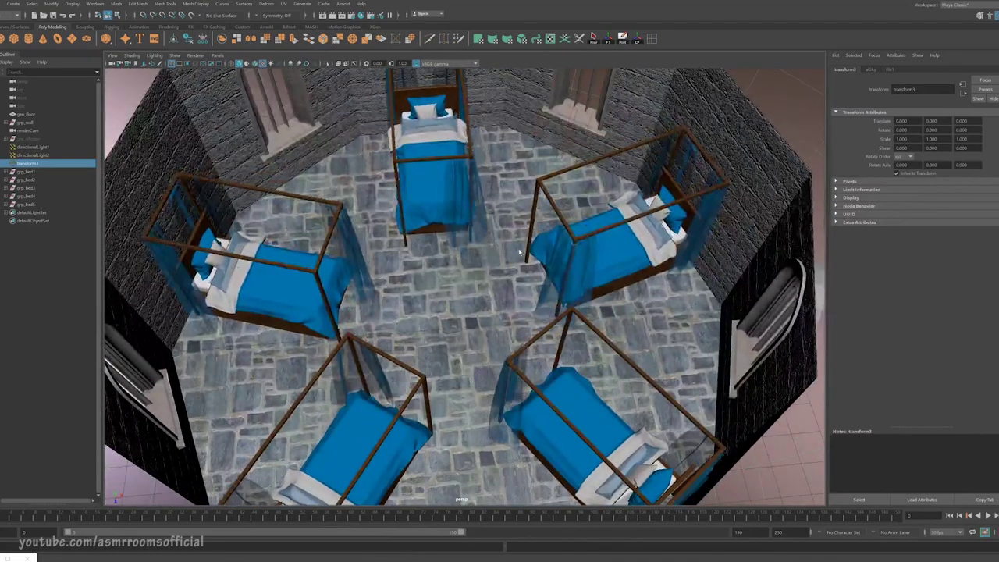
# Hide the two bed groups nearest the viewer, grp_bed3 and grp_bed4.
pyautogui.click(537, 338)
pyautogui.keyDown('shift'); pyautogui.click(395, 363); pyautogui.keyUp('shift')
pyautogui.click(31, 189)
pyautogui.keyDown('shift'); pyautogui.click(33, 197); pyautogui.keyUp('shift')
pyautogui.hotkey('ctrl', 'a')
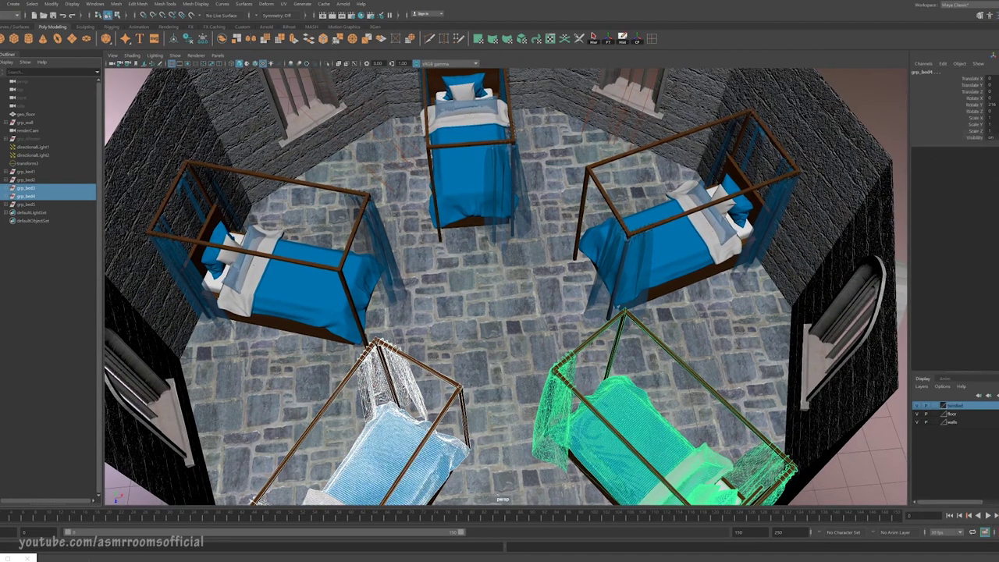
pyautogui.hotkey('ctrl', 'h')
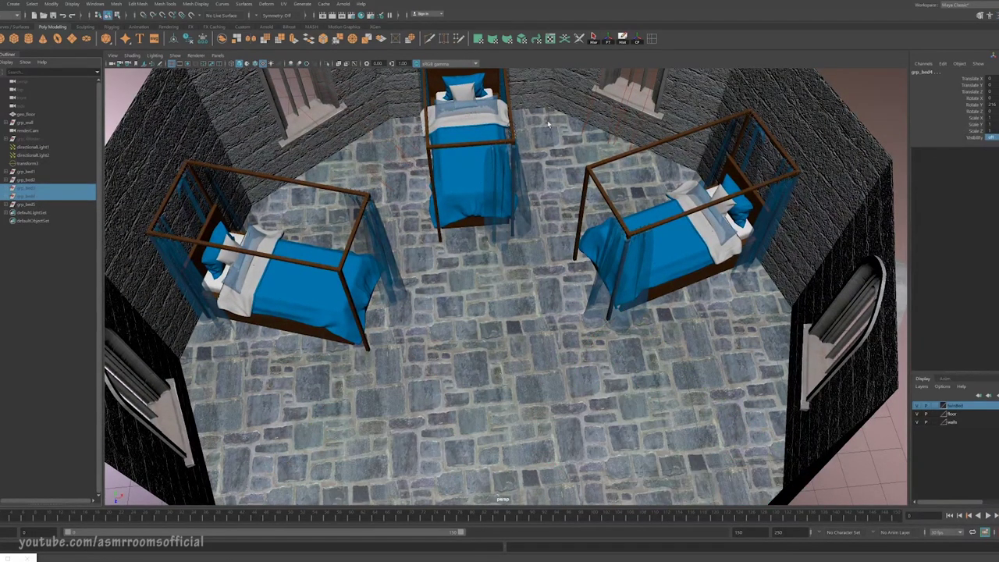
# Render the room through renderCam, and scale grp_room up uniformly to about 1.12.
pyautogui.click(217, 56)
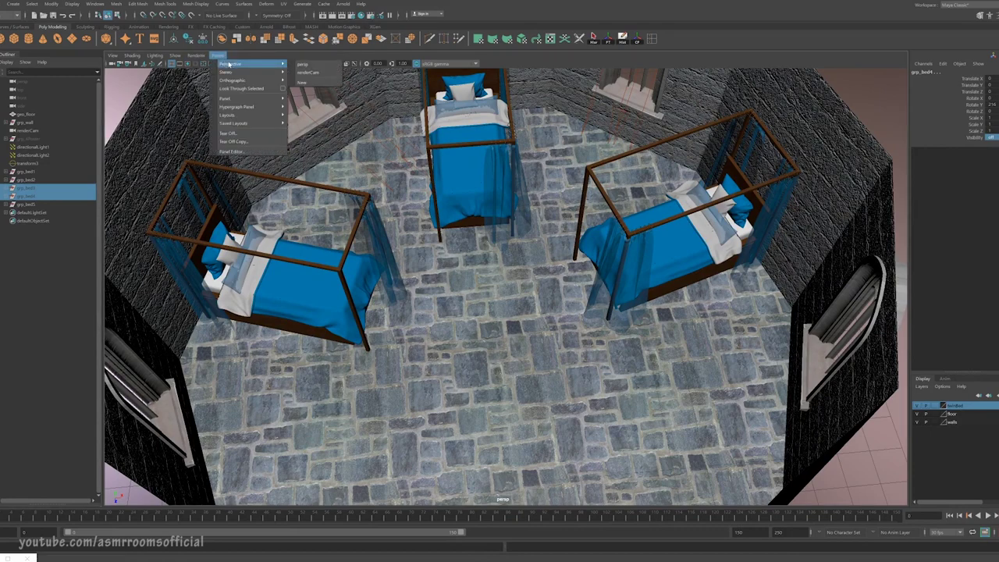
pyautogui.click(320, 74)
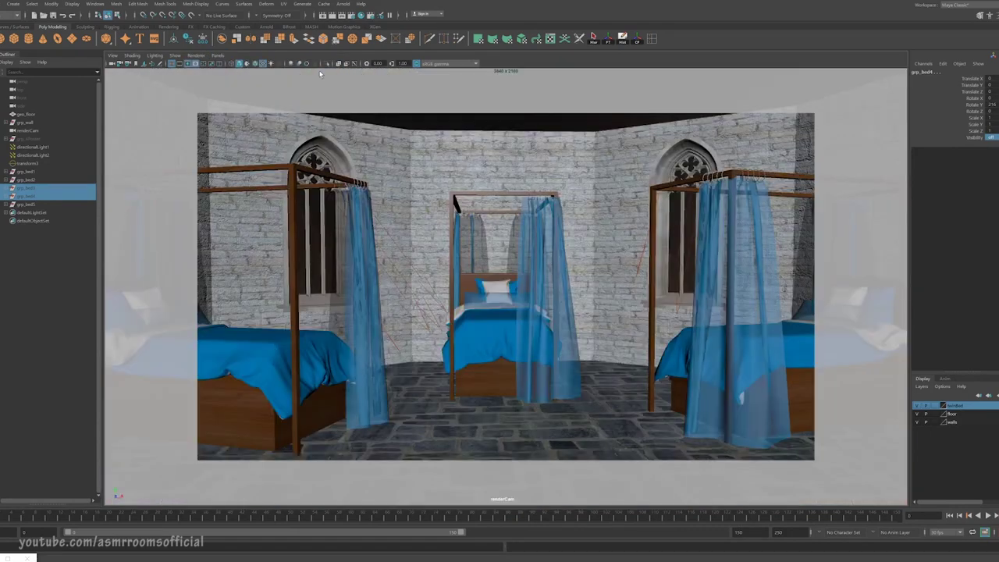
pyautogui.click(323, 15)
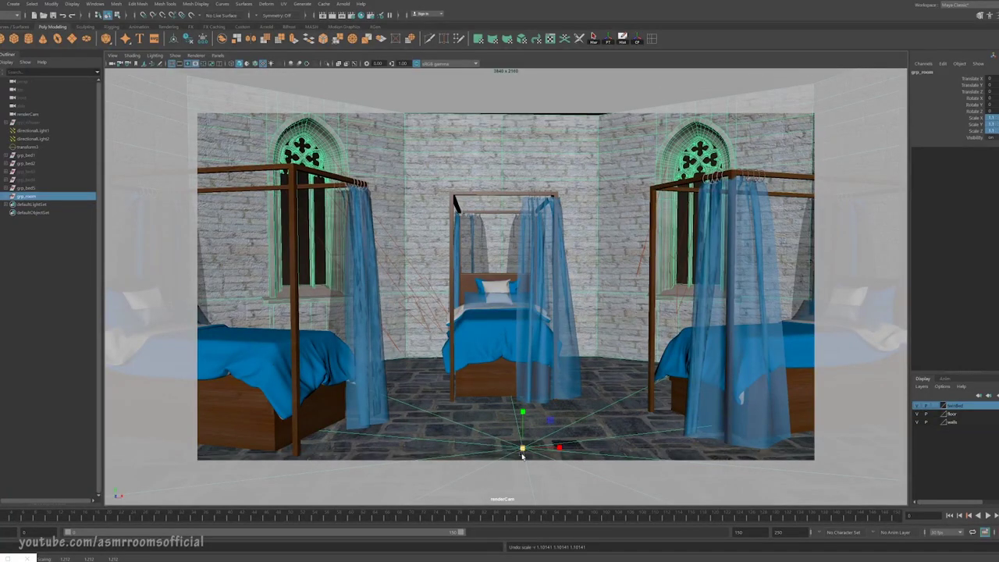
pyautogui.moveTo(524, 451); pyautogui.dragTo(550, 464)
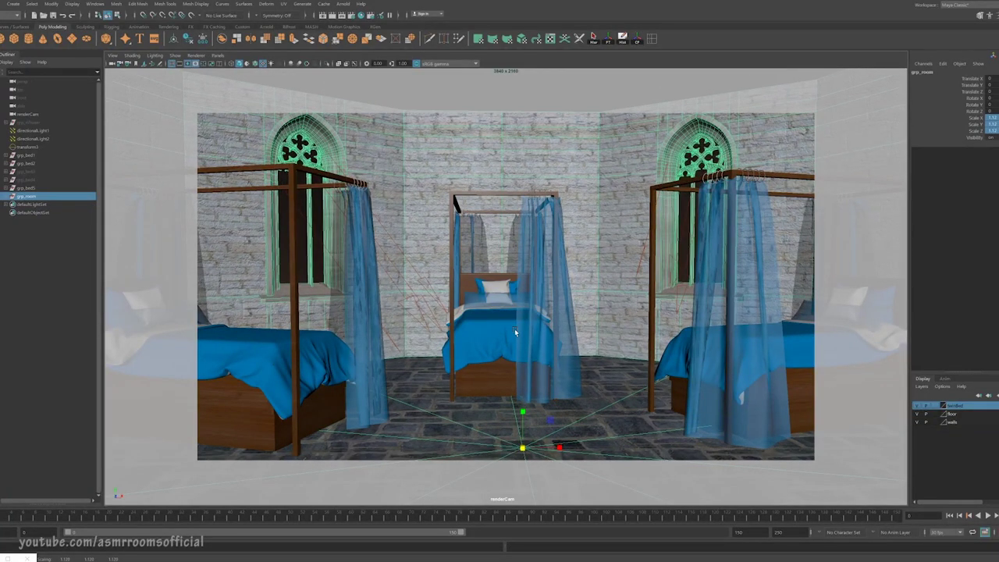
# In the top view, delete the four duplicate beds and move the bed and four-poster frame inside grp_bed1 closer to the wall.
pyautogui.press('space')
pyautogui.press('space')
pyautogui.moveTo(38, 189); pyautogui.dragTo(36, 172)
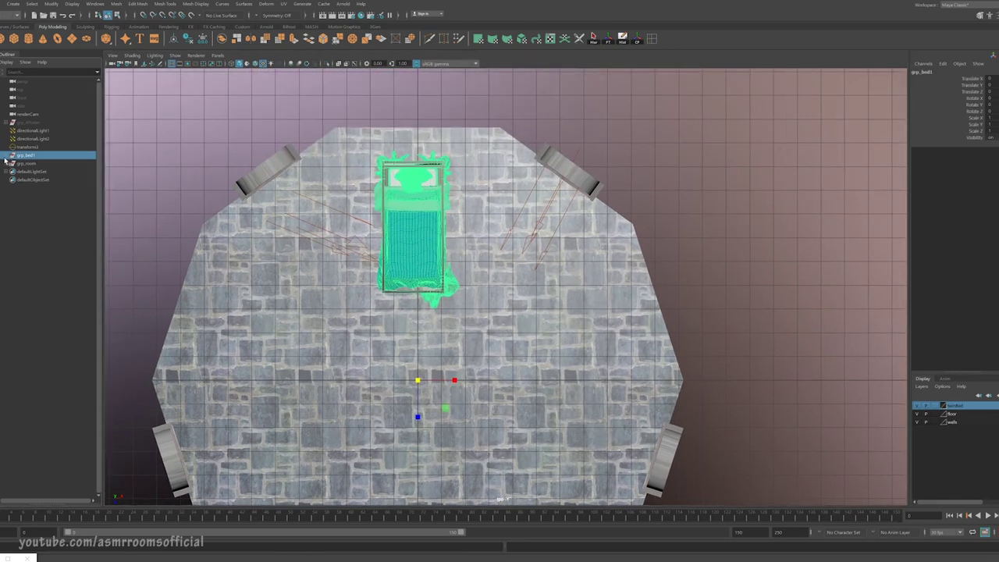
pyautogui.click(377, 295)
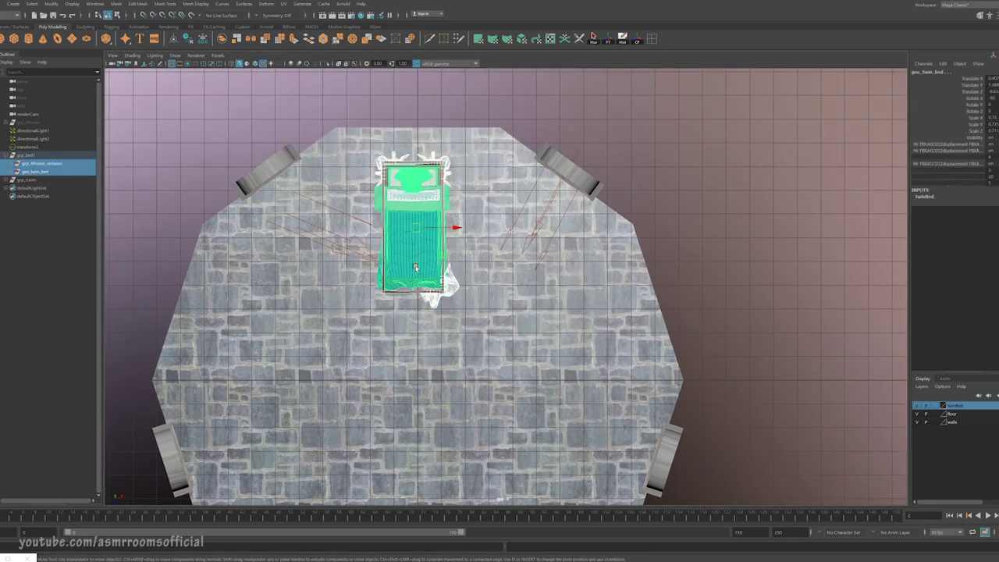
pyautogui.moveTo(414, 262); pyautogui.dragTo(416, 245)
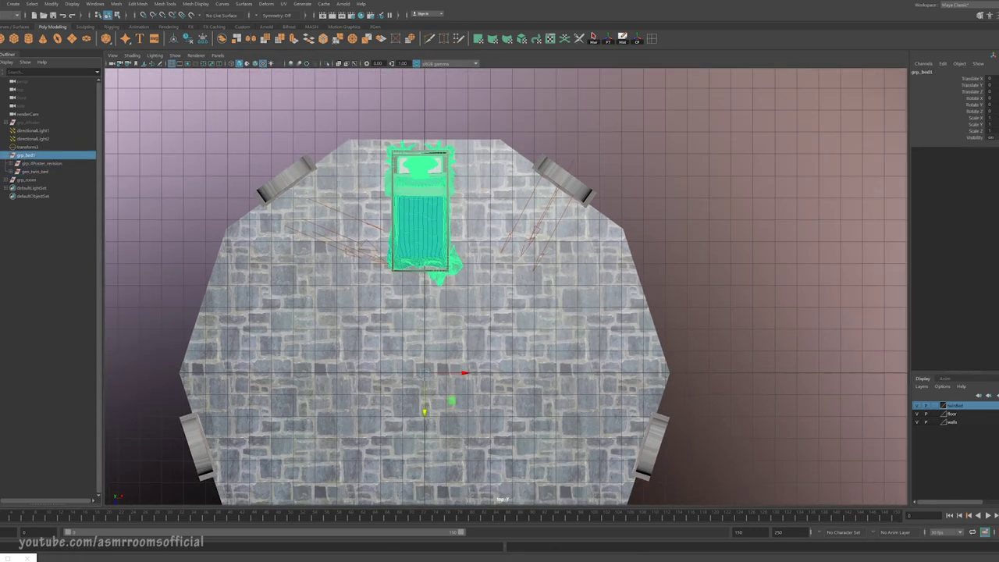
# Duplicate grp_bed1 with Duplicate Special into four copies around the room's center, and return to the renderCam view.
pyautogui.click(6, 4)
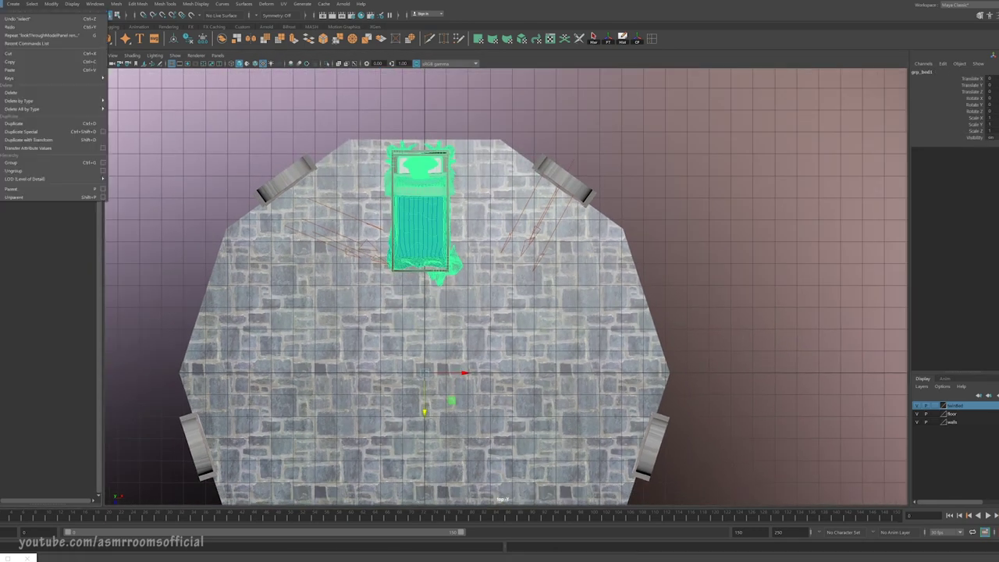
pyautogui.click(32, 133)
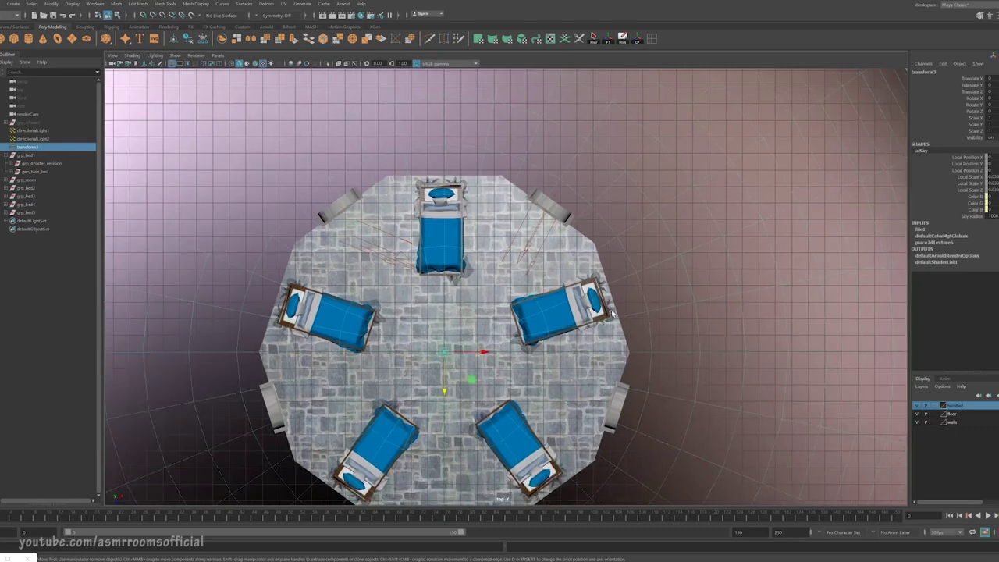
pyautogui.press('space')
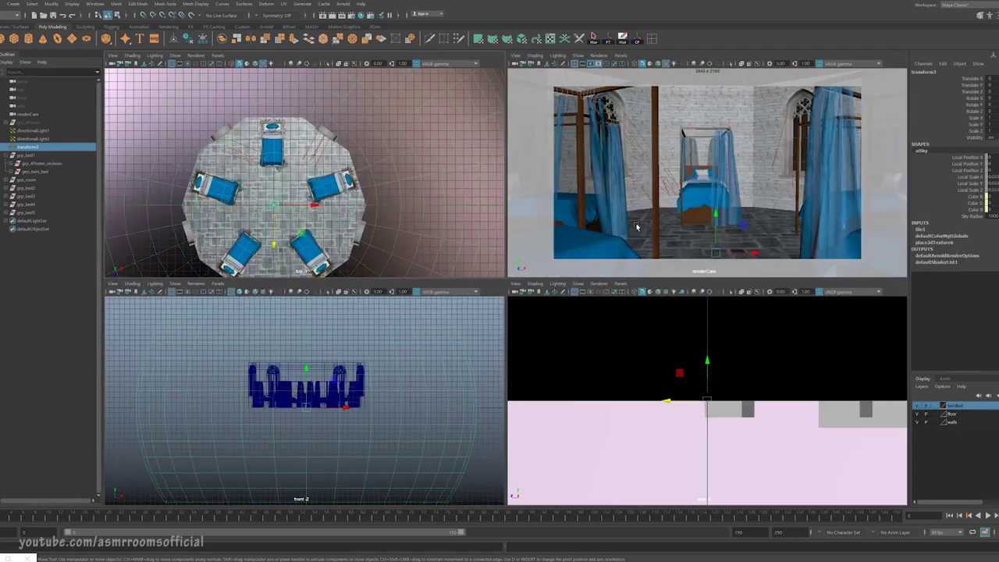
pyautogui.press('space')
# Expand grp_bed2 and its four-poster group in the Outliner, and select the rightFront curtain group.
pyautogui.click(343, 270)
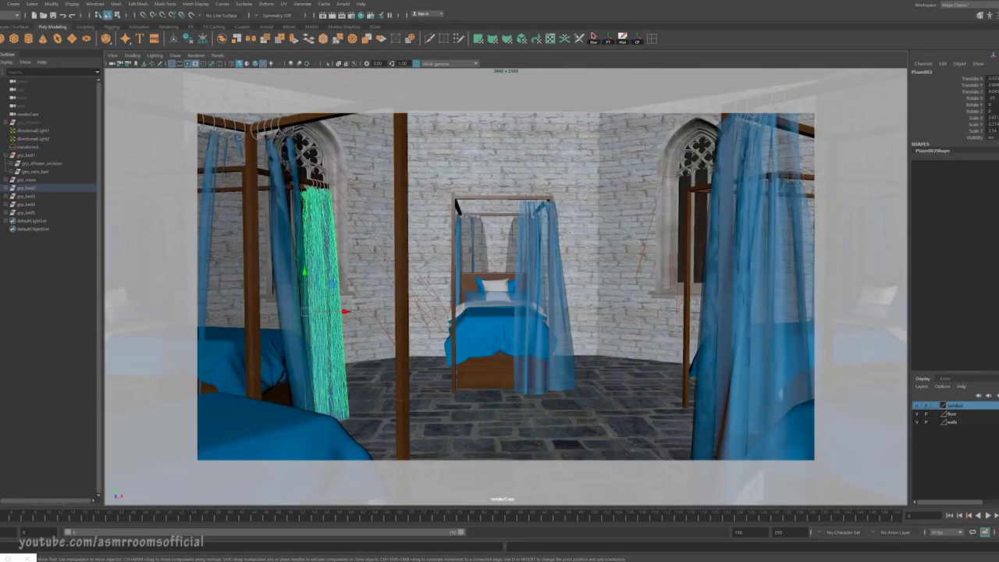
pyautogui.click(8, 188)
pyautogui.click(43, 195)
pyautogui.click(15, 196)
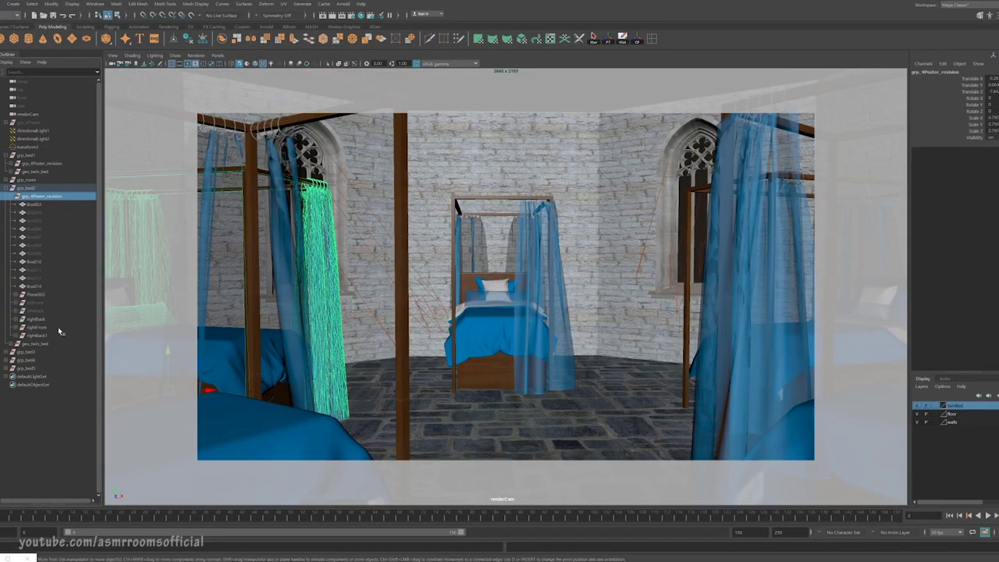
pyautogui.click(39, 327)
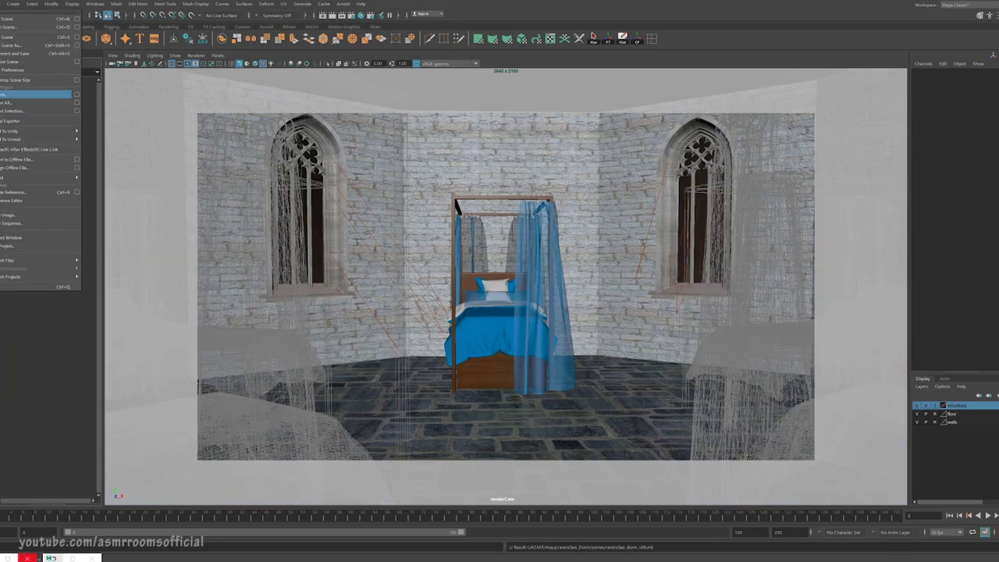
# Import the Butterfly_armchair.obj model from the project's data folder.
pyautogui.click(23, 102)
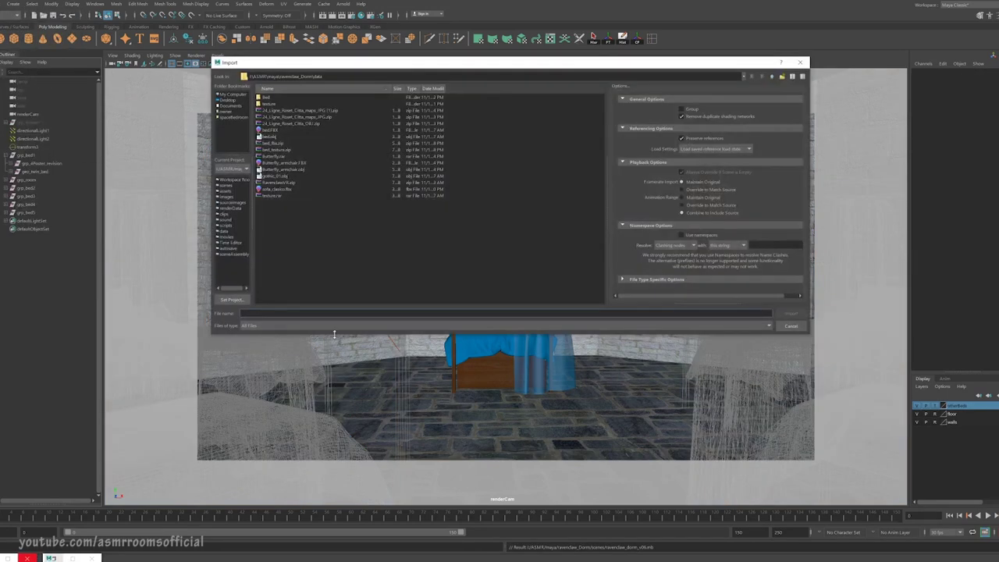
pyautogui.click(297, 169)
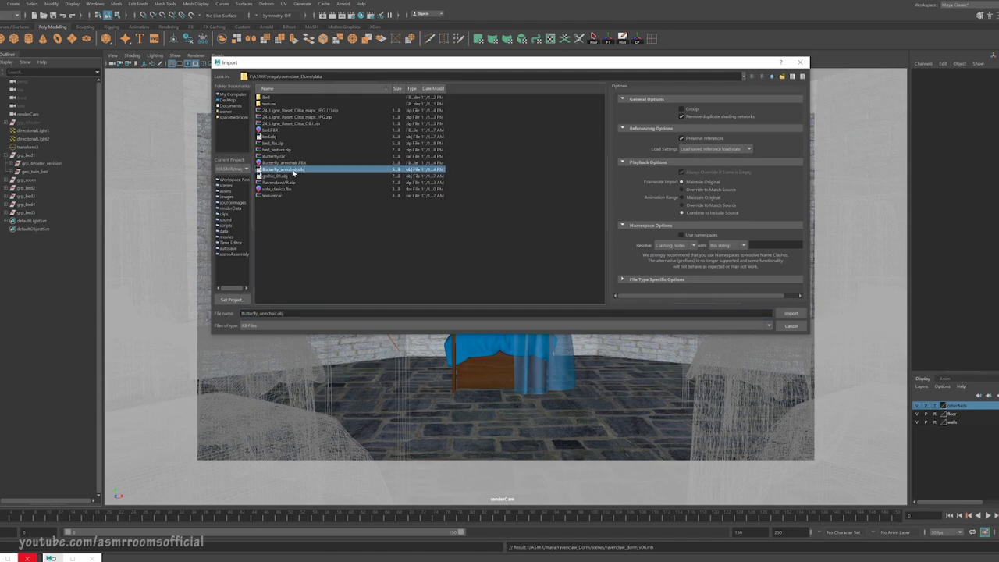
pyautogui.doubleClick(293, 173)
# Select all the imported armchair parts and frame them in the perspective view.
pyautogui.click(36, 272)
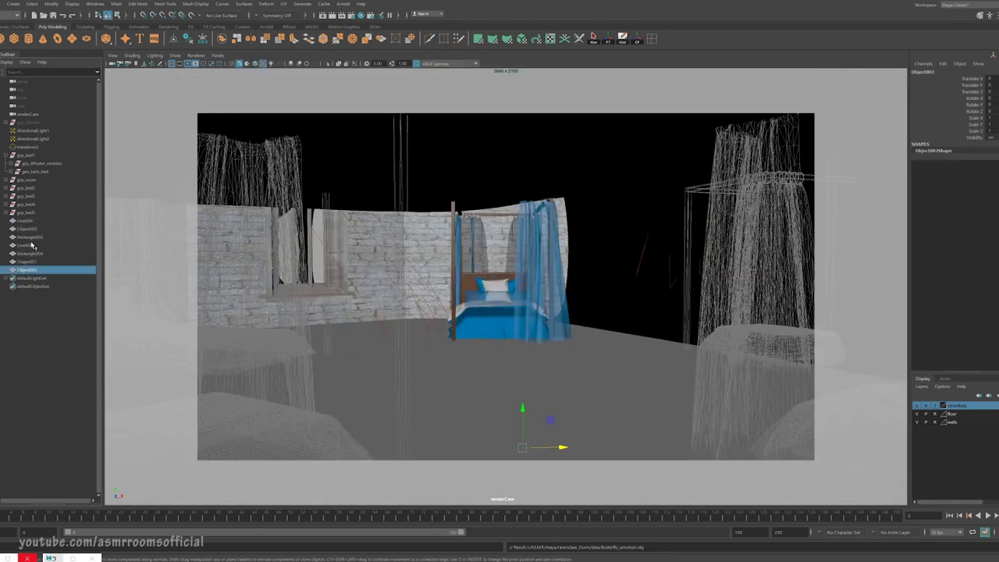
pyautogui.keyDown('shift'); pyautogui.click(37, 221); pyautogui.keyUp('shift')
pyautogui.click(218, 55)
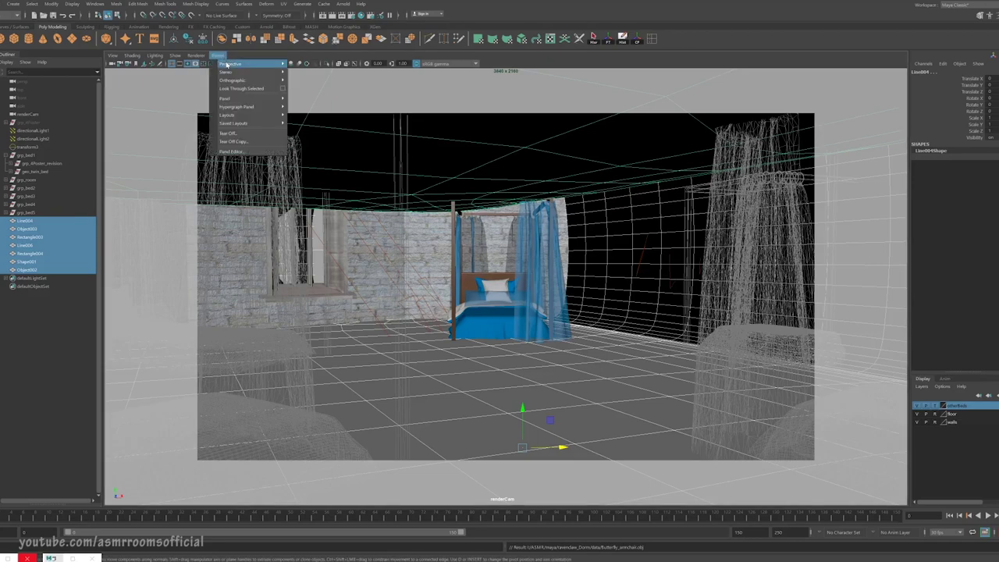
pyautogui.moveTo(229, 65)
pyautogui.click(308, 65)
pyautogui.press('f')
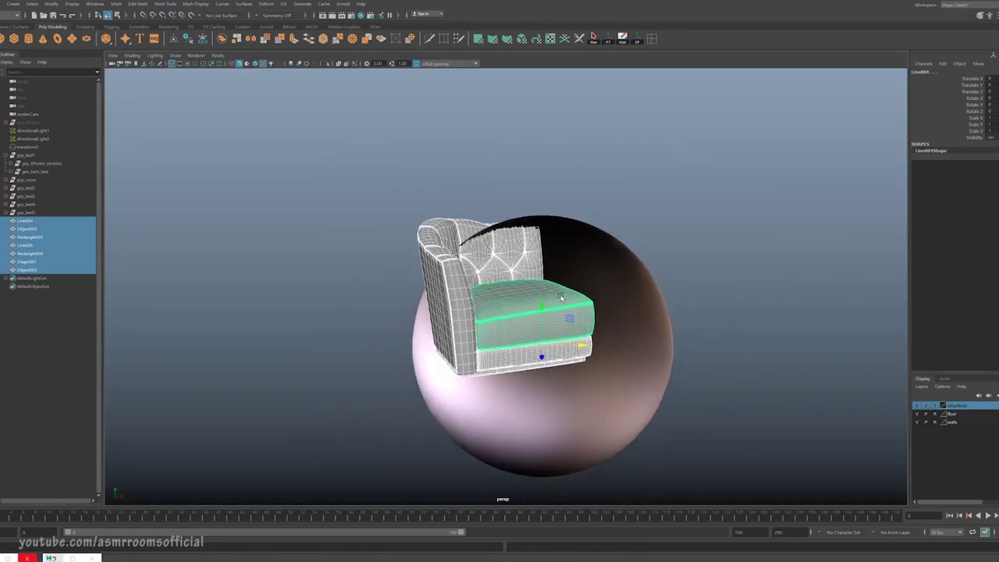
pyautogui.keyDown('alt'); pyautogui.moveTo(557, 300); pyautogui.dragTo(307, 270); pyautogui.keyUp('alt')
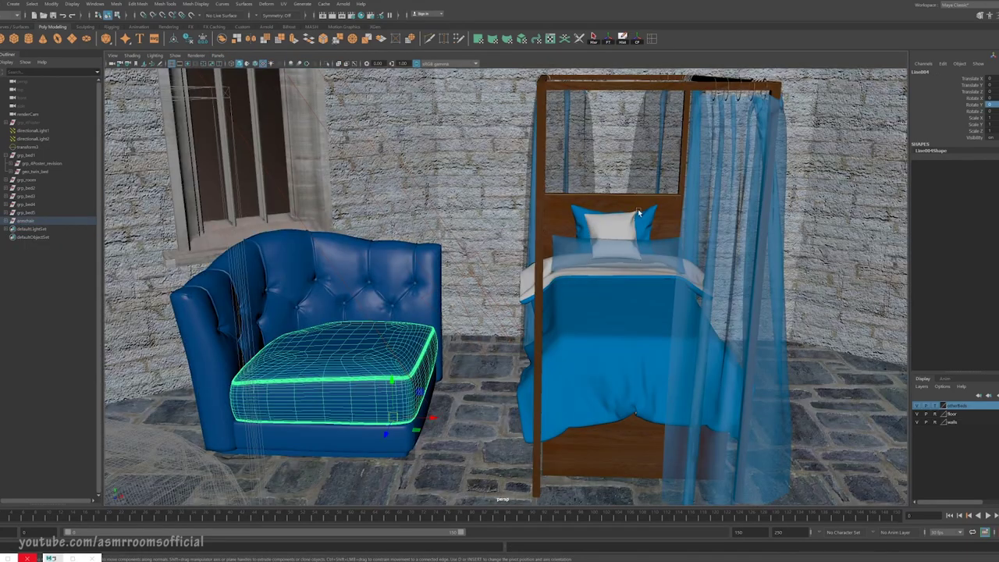
# Import the chair scene file from the project's scenes folder.
pyautogui.click(639, 213)
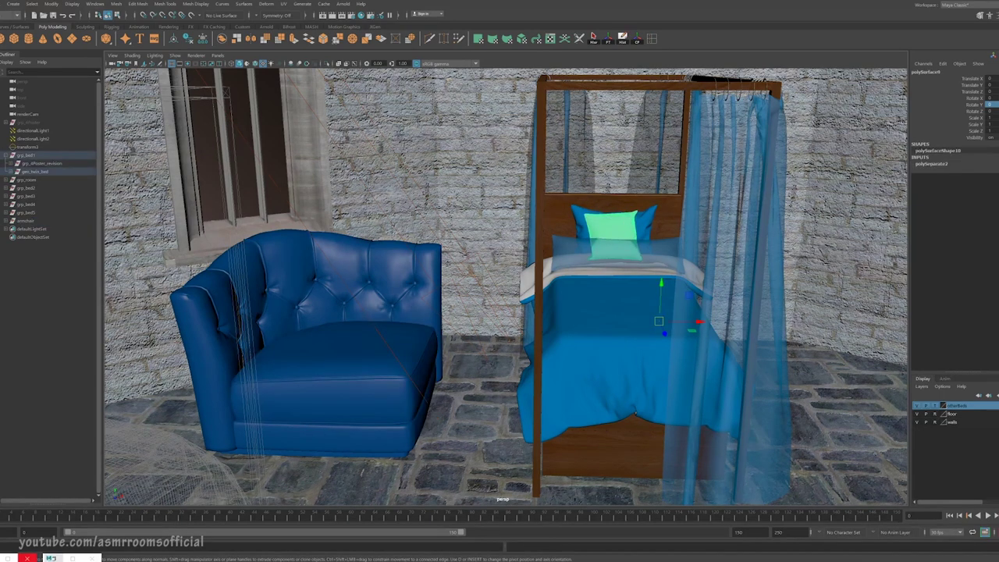
pyautogui.click(12, 4)
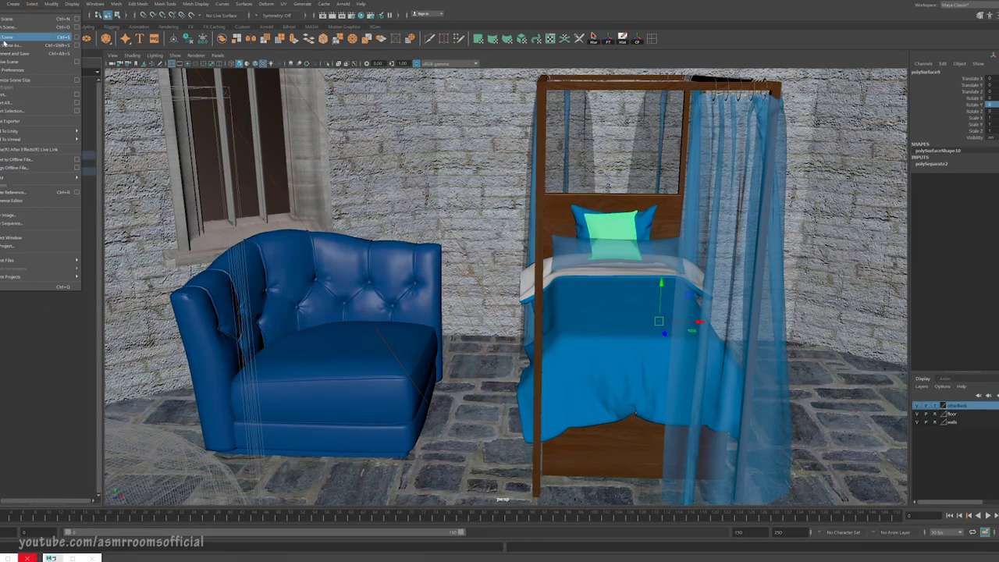
pyautogui.click(31, 97)
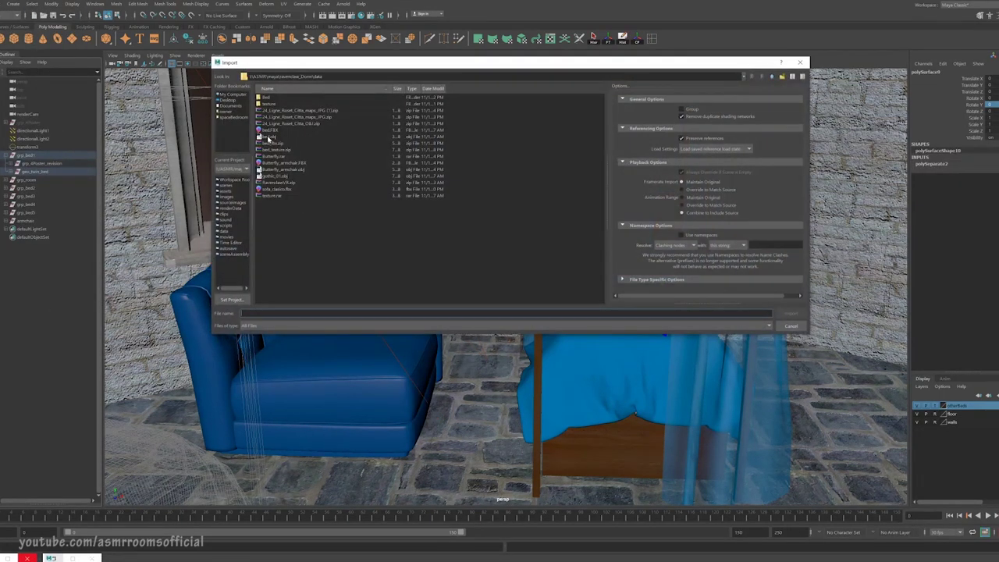
pyautogui.click(238, 184)
pyautogui.doubleClick(269, 111)
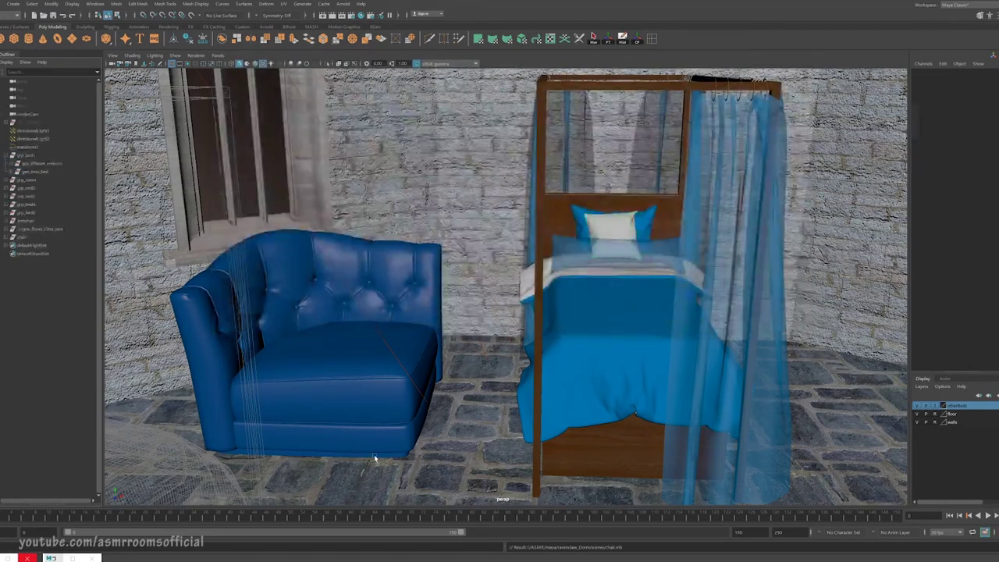
# Scale the imported chair group up uniformly to about 1.25 and raise it to stand on the floor.
pyautogui.scroll(-10, 477, 350)
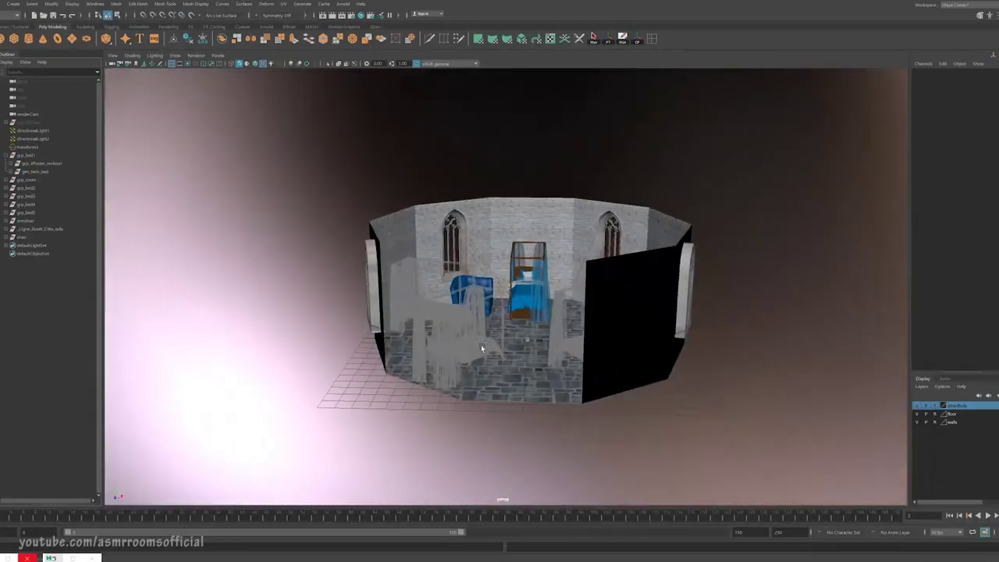
pyautogui.keyDown('alt'); pyautogui.moveTo(480, 346); pyautogui.dragTo(502, 318); pyautogui.keyUp('alt')
pyautogui.click(34, 238)
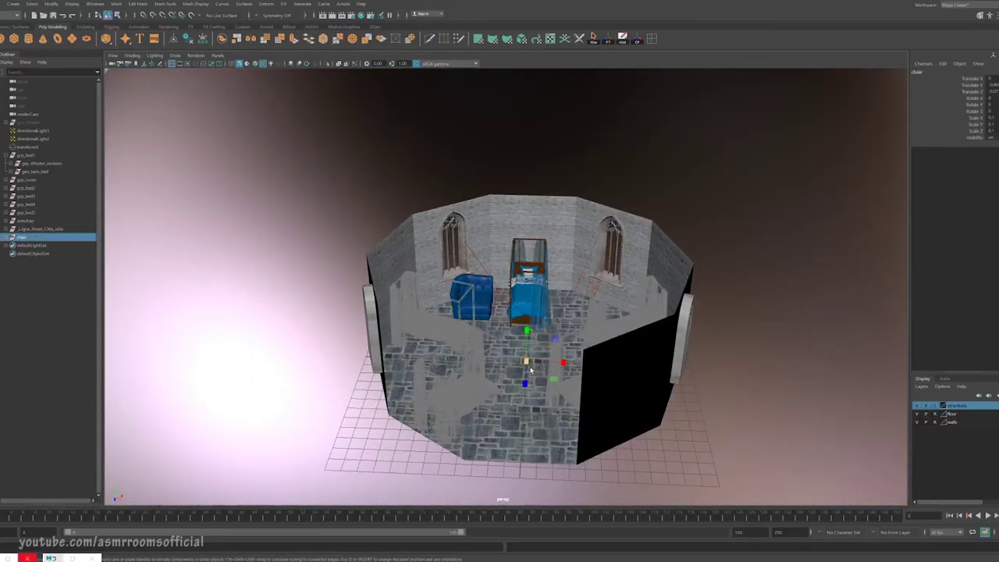
pyautogui.press('f')
pyautogui.scroll(-10, 545, 323)
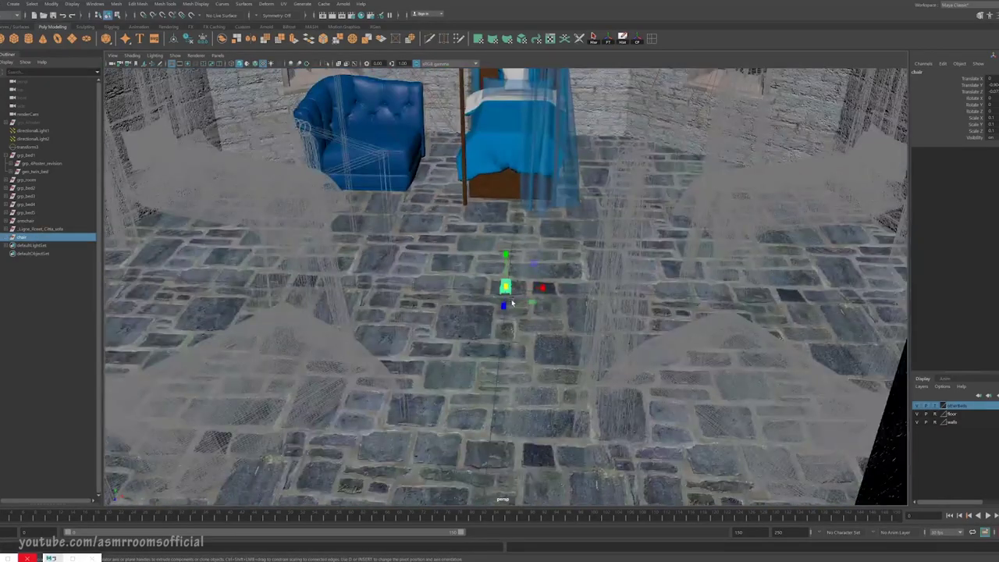
pyautogui.click(536, 325)
pyautogui.scroll(8, 536, 324)
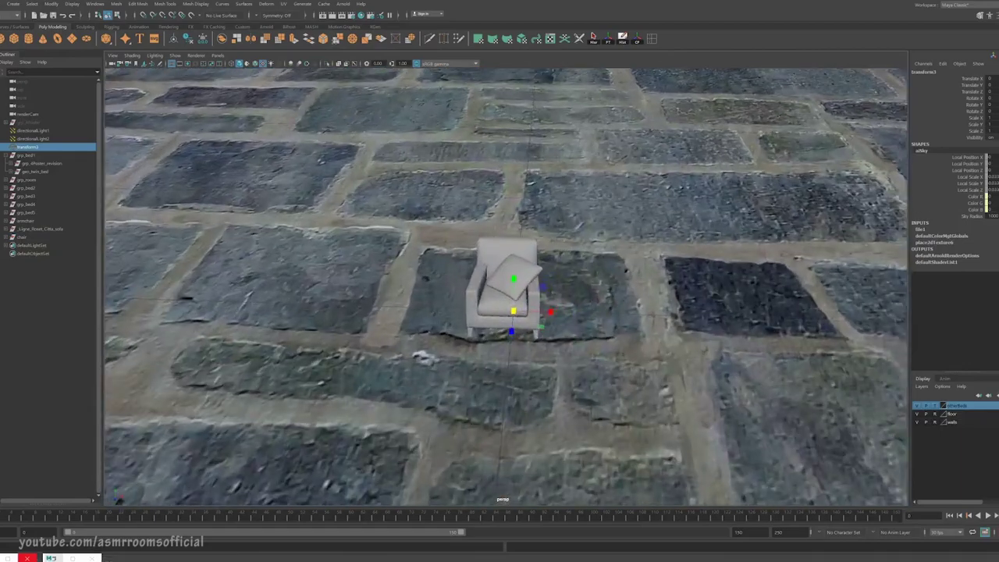
pyautogui.click(24, 238)
pyautogui.press('f')
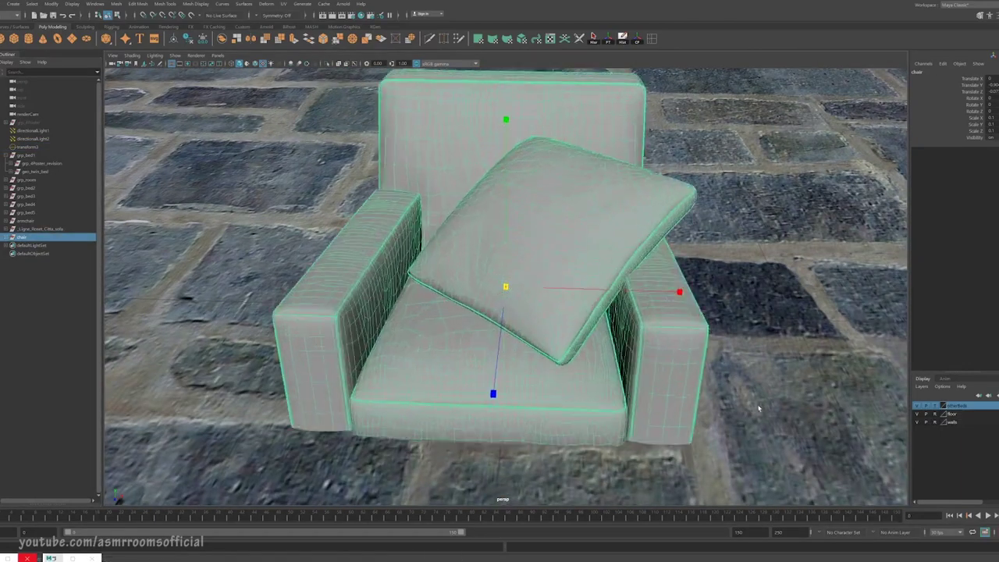
pyautogui.scroll(-10, 568, 269)
pyautogui.moveTo(508, 286); pyautogui.dragTo(546, 273)
pyautogui.press('w')
pyautogui.moveTo(505, 248); pyautogui.dragTo(510, 218)
# In the top view, rotate the chair and move it beside the bed, on the side opposite the tufted armchair.
pyautogui.press('space')
pyautogui.press('space')
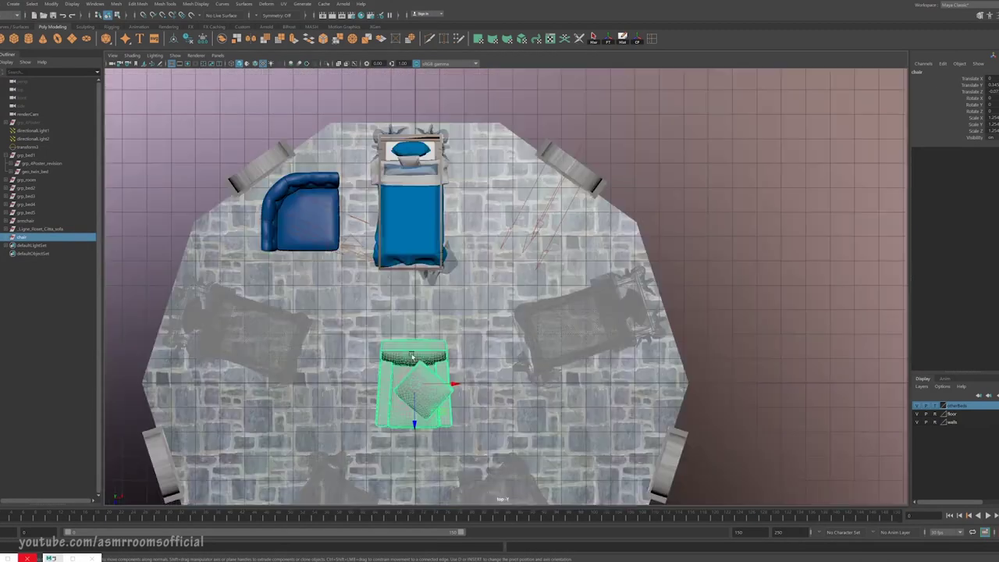
pyautogui.press('e')
pyautogui.moveTo(445, 365); pyautogui.dragTo(526, 222)
pyautogui.press('w')
pyautogui.moveTo(525, 221); pyautogui.dragTo(575, 446, button='right')
pyautogui.click(437, 340)
# Return to the perspective view and hide the otherBeds display layer.
pyautogui.press('space')
pyautogui.press('space')
pyautogui.moveTo(600, 258)
pyautogui.keyDown('alt'); pyautogui.mouseDown()
pyautogui.moveTo(613, 268)
pyautogui.moveTo(598, 251)
pyautogui.mouseUp(); pyautogui.keyUp('alt')
pyautogui.click(919, 407)
# Hide the tufted armchair group to the left of the bed.
pyautogui.click(608, 216)
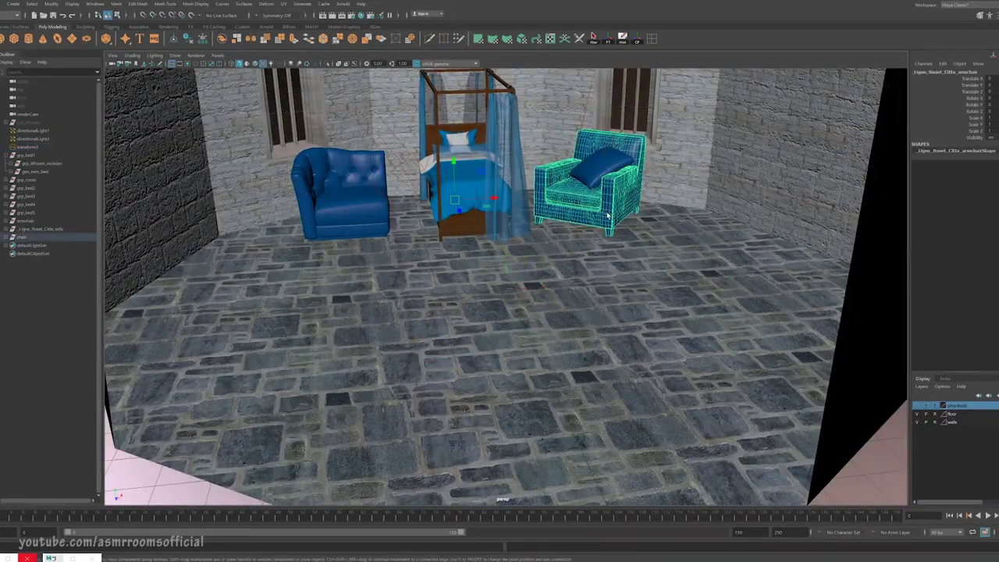
pyautogui.click(26, 221)
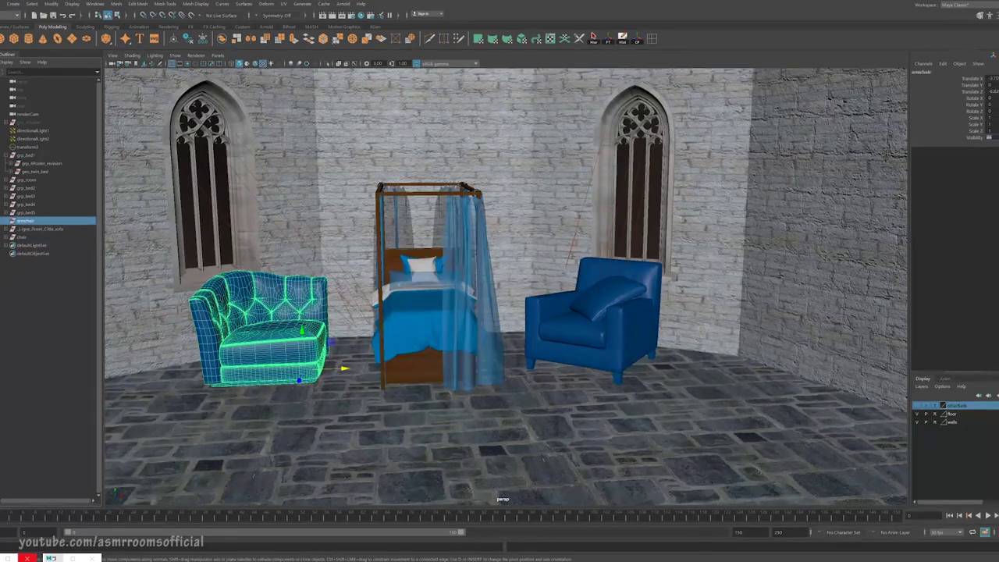
pyautogui.hotkey('ctrl', 'h')
# Move the chair to the left side of the bed, scale it down to about 0.94, and rotate it towards the room's center.
pyautogui.click(637, 328)
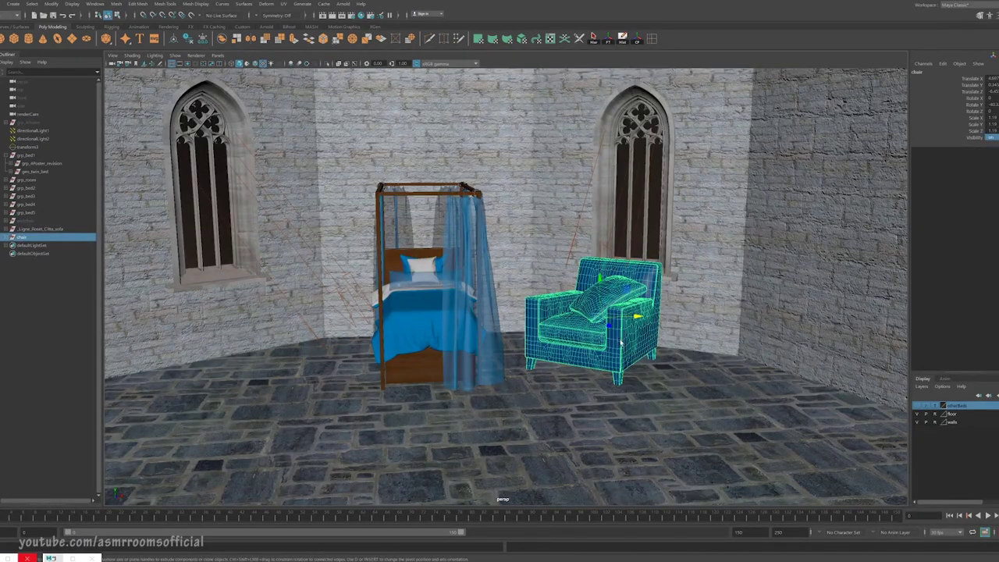
pyautogui.moveTo(637, 326); pyautogui.dragTo(311, 326)
pyautogui.press('w')
pyautogui.press('r')
pyautogui.press('e')
pyautogui.hotkey('ctrl', 'z')
pyautogui.press('w')
pyautogui.press('e')
pyautogui.moveTo(281, 292); pyautogui.dragTo(268, 292)
# Look through renderCam to check the chair's placement beside the bed.
pyautogui.click(218, 55)
pyautogui.moveTo(271, 67)
pyautogui.click(310, 73)
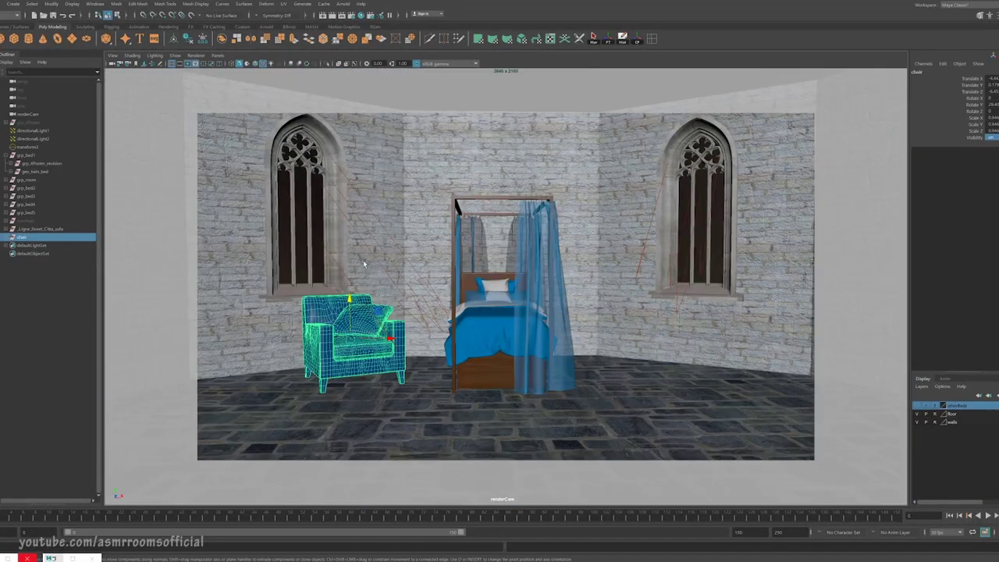
# Show the otherBeds layer and give the chair's pillow a new yellow Blinn material with minimal reflectivity and a darker specular color.
pyautogui.click(918, 405)
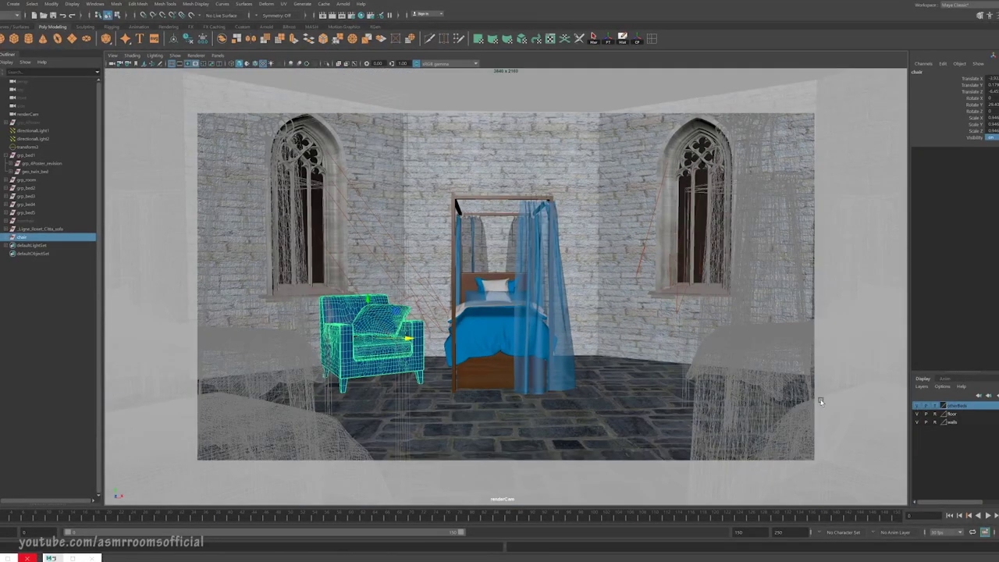
pyautogui.moveTo(351, 312); pyautogui.dragTo(402, 507, button='right')
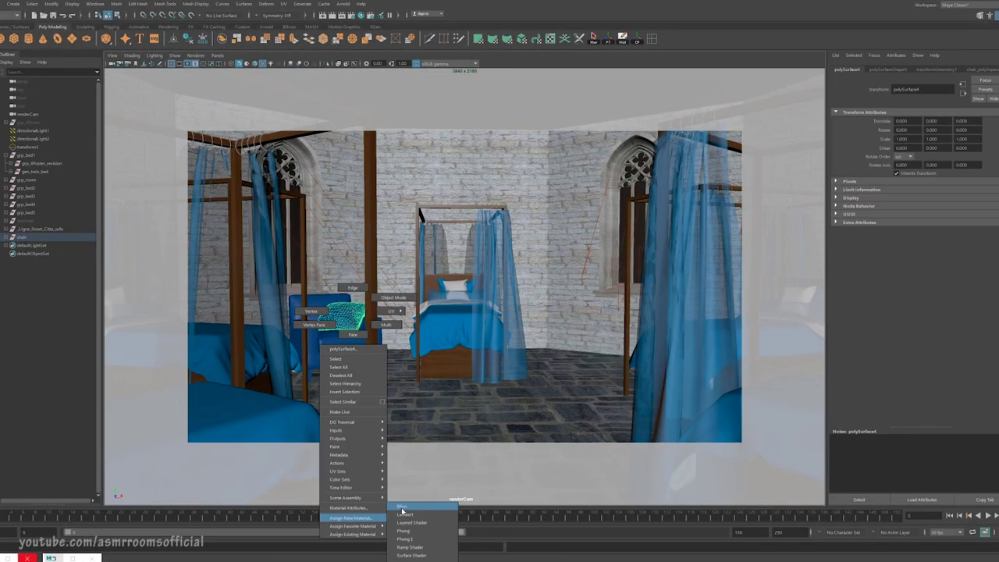
pyautogui.click(914, 162)
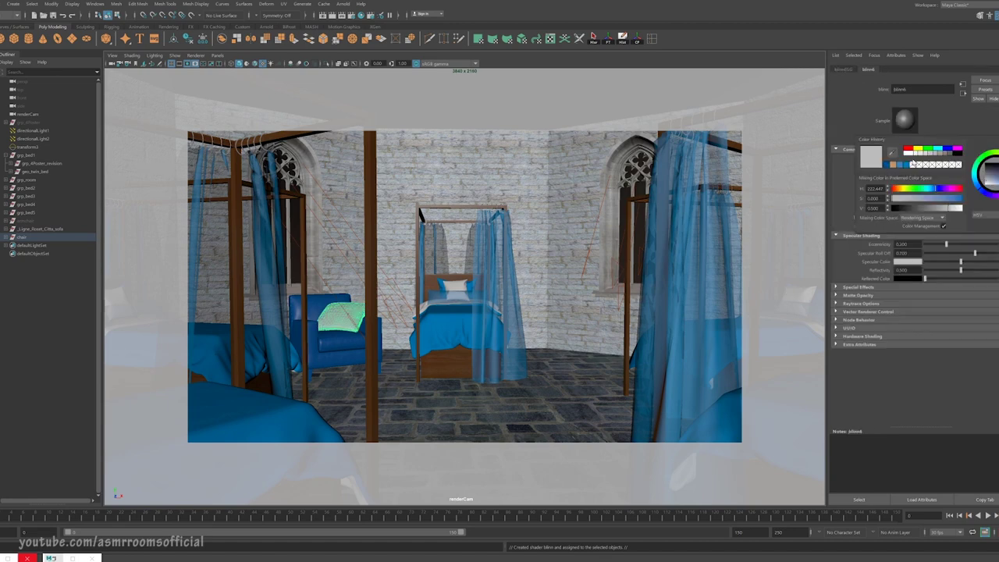
pyautogui.click(900, 189)
pyautogui.click(961, 207)
pyautogui.moveTo(892, 198); pyautogui.dragTo(961, 198)
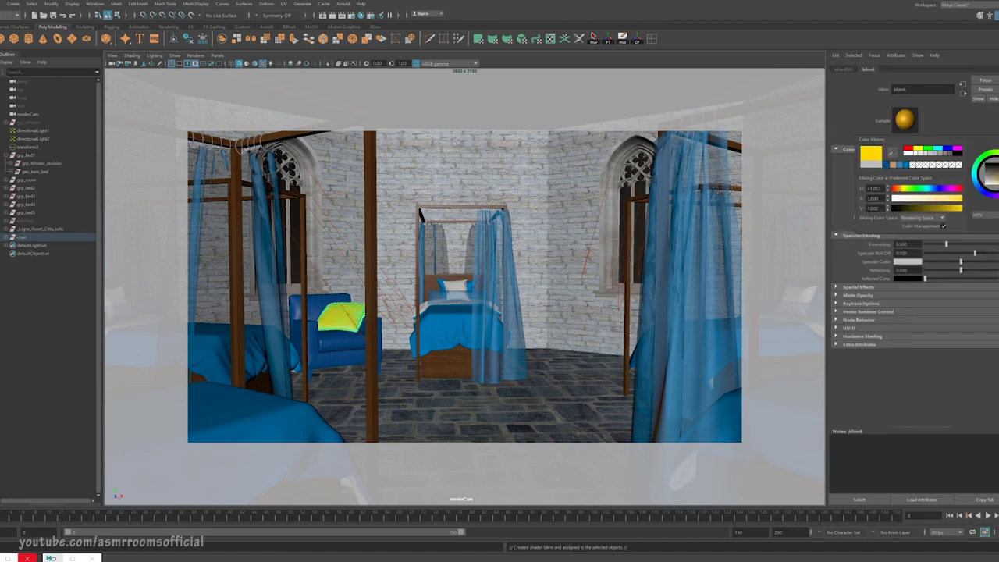
pyautogui.moveTo(961, 271); pyautogui.dragTo(925, 270)
pyautogui.moveTo(961, 262); pyautogui.dragTo(939, 263)
# Open the color of the armchair's blue Blinn material for editing.
pyautogui.click(337, 352)
pyautogui.click(982, 69)
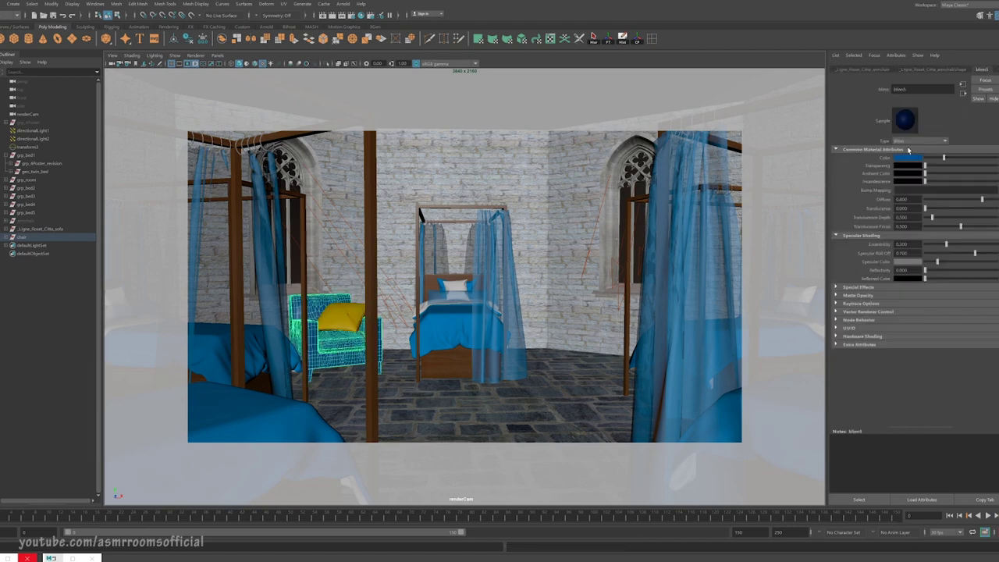
pyautogui.click(908, 157)
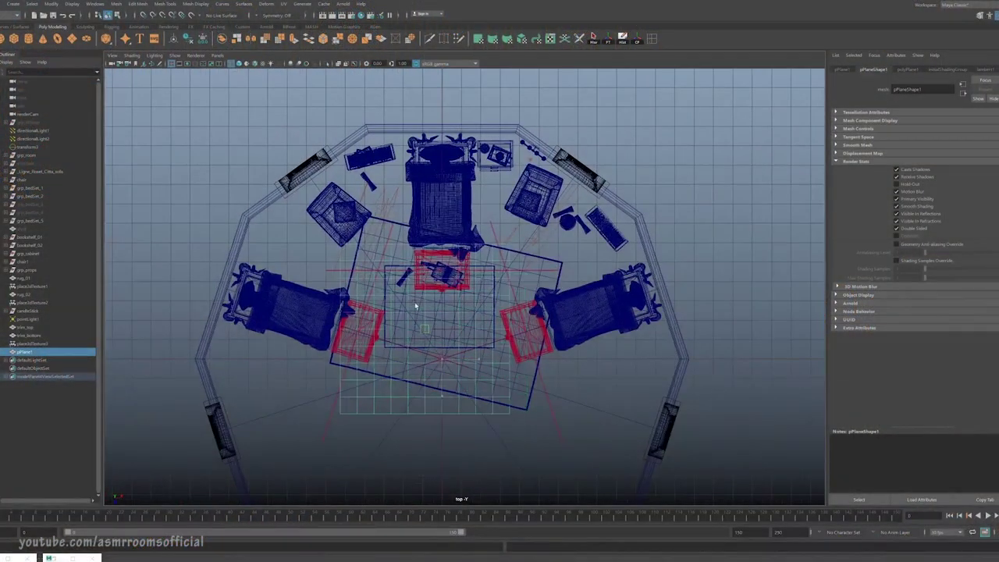
# Return to the perspective view and set the plane's width and height subdivisions to 100.
pyautogui.press('space')
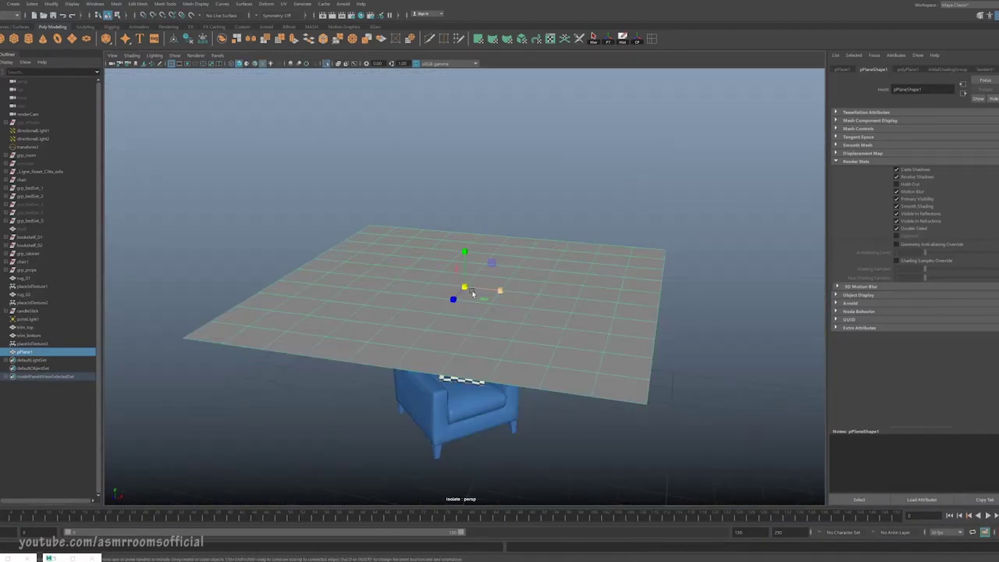
pyautogui.scroll(-3, 364, 239)
pyautogui.hotkey('ctrl', 'a')
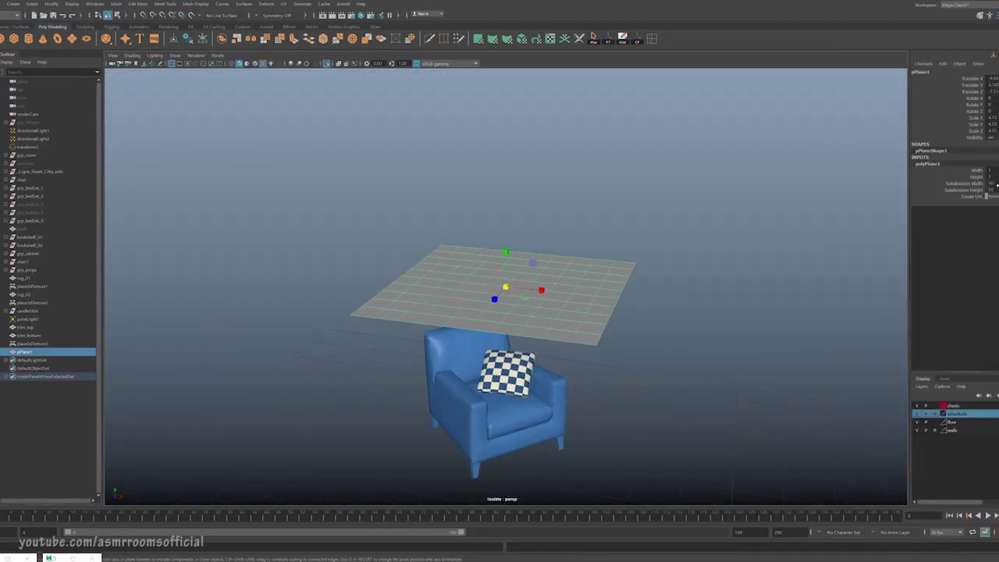
pyautogui.write('0')
pyautogui.press('Return')
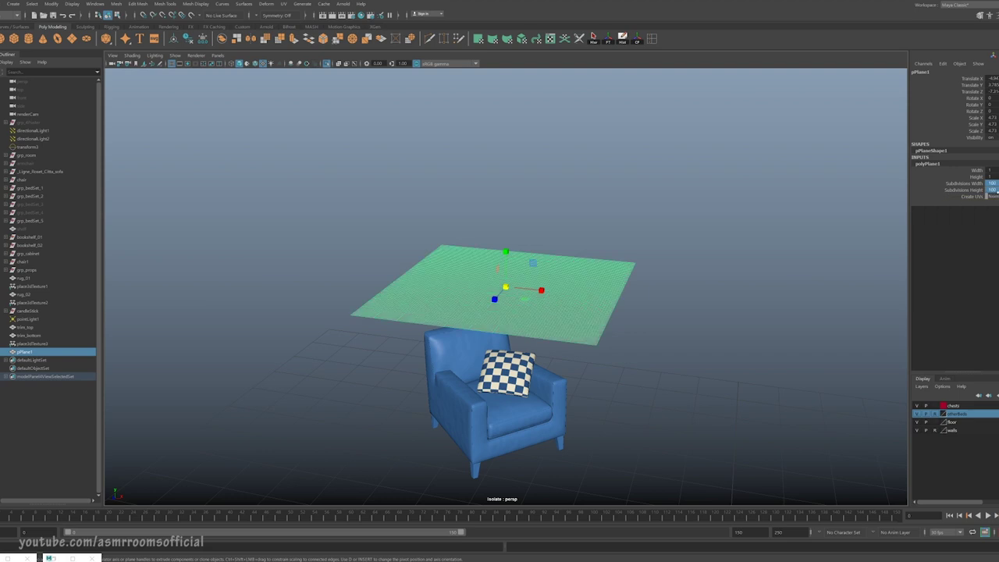
# Reposition the subdivided plane so it hovers just above the armchair.
pyautogui.scroll(3, 576, 308)
pyautogui.keyDown('alt'); pyautogui.moveTo(575, 307); pyautogui.dragTo(441, 285); pyautogui.keyUp('alt')
pyautogui.click(453, 335)
pyautogui.click(445, 290)
pyautogui.click(494, 175)
pyautogui.press('w')
pyautogui.keyDown('alt'); pyautogui.moveTo(455, 189); pyautogui.dragTo(484, 299); pyautogui.keyUp('alt')
# Assign the existing blue-and-cream checkered material to the plane and reselect the plane.
pyautogui.rightClick(487, 210)
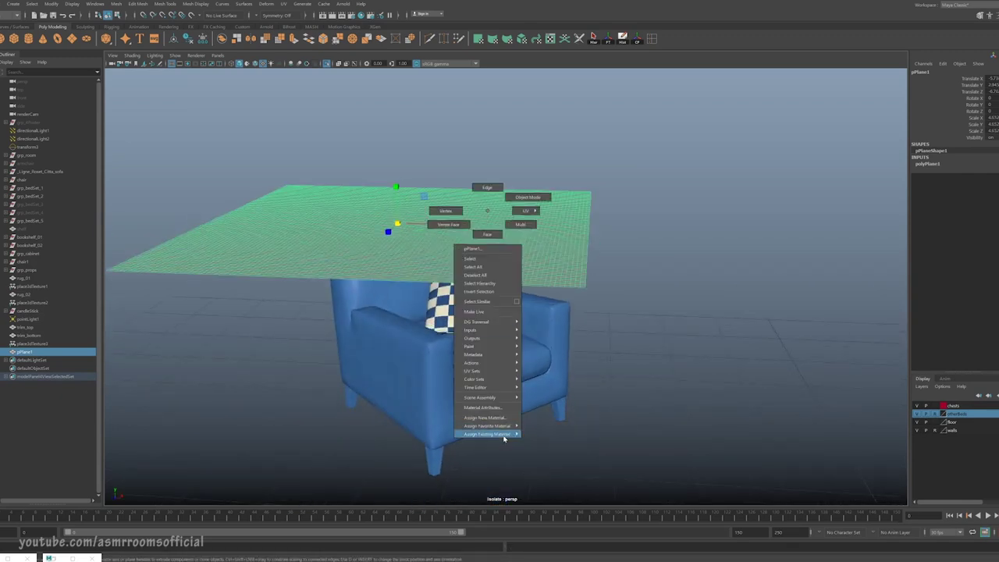
pyautogui.moveTo(504, 438)
pyautogui.click(539, 482)
pyautogui.click(586, 406)
pyautogui.keyDown('alt'); pyautogui.moveTo(586, 398); pyautogui.dragTo(550, 359); pyautogui.keyUp('alt')
pyautogui.click(512, 217)
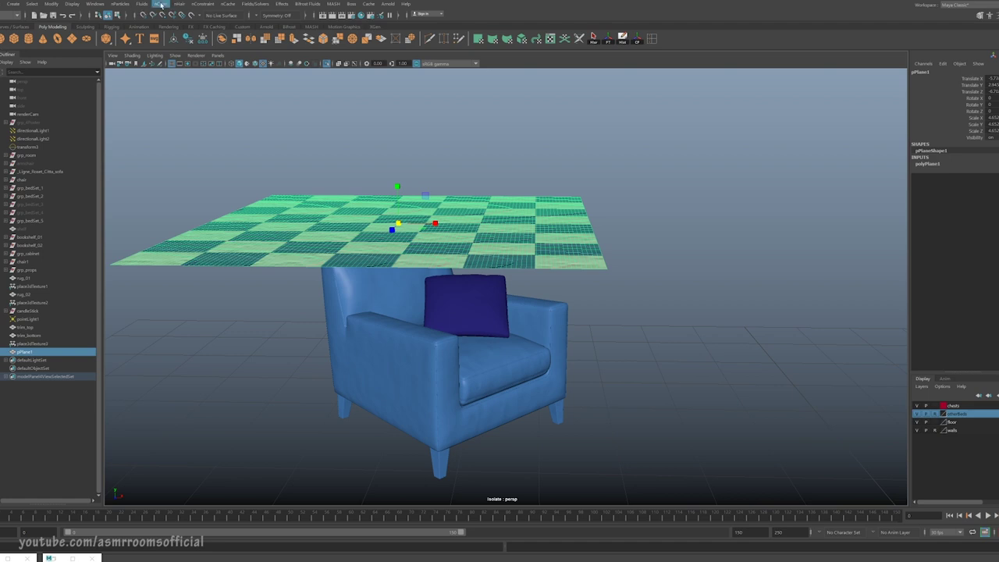
# Convert the plane to an nCloth using a new solver and Local Space Output.
pyautogui.click(161, 4)
pyautogui.click(200, 24)
pyautogui.moveTo(301, 47); pyautogui.dragTo(668, 235)
pyautogui.click(738, 257)
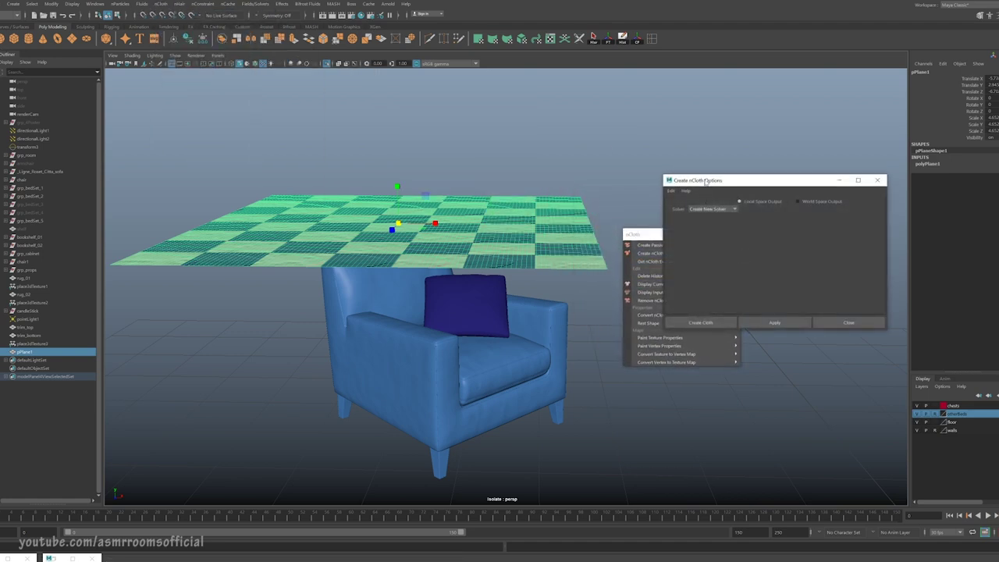
pyautogui.moveTo(704, 185); pyautogui.dragTo(700, 198)
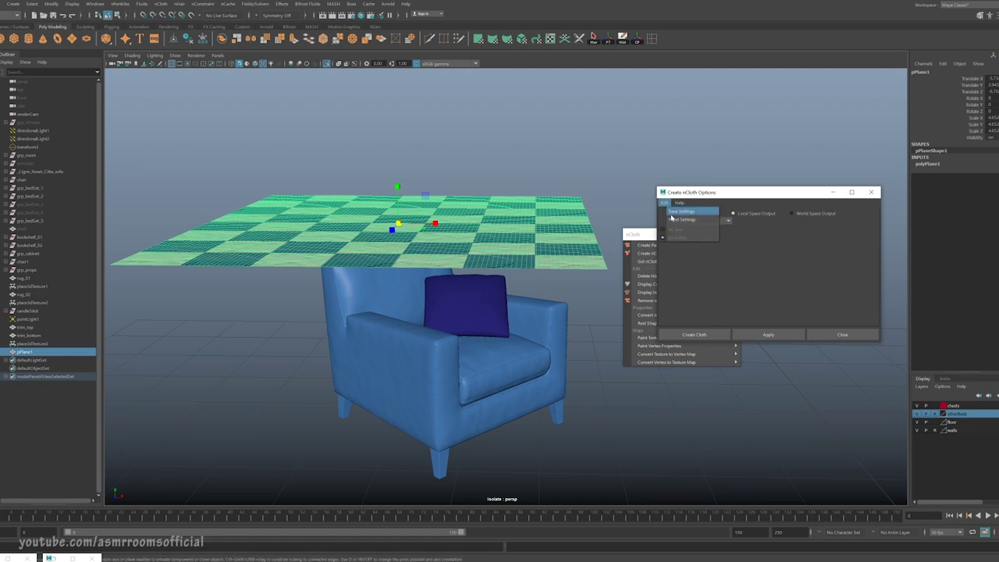
pyautogui.click(694, 335)
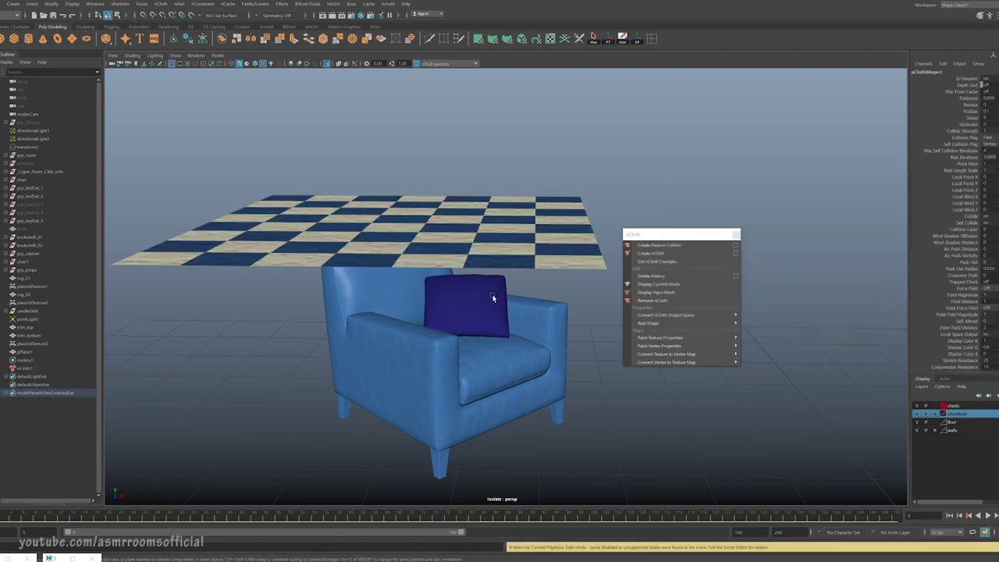
# Make the pillow and the armchair passive colliders for the cloth.
pyautogui.click(470, 310)
pyautogui.keyDown('shift'); pyautogui.click(539, 315); pyautogui.keyUp('shift')
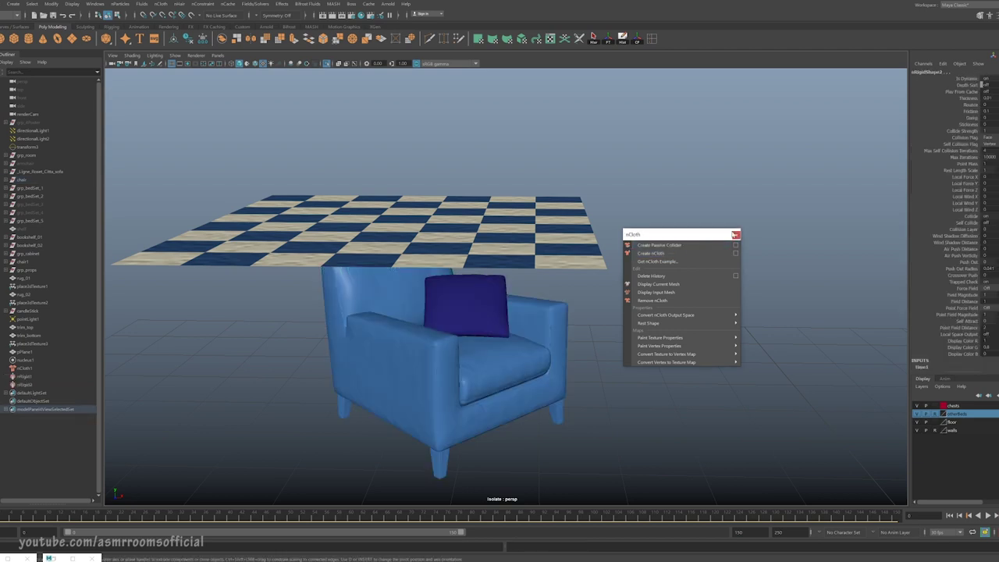
pyautogui.click(736, 235)
# Add a gravity field to the cloth, simulate it draping over the armchair, and inspect the folds.
pyautogui.click(426, 240)
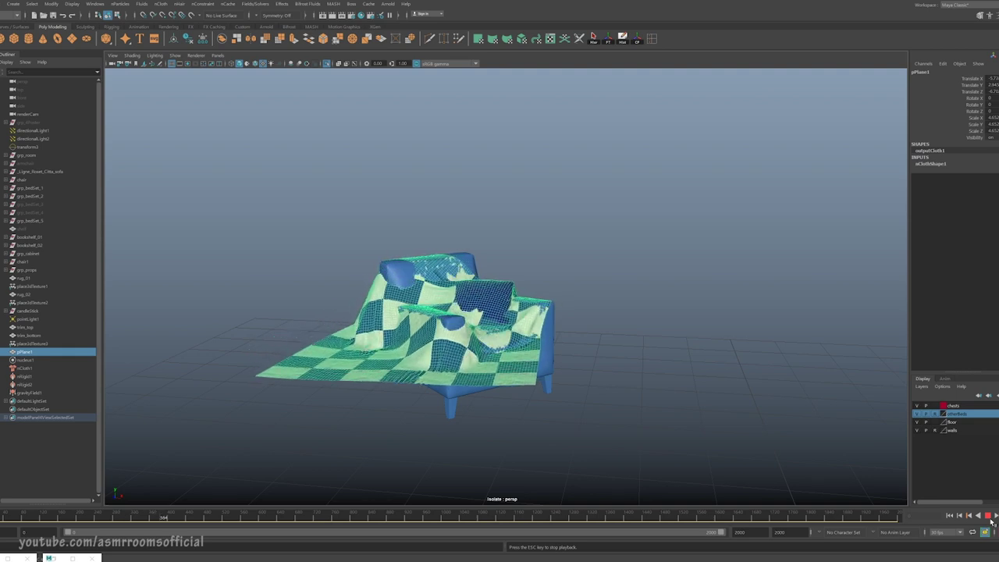
pyautogui.click(989, 516)
pyautogui.click(344, 328)
pyautogui.keyDown('alt'); pyautogui.moveTo(359, 336); pyautogui.dragTo(620, 296); pyautogui.keyUp('alt')
pyautogui.click(525, 343)
pyautogui.scroll(3, 560, 349)
pyautogui.click(622, 325)
# Replace the nCloth's attributes with the looseThickKnit preset and run the simulation again.
pyautogui.doubleClick(13, 368)
pyautogui.click(929, 90)
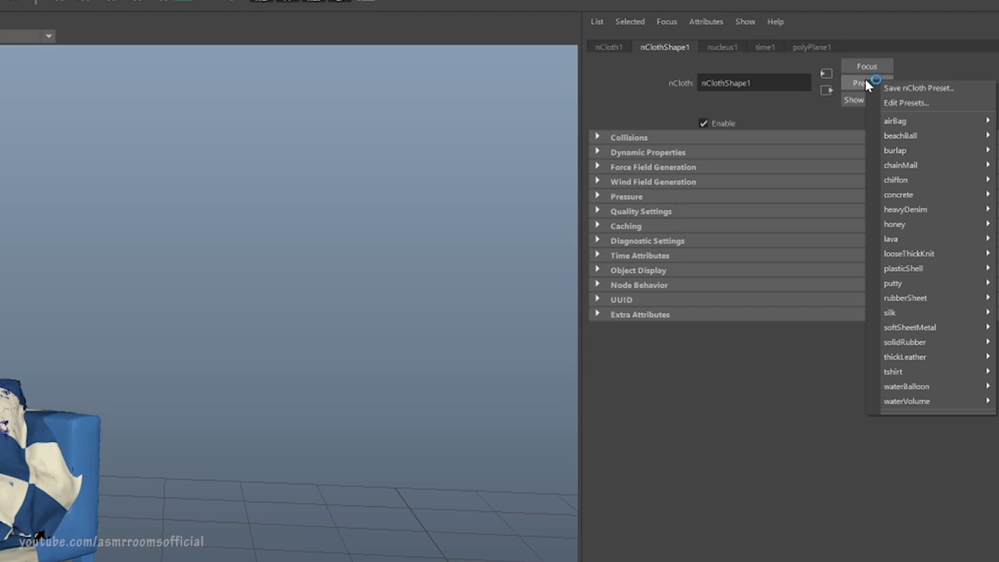
pyautogui.moveTo(937, 214)
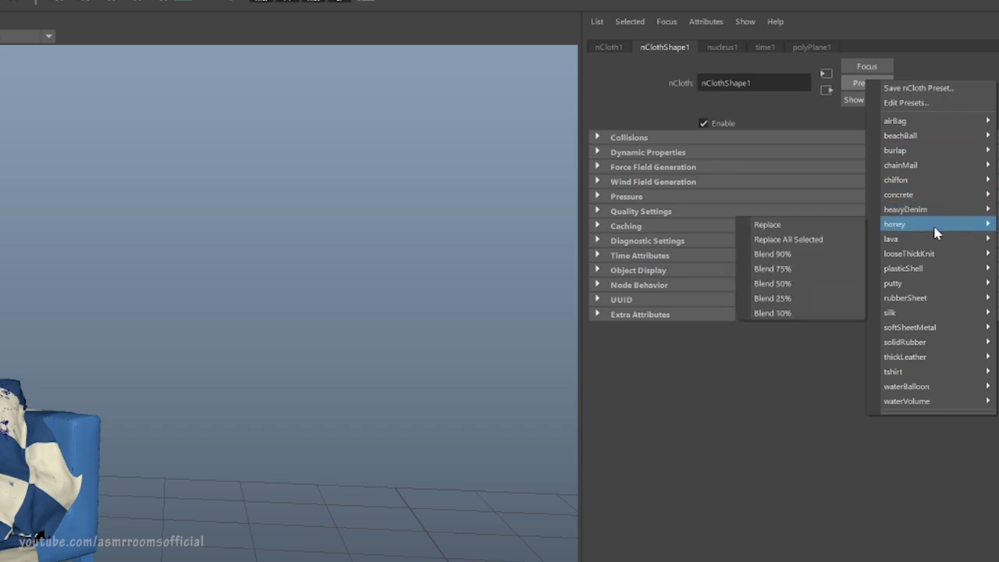
pyautogui.moveTo(942, 318)
pyautogui.moveTo(935, 355)
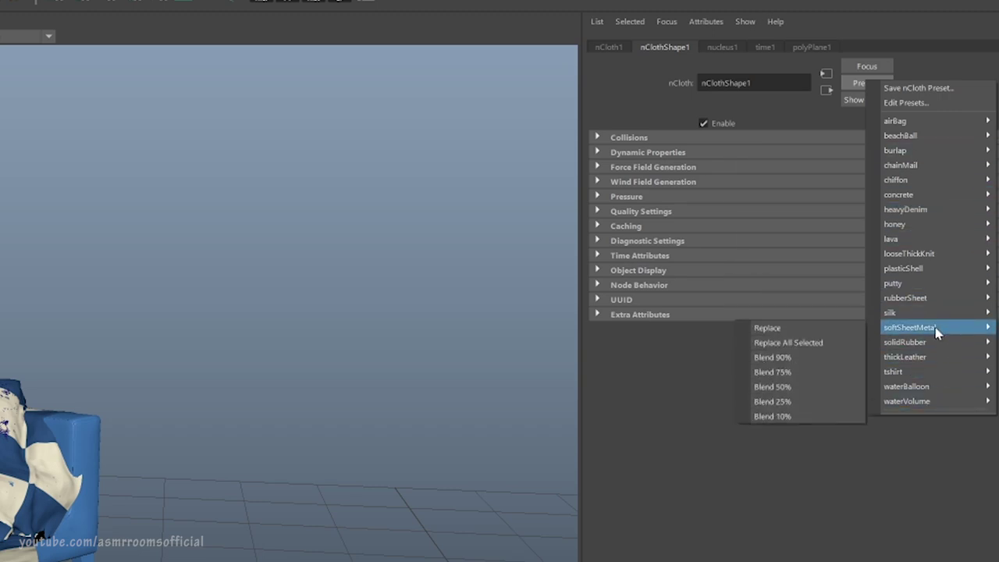
pyautogui.moveTo(932, 257)
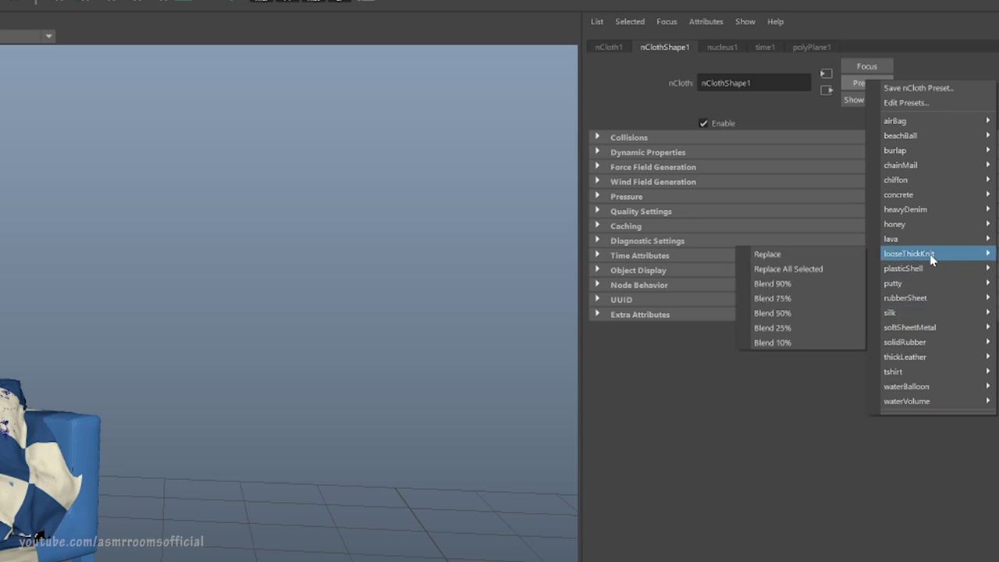
pyautogui.click(834, 254)
pyautogui.click(989, 516)
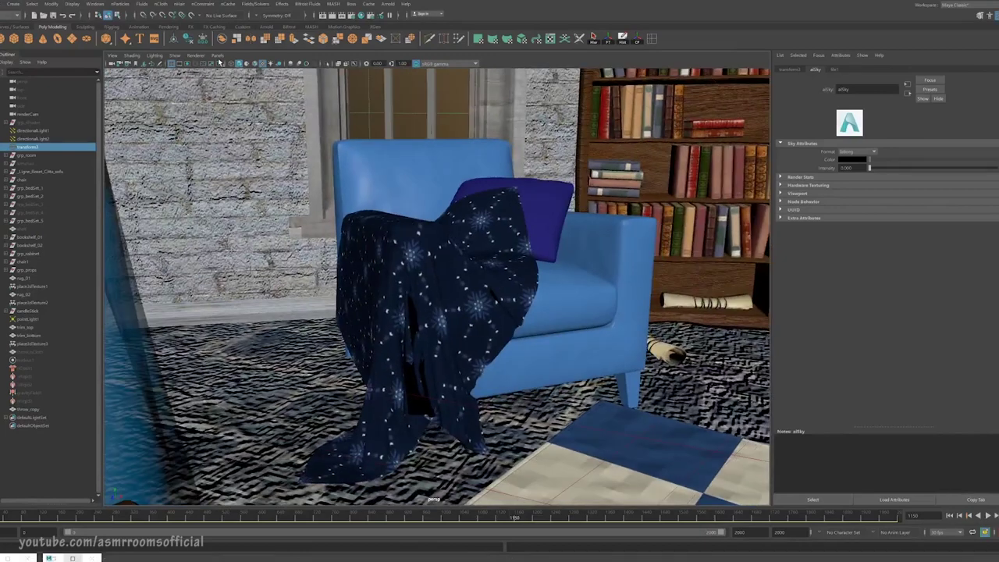
pyautogui.click(218, 57)
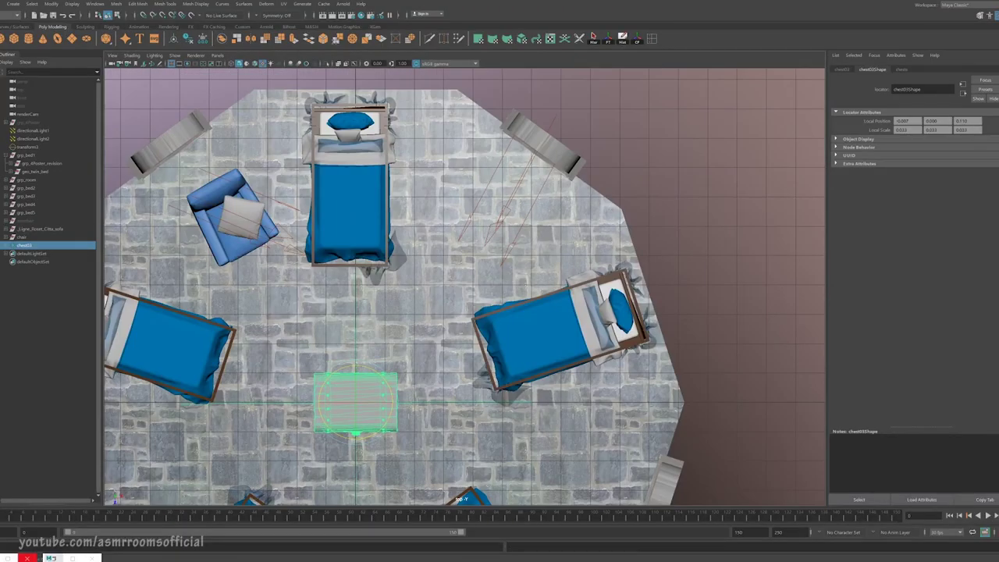
# Move the chest to the foot of the middle bed and expand its hierarchy.
pyautogui.hotkey('ctrl', 'a')
pyautogui.press('w')
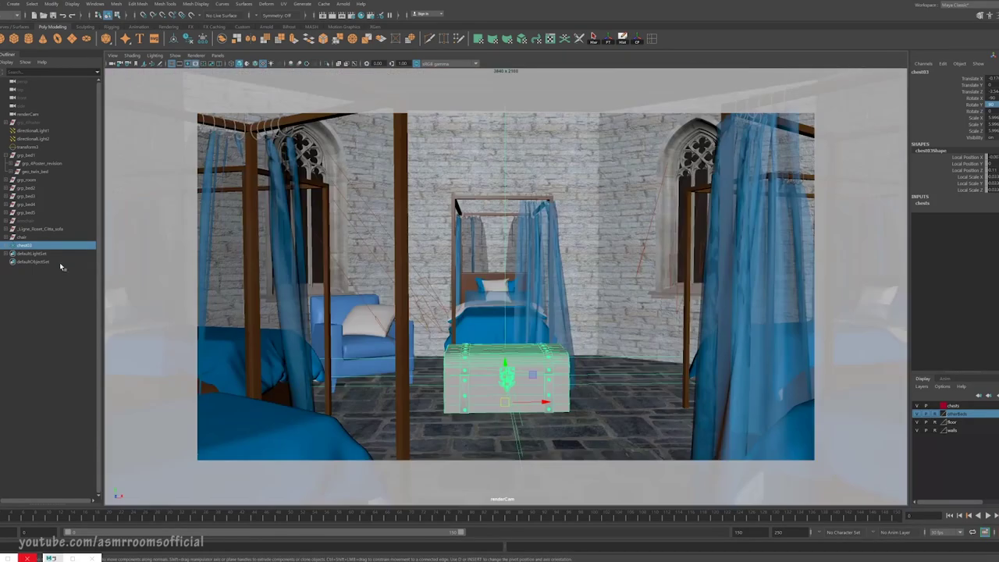
pyautogui.click(8, 247)
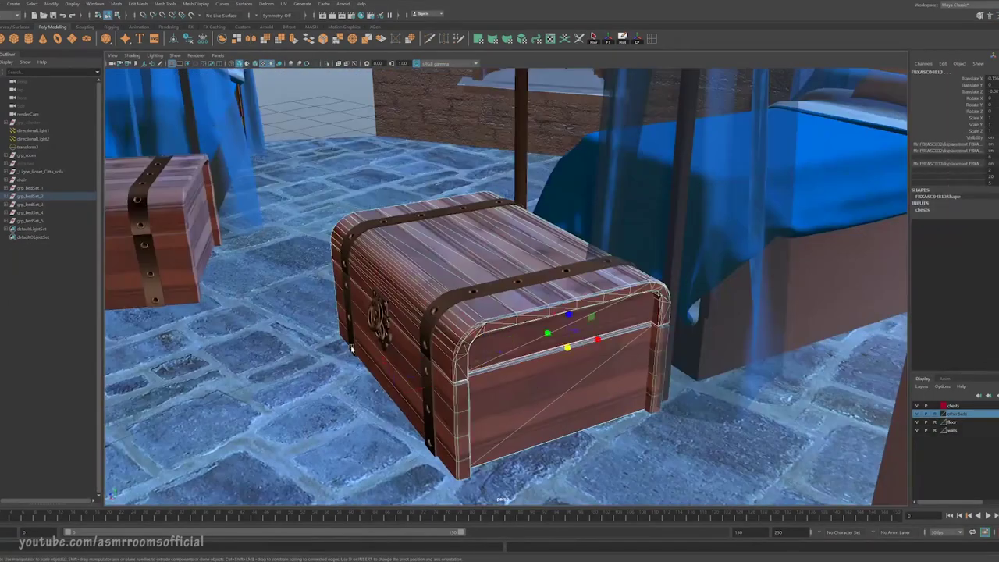
# Assign an existing material to the chest's wooden parts and lower the soft_wood material's specular color and reflectivity.
pyautogui.moveTo(324, 336); pyautogui.dragTo(370, 559, button='right')
pyautogui.moveTo(370, 559); pyautogui.dragTo(380, 555, button='right')
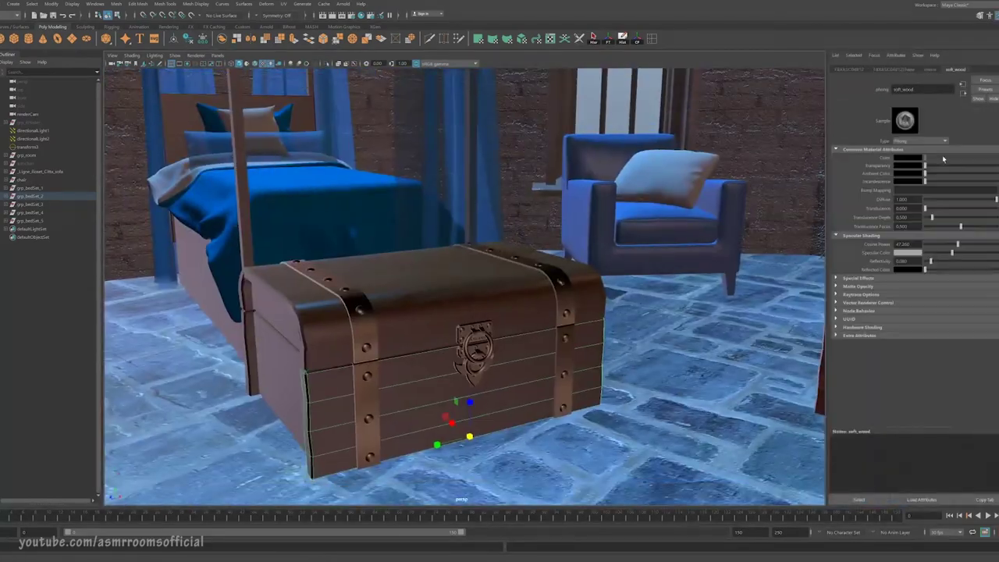
pyautogui.moveTo(953, 253); pyautogui.dragTo(938, 253)
pyautogui.moveTo(931, 262); pyautogui.dragTo(929, 263)
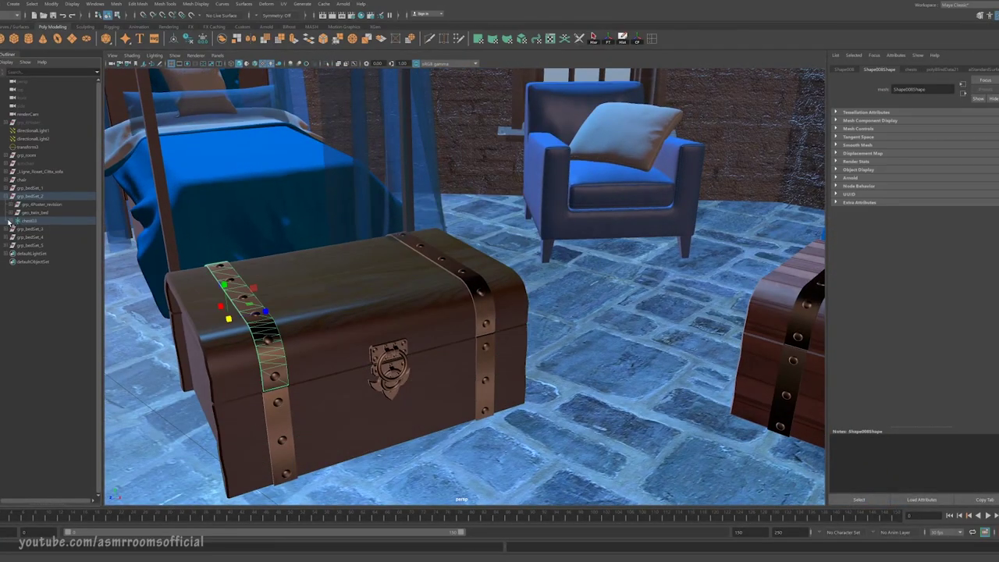
# Expand the chest hierarchy in grp_bedSet_2 and delete the surplus hardware around its lock, including the lower ring and studs.
pyautogui.click(16, 222)
pyautogui.scroll(-2, 56, 351)
pyautogui.keyDown('shift'); pyautogui.click(56, 444); pyautogui.keyUp('shift')
pyautogui.keyDown('ctrl'); pyautogui.moveTo(361, 332); pyautogui.dragTo(435, 411); pyautogui.keyUp('ctrl')
pyautogui.press('4')
pyautogui.click(31, 172)
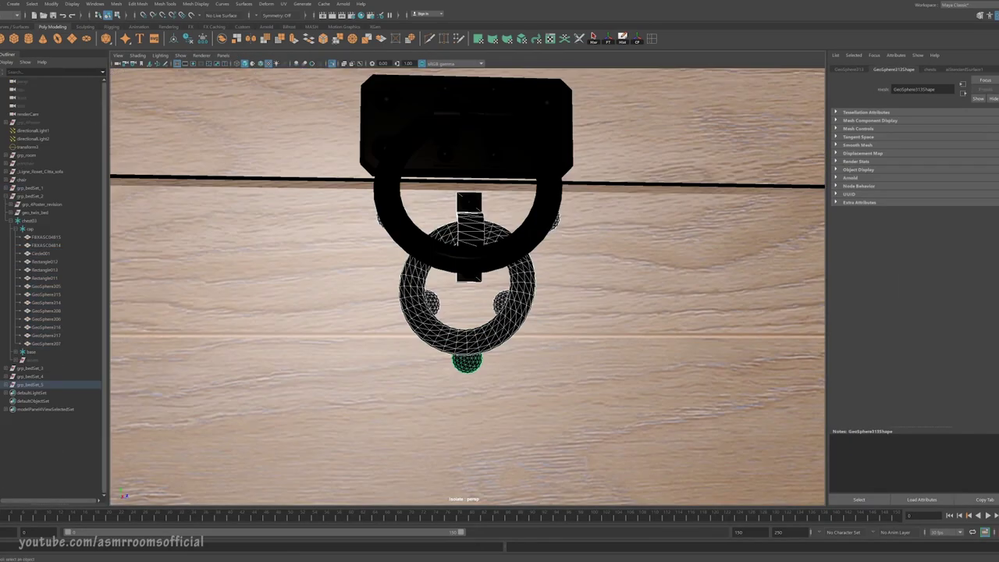
pyautogui.hotkey('ctrl', 'a')
pyautogui.press('Delete')
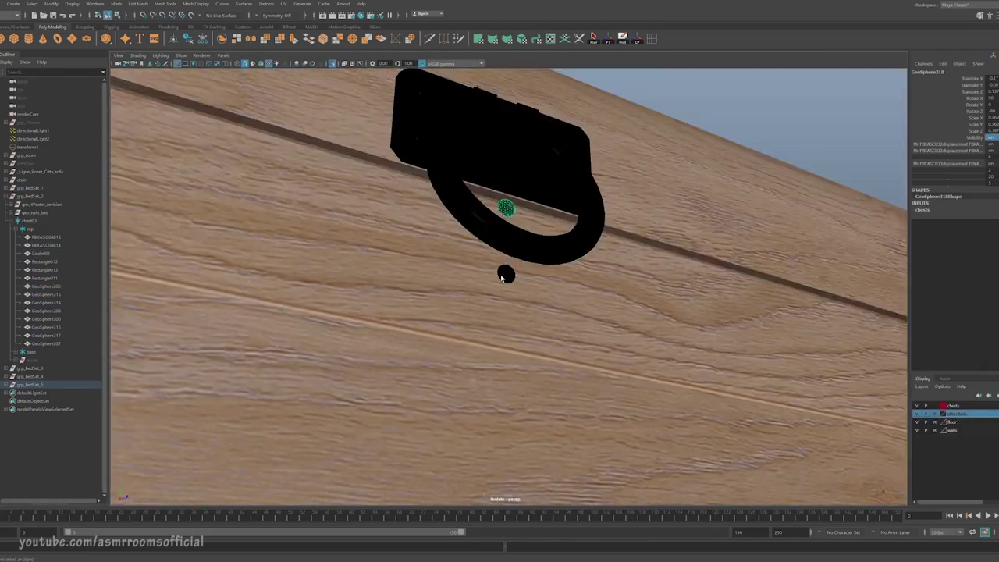
pyautogui.keyDown('shift'); pyautogui.click(506, 274); pyautogui.keyUp('shift')
pyautogui.click(286, 83)
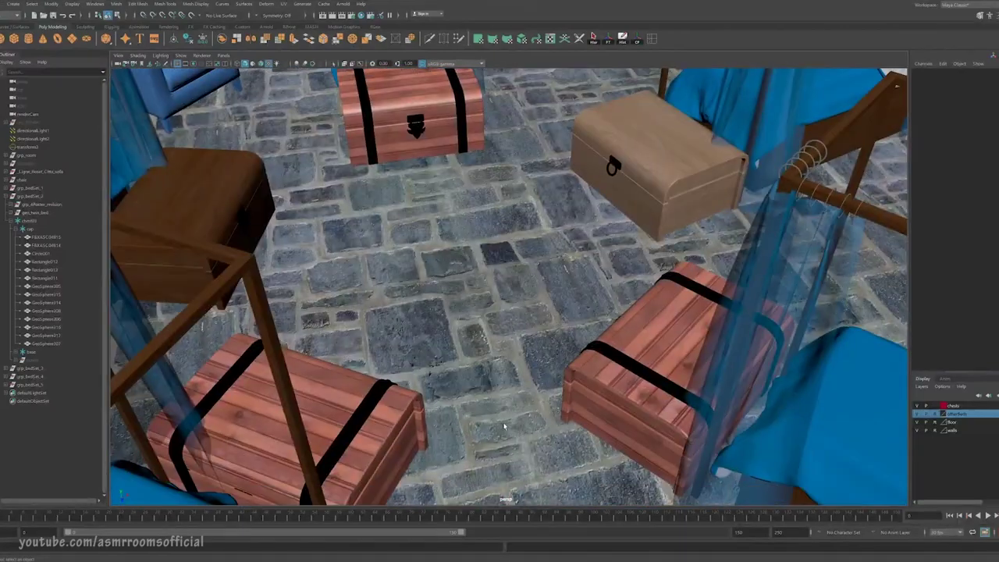
# Frame the grp_cabinet group in the perspective view and scale it down uniformly.
pyautogui.click(224, 56)
pyautogui.moveTo(230, 64)
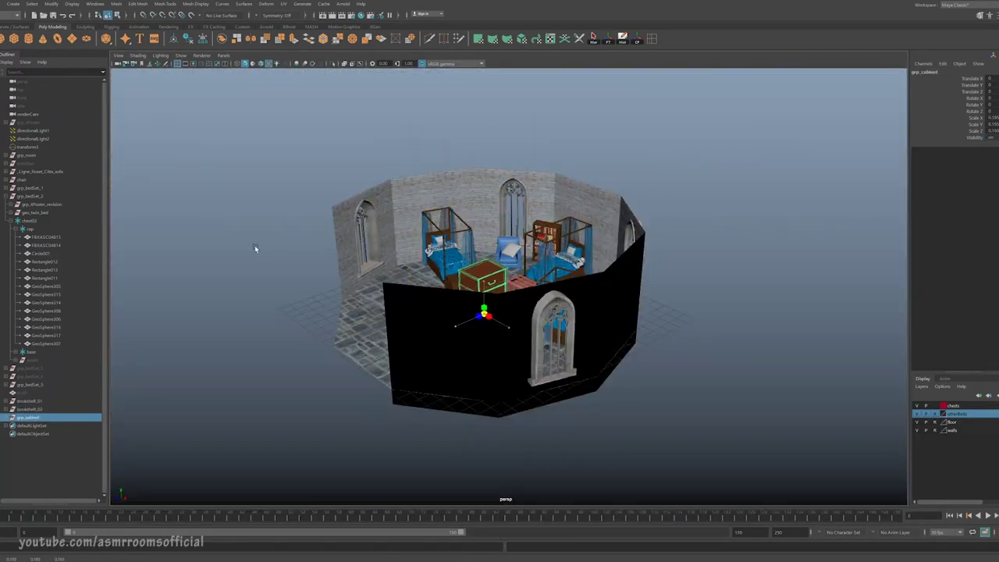
pyautogui.press('f')
pyautogui.keyDown('alt'); pyautogui.moveTo(359, 310); pyautogui.dragTo(486, 337); pyautogui.keyUp('alt')
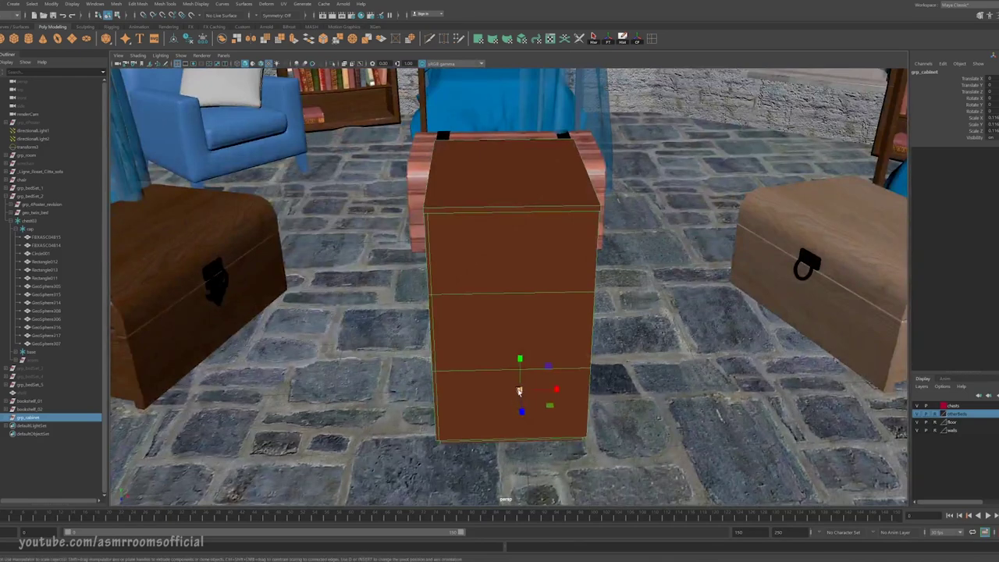
pyautogui.moveTo(519, 390); pyautogui.dragTo(427, 371)
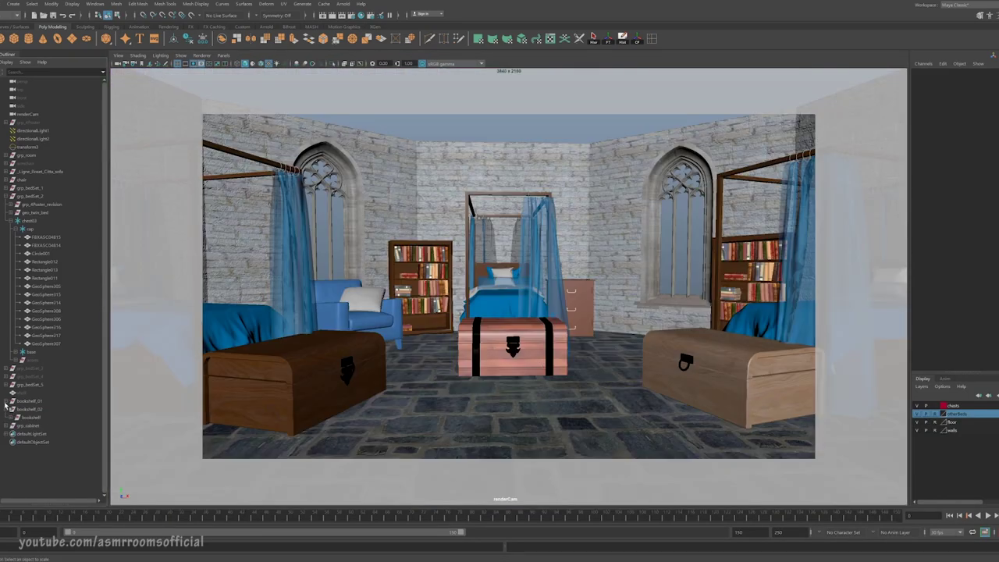
# Duplicate the bookshelf inside bookshelf_01 and stack the copy on top of the original.
pyautogui.click(27, 409)
pyautogui.hotkey('ctrl', 'd')
pyautogui.press('w')
pyautogui.moveTo(421, 252); pyautogui.dragTo(421, 156)
pyautogui.click(491, 121)
pyautogui.click(412, 227)
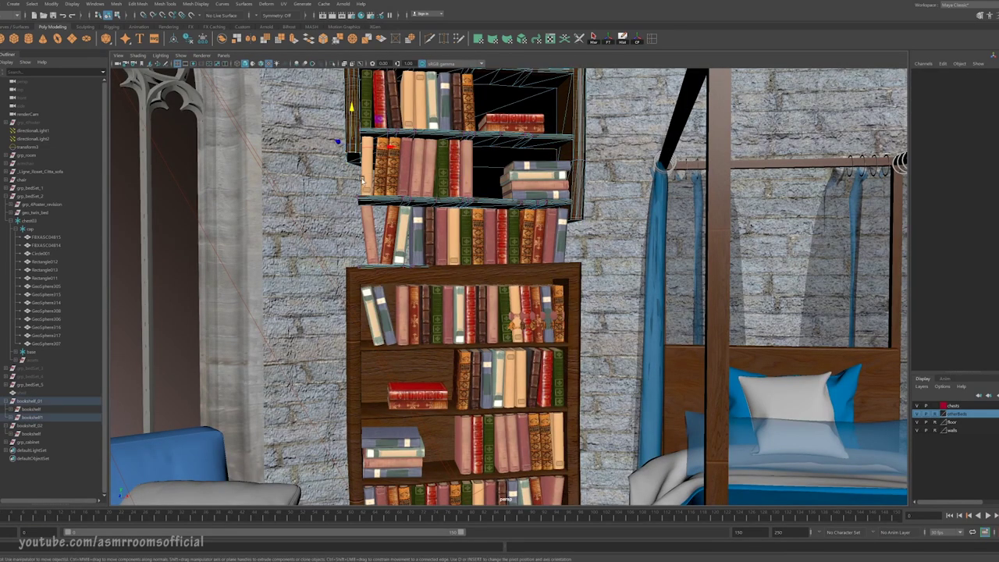
# Examine the joint between the two stacked bookshelves in wireframe, shaded and textured display, selecting each unit in turn.
pyautogui.press('4')
pyautogui.moveTo(363, 181)
pyautogui.keyDown('alt'); pyautogui.mouseDown()
pyautogui.moveTo(422, 181)
pyautogui.moveTo(369, 142)
pyautogui.moveTo(350, 261)
pyautogui.moveTo(349, 236)
pyautogui.mouseUp(); pyautogui.keyUp('alt')
pyautogui.press('5')
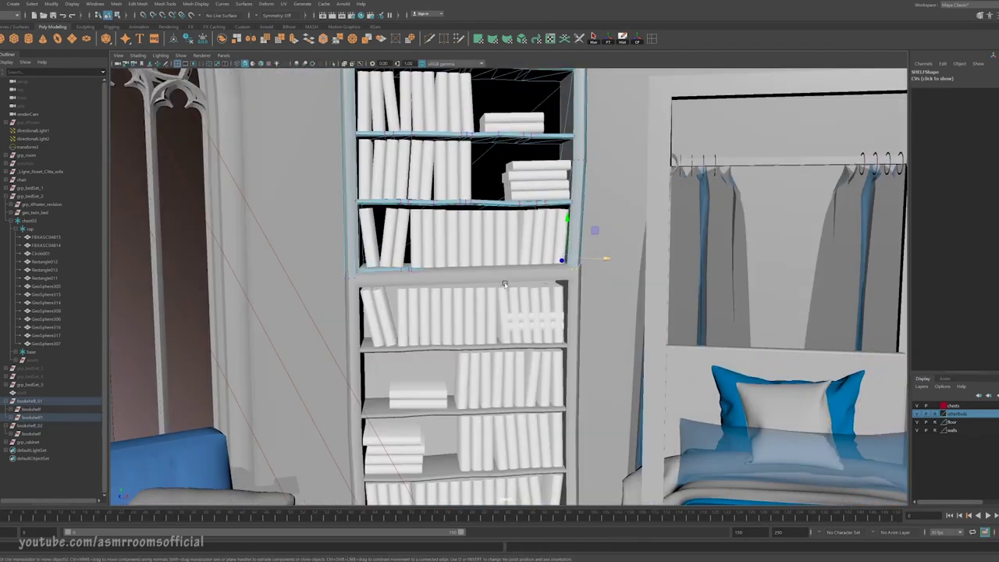
pyautogui.click(37, 411)
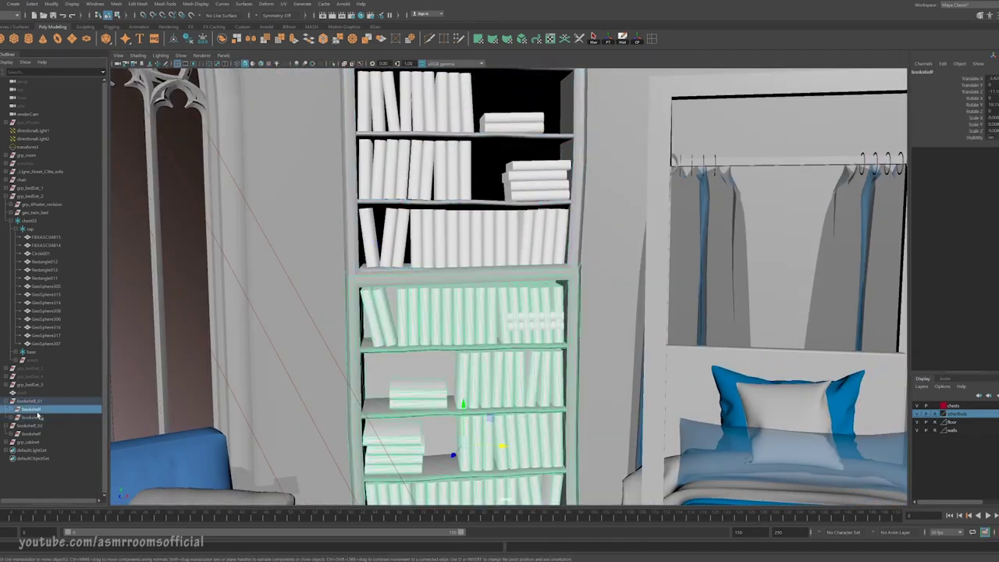
pyautogui.click(38, 417)
pyautogui.hotkey('ctrl', 'a')
pyautogui.press('4')
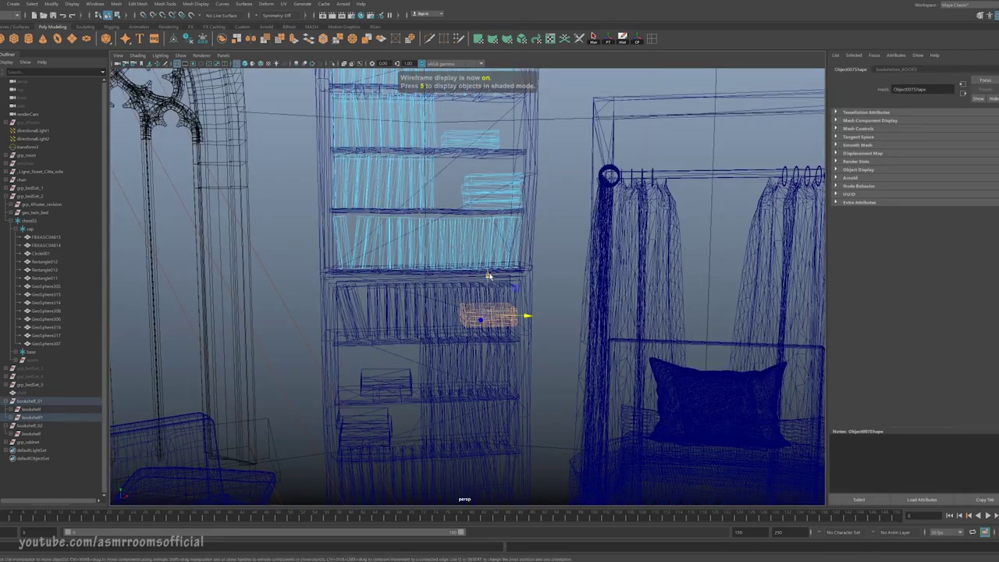
pyautogui.click(488, 267)
pyautogui.press('5')
pyautogui.press('6')
pyautogui.click(535, 283)
pyautogui.scroll(-5, 540, 292)
pyautogui.scroll(4, 539, 291)
pyautogui.keyDown('alt'); pyautogui.moveTo(539, 292); pyautogui.dragTo(556, 412, button='middle'); pyautogui.keyUp('alt')
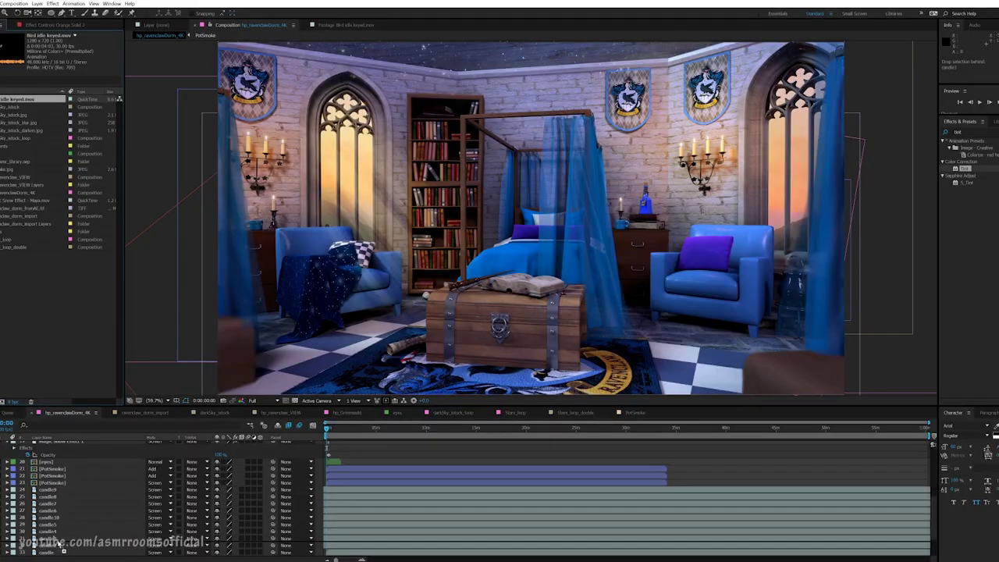
# Switch to After Effects, add Bird idle keyed.mov below the Stars_loop layer, and move the bird towards the window behind the purple-pillow armchair.
pyautogui.scroll(-5, 61, 555)
pyautogui.scroll(-2, 61, 554)
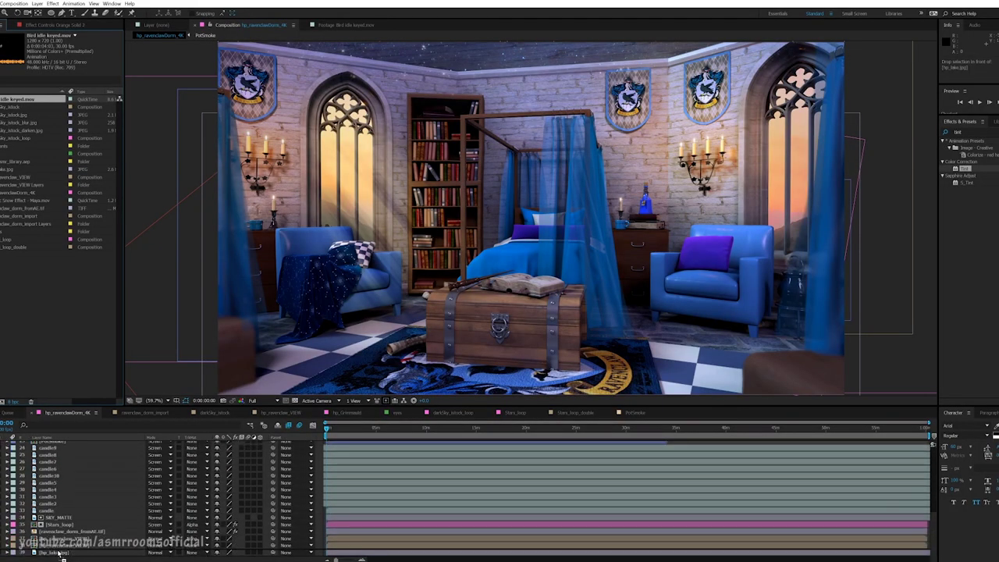
pyautogui.moveTo(58, 532); pyautogui.dragTo(59, 532)
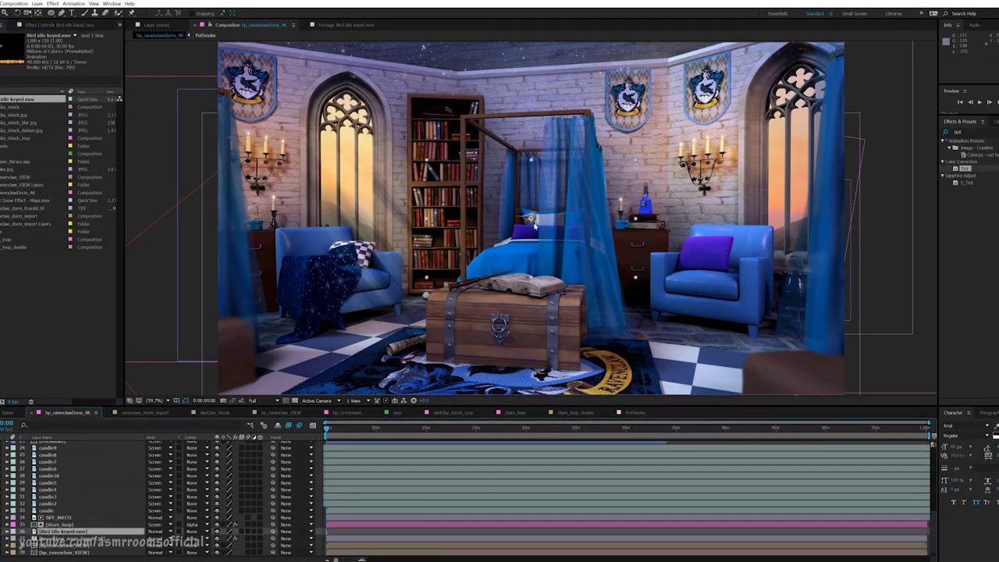
pyautogui.moveTo(533, 223); pyautogui.dragTo(715, 243)
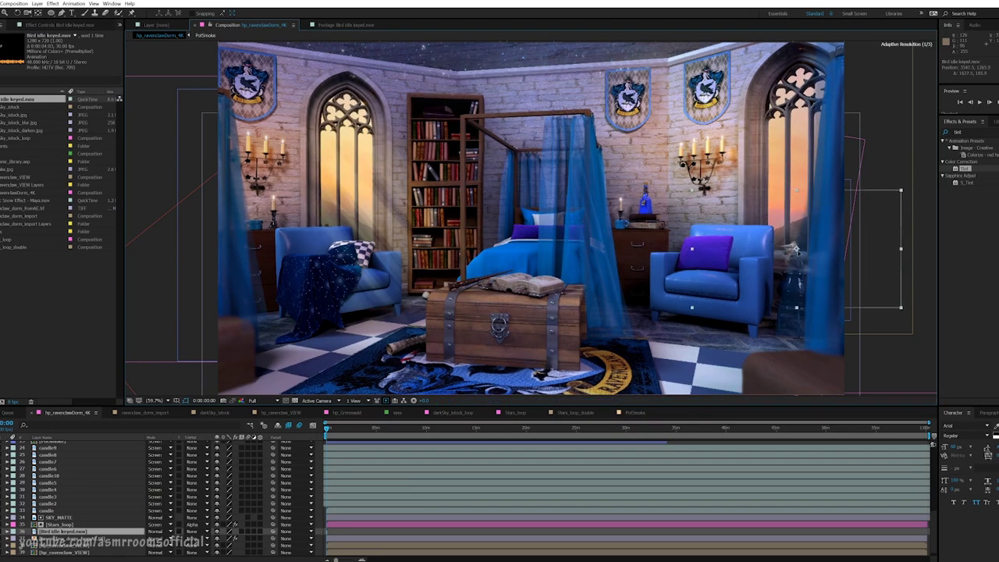